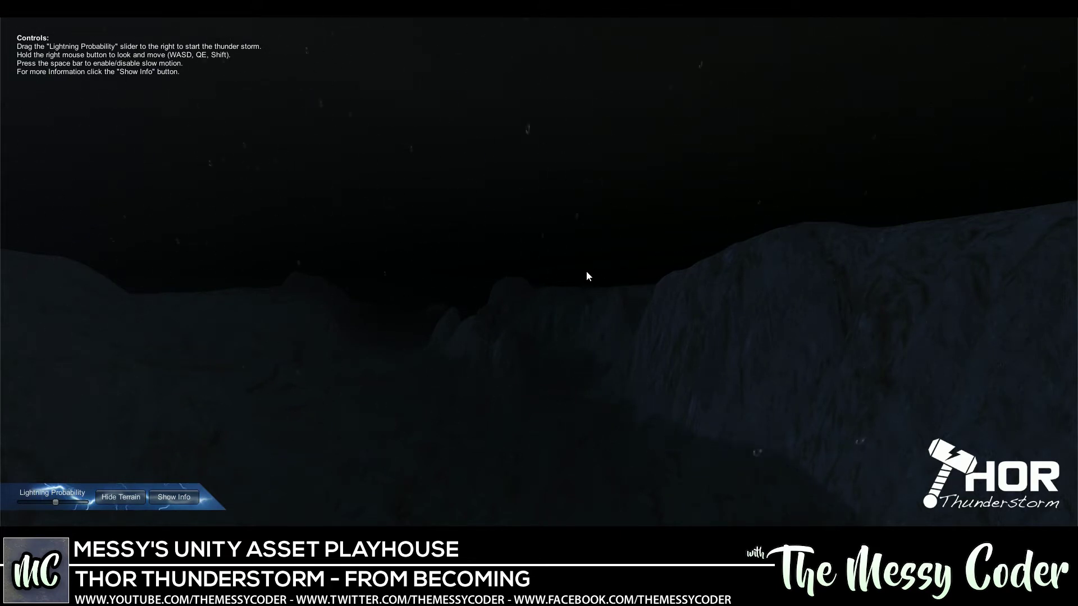
Orbit the scene view between the stormy sky and the terrain
right_drag(623, 332, 623, 253)
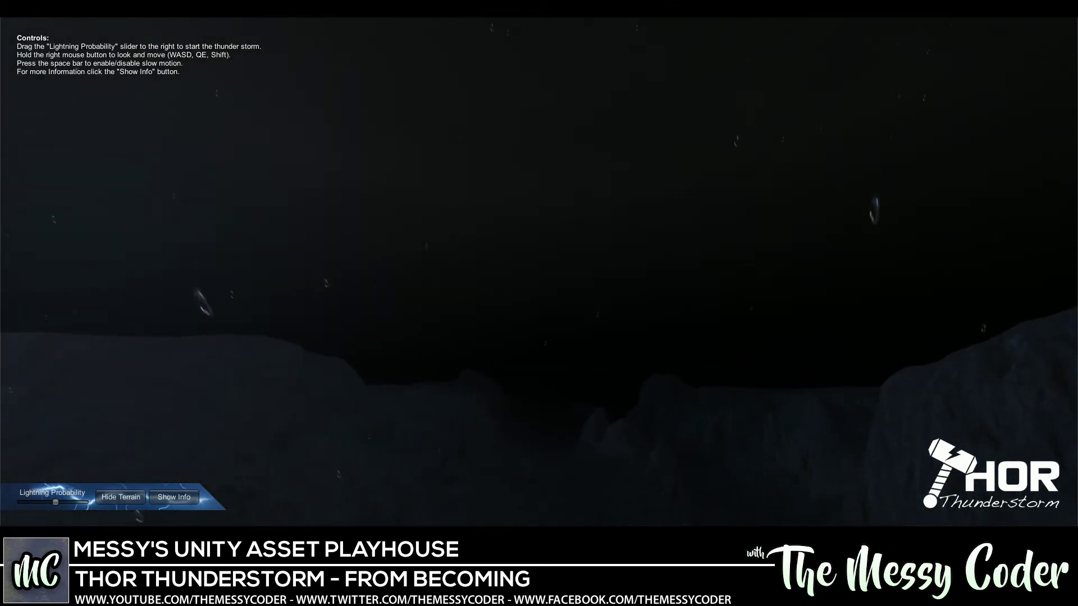
mouse_move(623, 332)
right_down()
mouse_move(539, 337)
mouse_move(597, 338)
right_up()
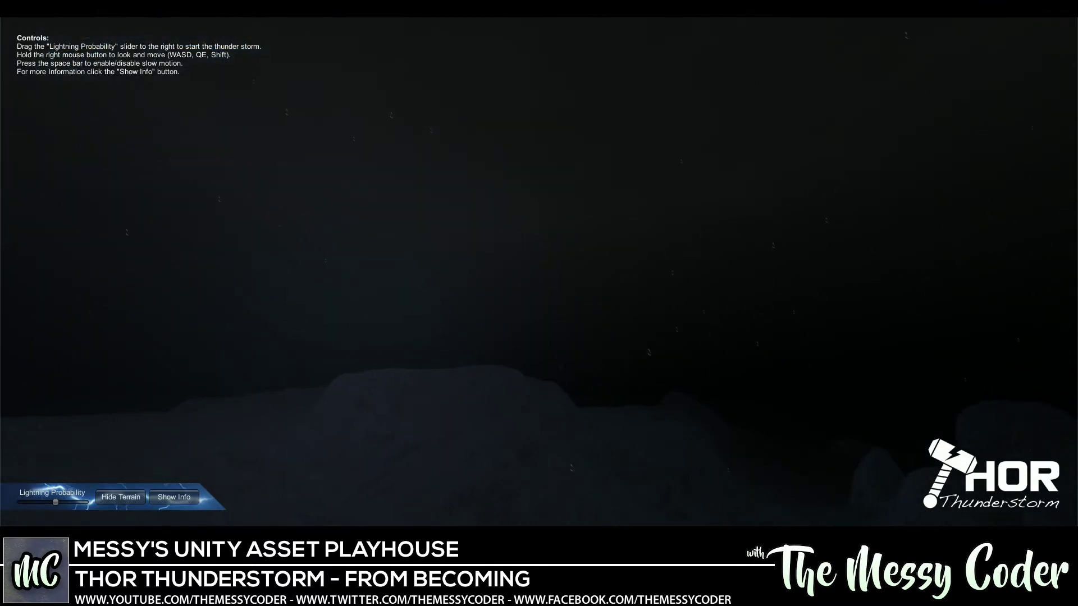
mouse_move(598, 337)
right_down()
mouse_move(506, 294)
mouse_move(438, 316)
mouse_move(505, 287)
right_up()
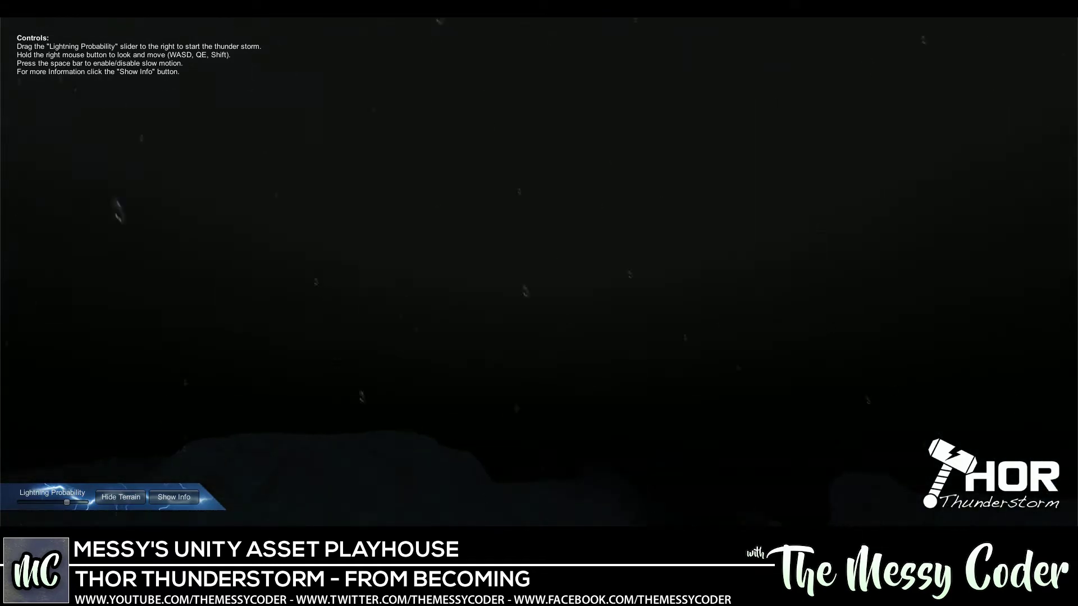
mouse_move(506, 287)
right_down()
mouse_move(505, 337)
mouse_move(522, 353)
mouse_move(472, 362)
mouse_move(456, 345)
right_up()
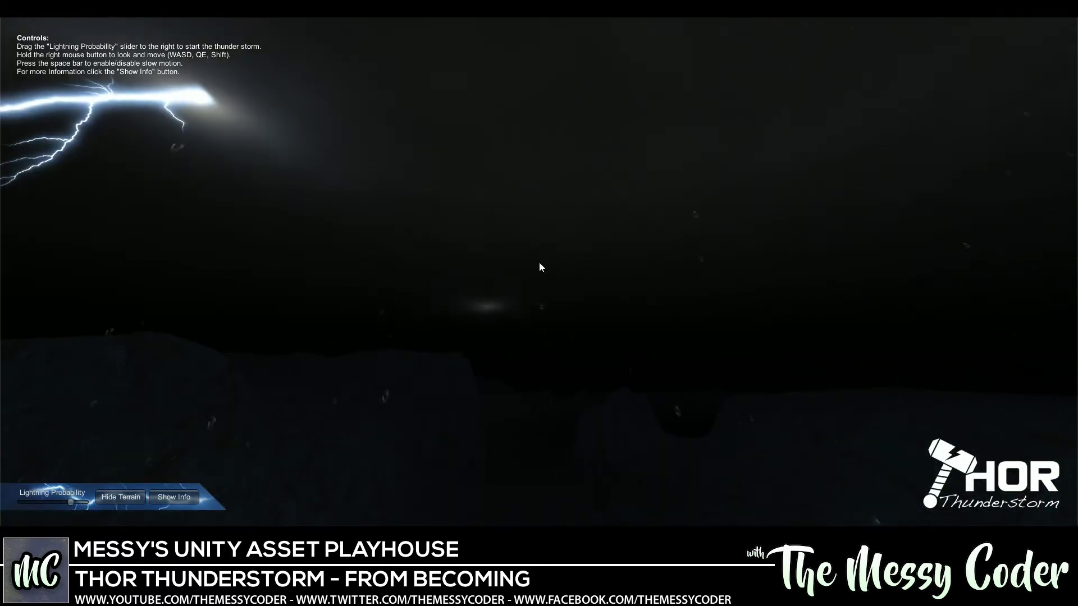
right_drag(538, 267, 538, 266)
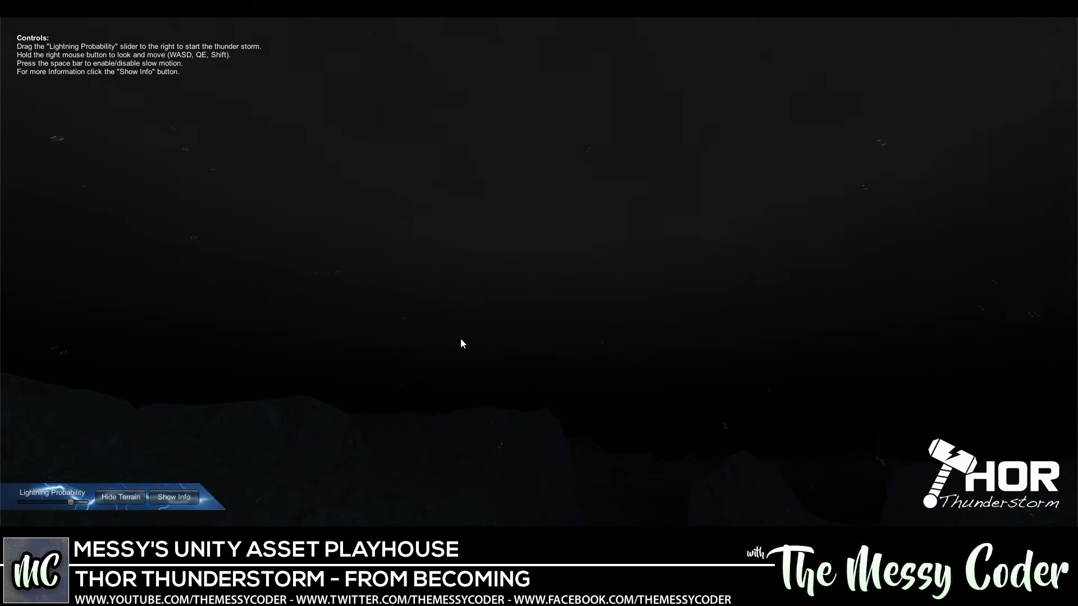
right_drag(460, 338, 460, 320)
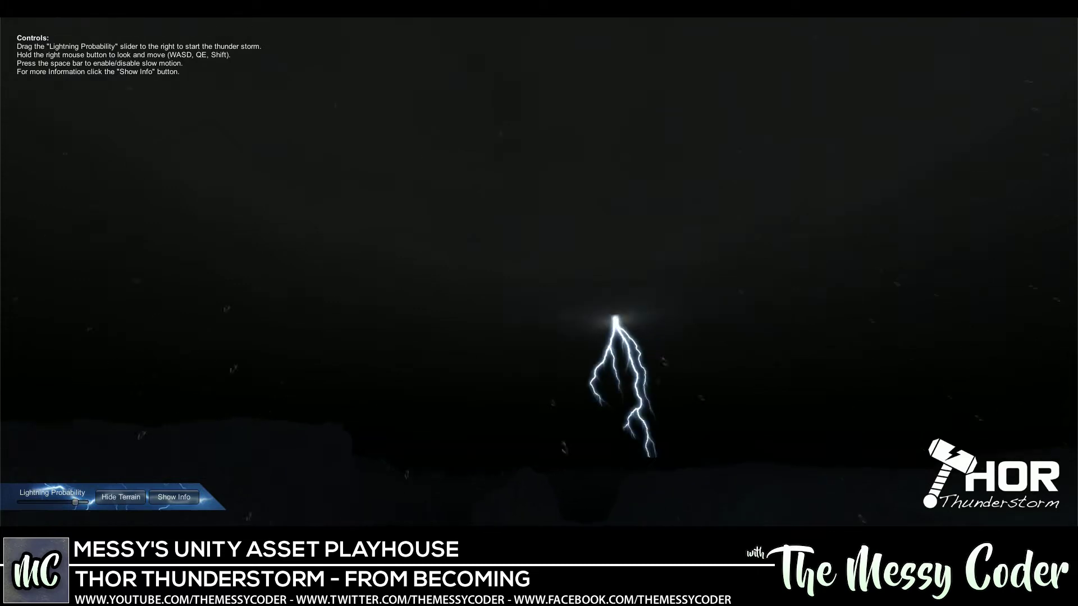
mouse_move(539, 321)
right_down()
mouse_move(539, 354)
mouse_move(540, 286)
right_up()
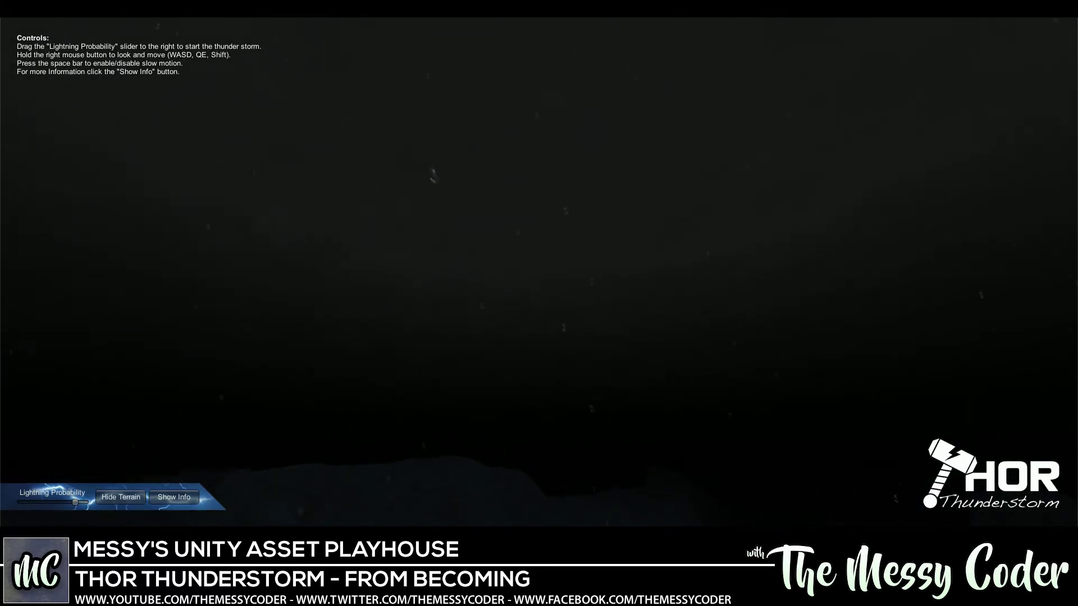
right_drag(539, 303, 539, 345)
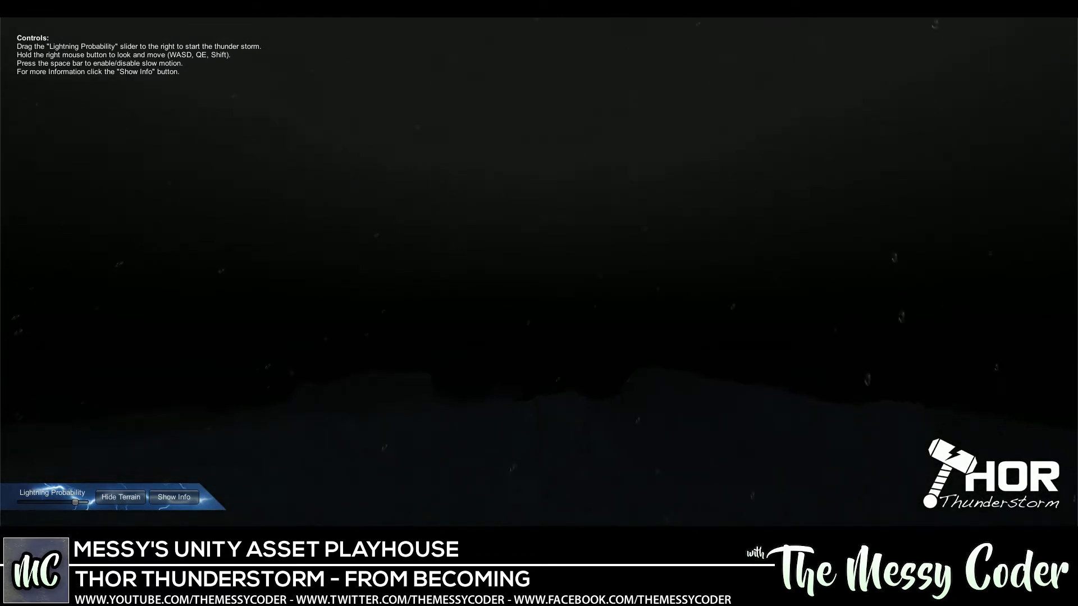
right_drag(539, 336, 540, 267)
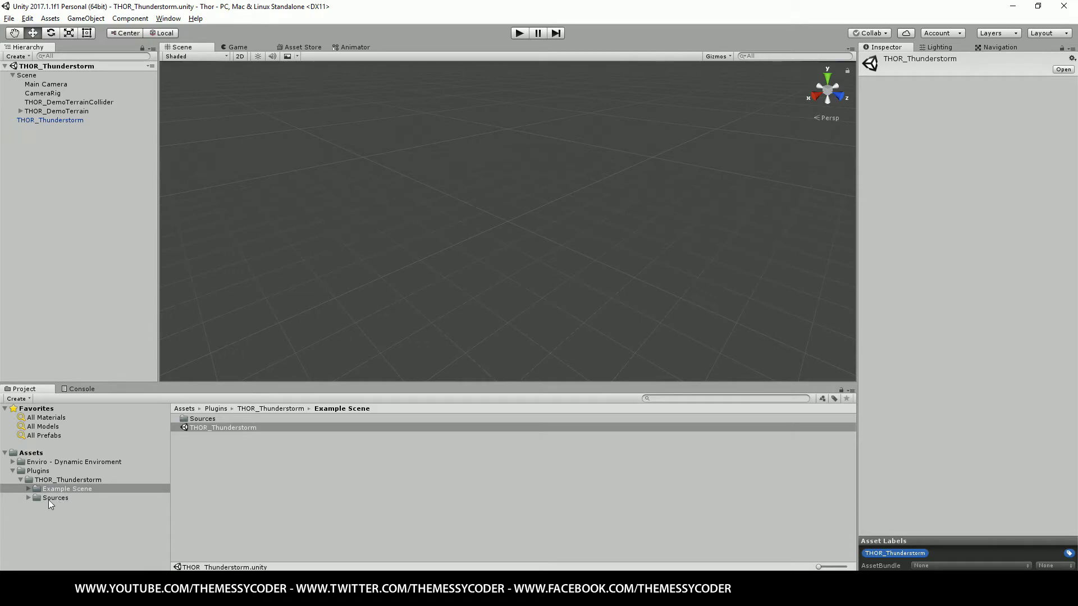
Browse the Project panel to Plugins/THOR_Thunderstorm/Example Scene
click(30, 473)
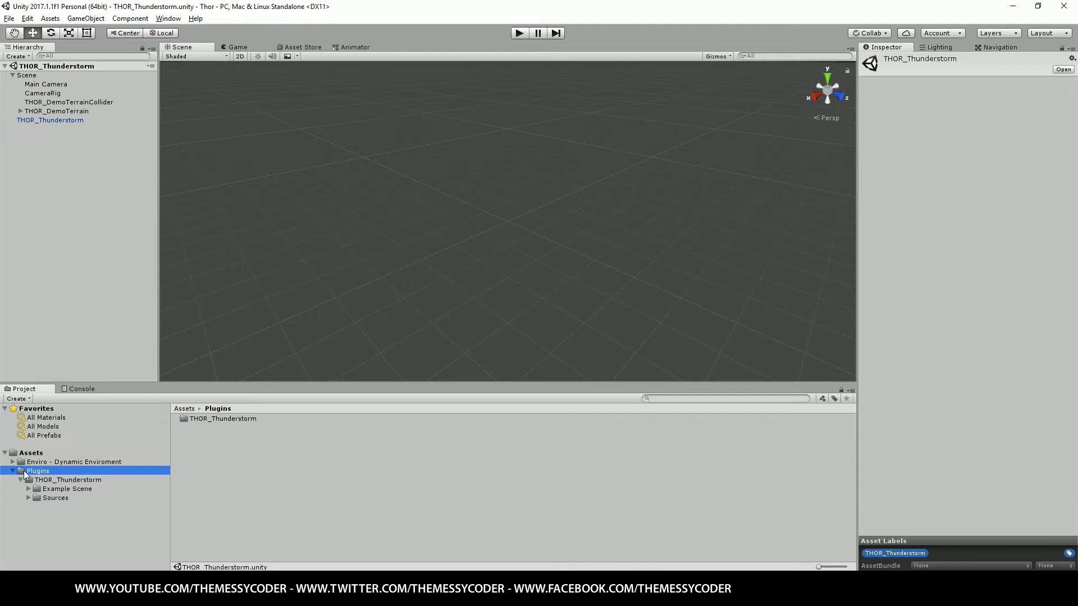
click(59, 479)
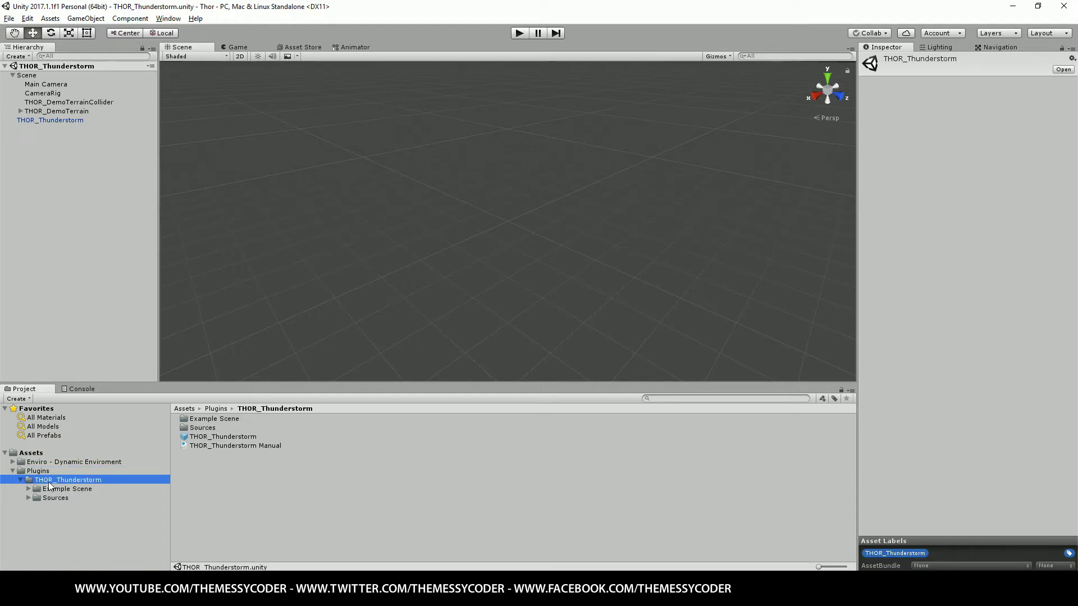
click(60, 488)
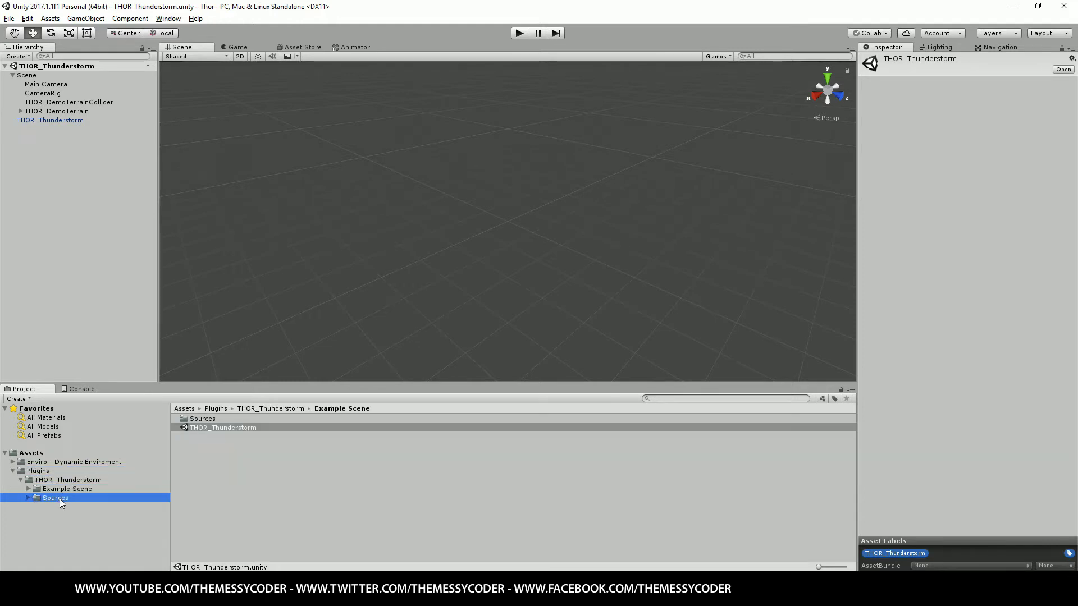
click(58, 492)
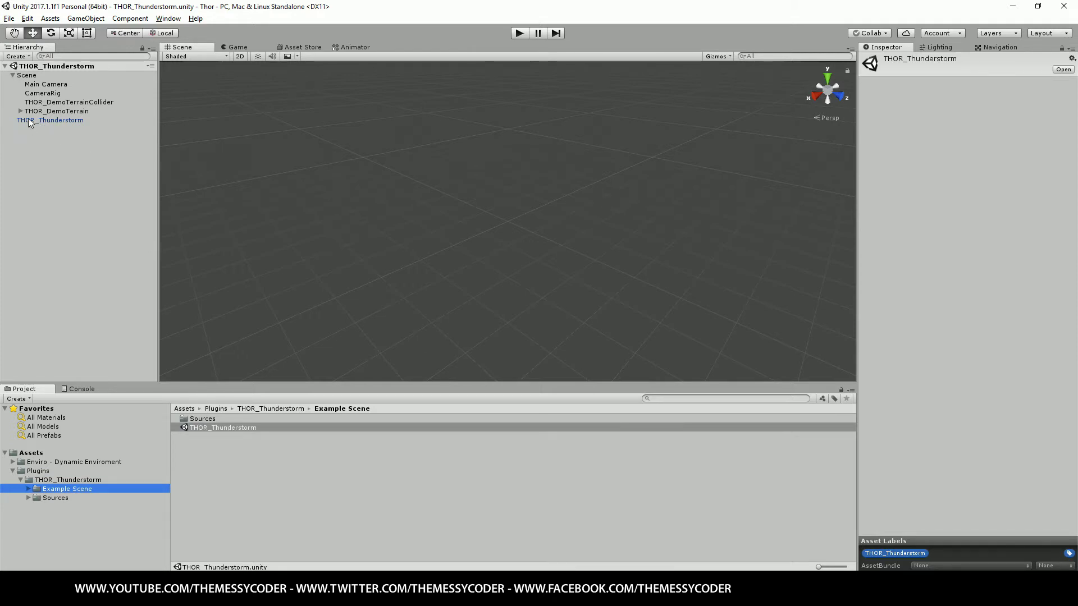
Play the demo in the Game view, raise Lightning Probability, then stop playing
click(241, 46)
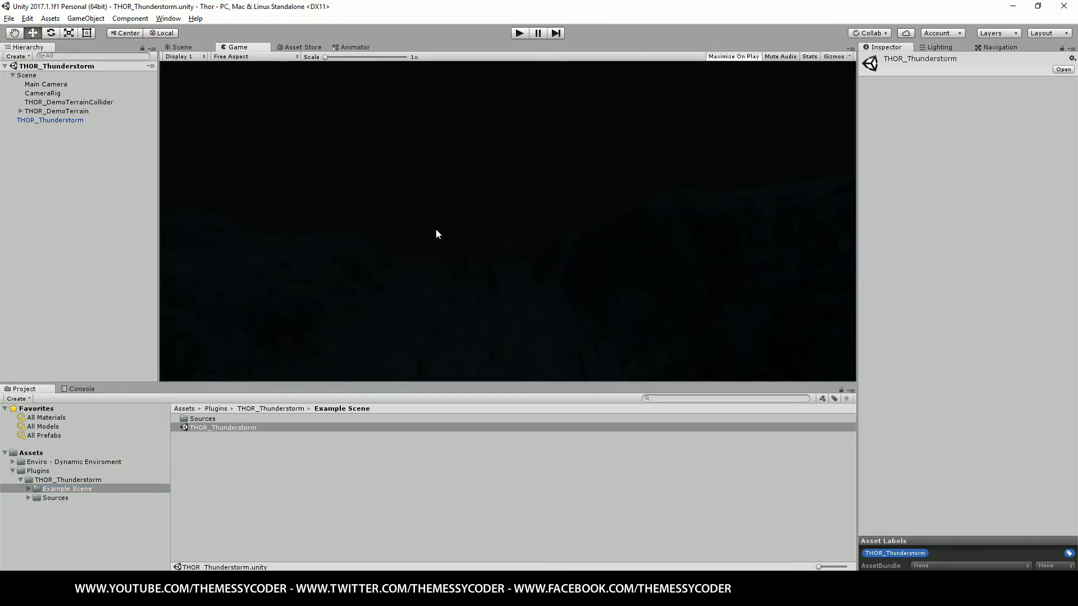
click(520, 34)
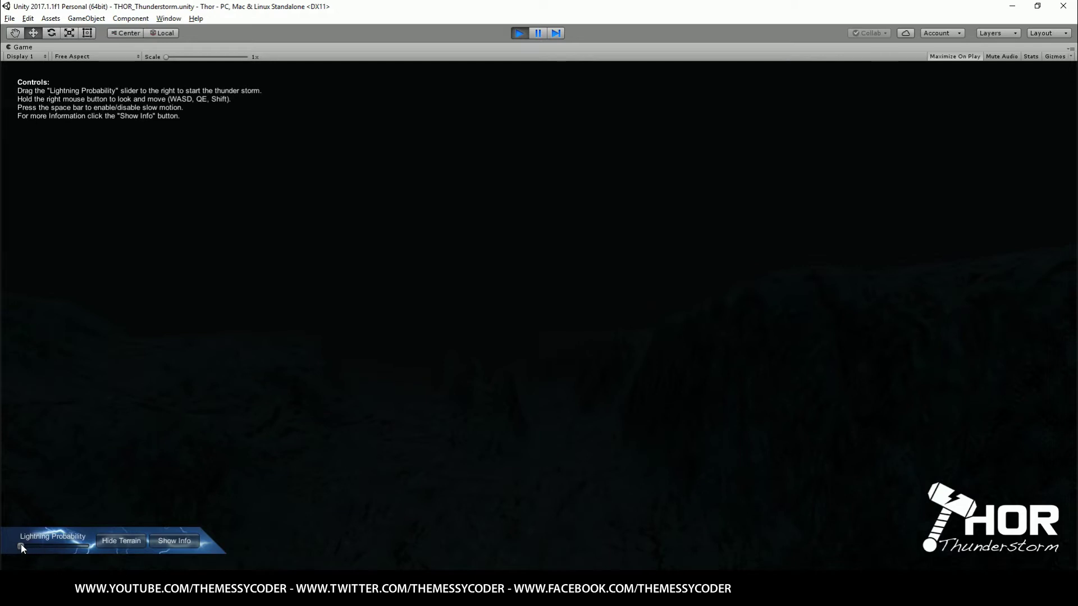
drag(21, 544, 78, 546)
key(ctrl+p)
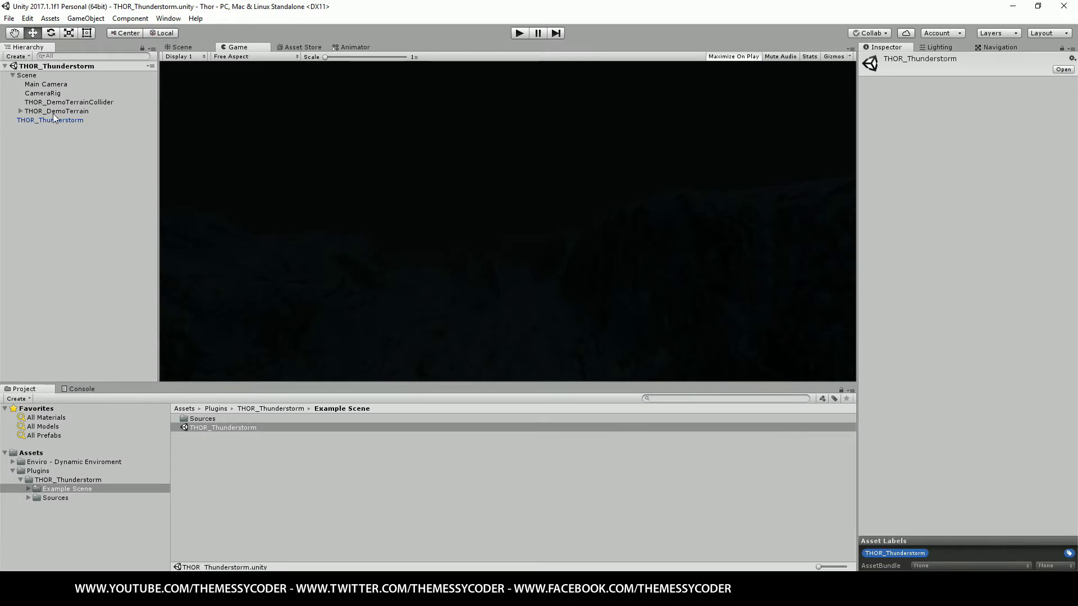
Select THOR_Thunderstorm, enable Show Advanced Settings and expand its Asset References
click(33, 119)
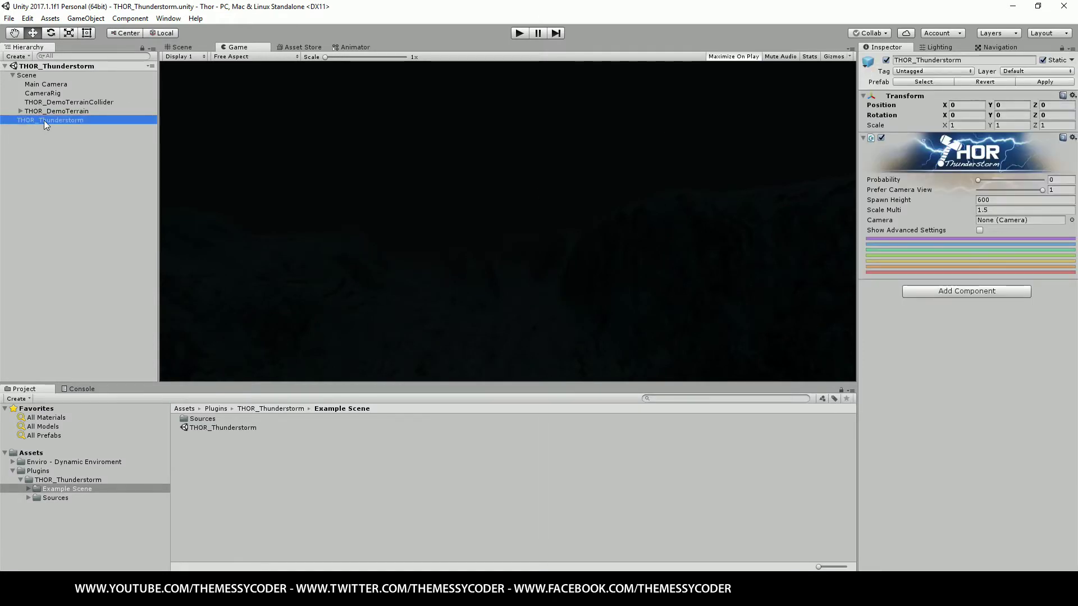
click(979, 230)
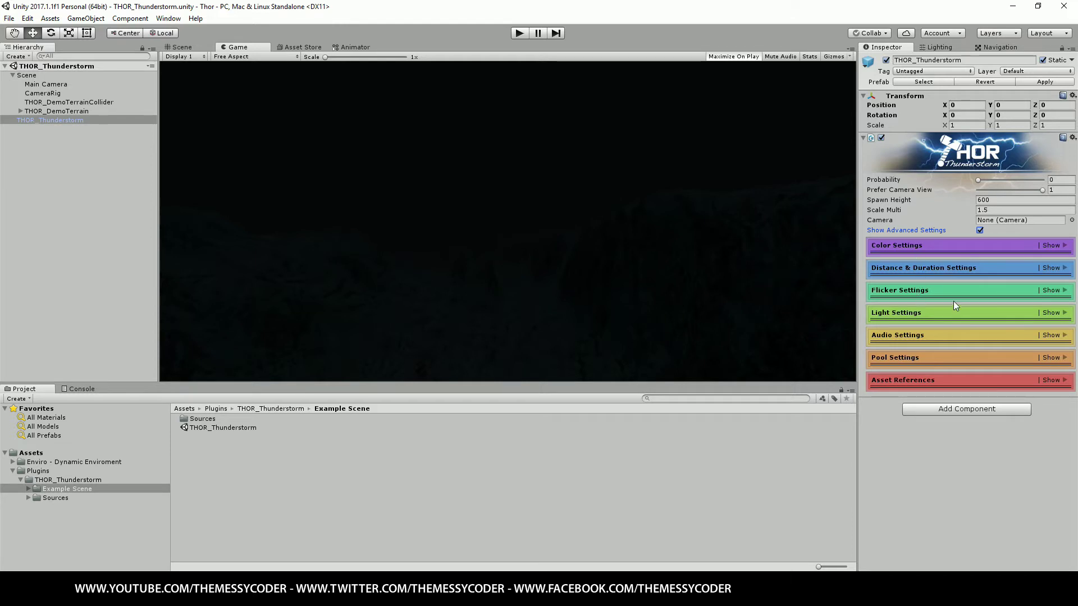
click(1045, 380)
scroll(1014, 387, down, 5)
scroll(1017, 394, down, 1)
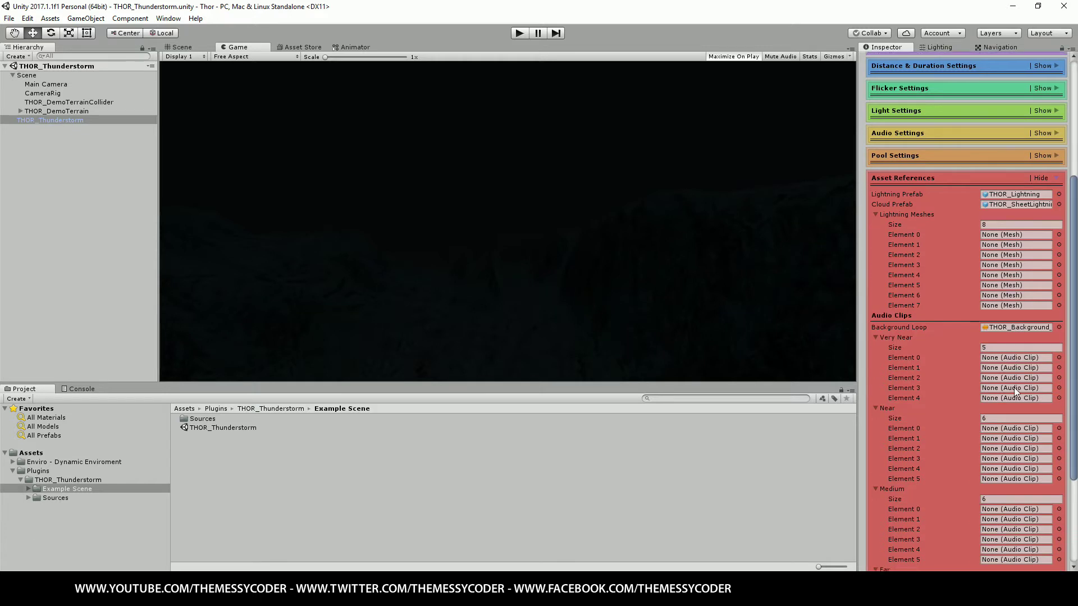
scroll(1015, 391, down, 3)
scroll(1014, 388, down, 2)
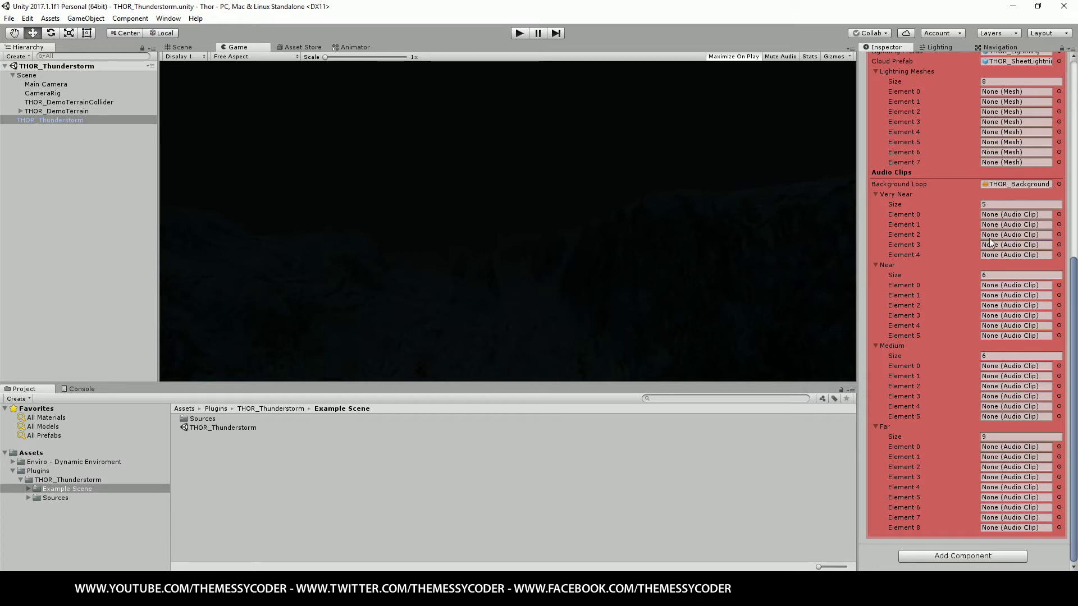
Assign THOR_LightningBolt_01 to Element 0 and change the Lightning Meshes count
click(1058, 91)
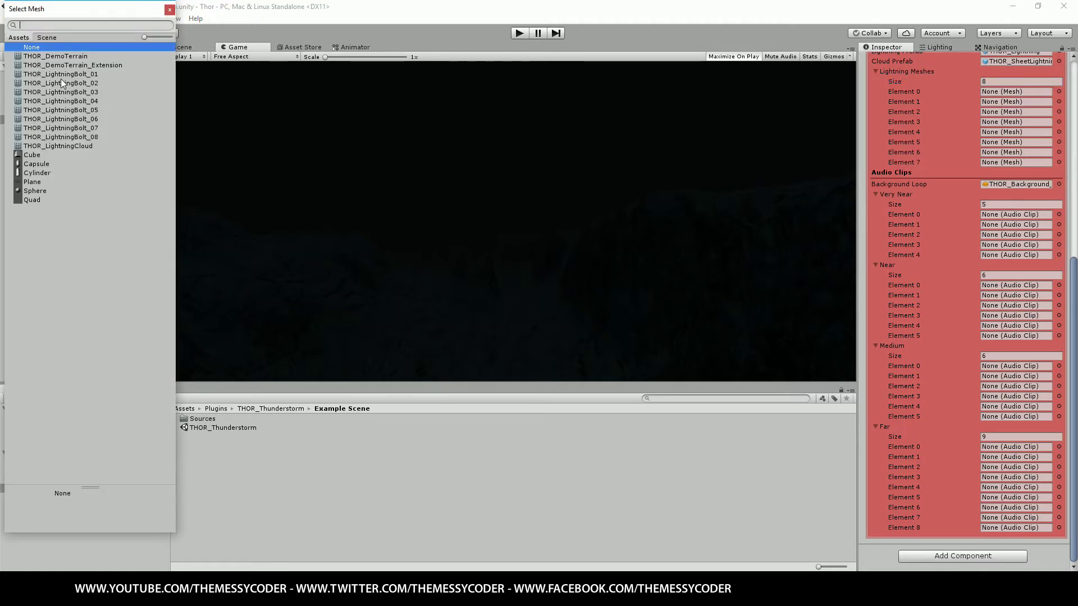
click(64, 83)
double_click(66, 75)
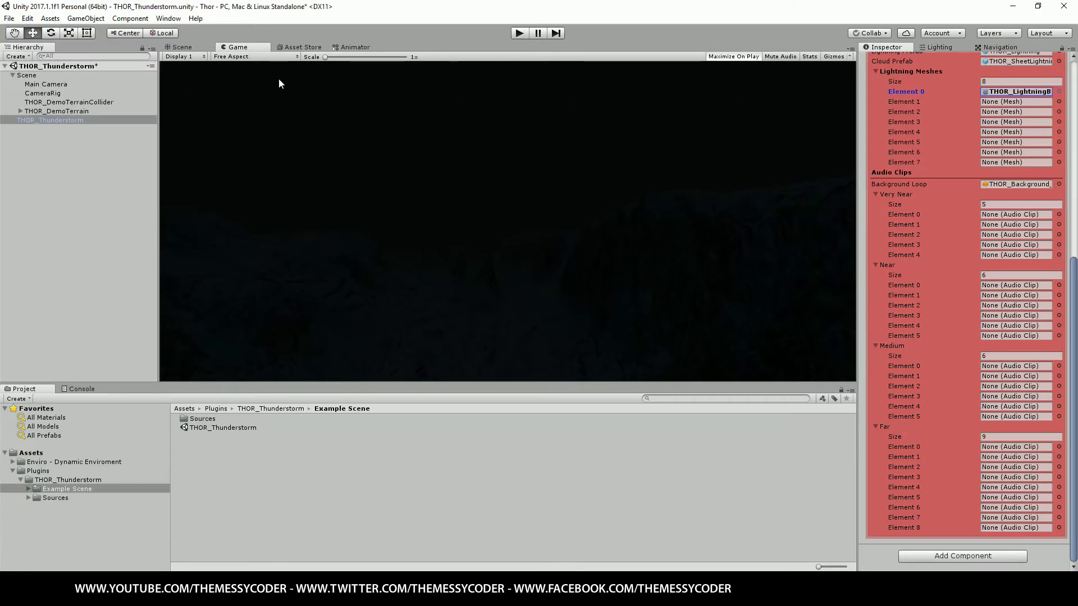
click(1025, 92)
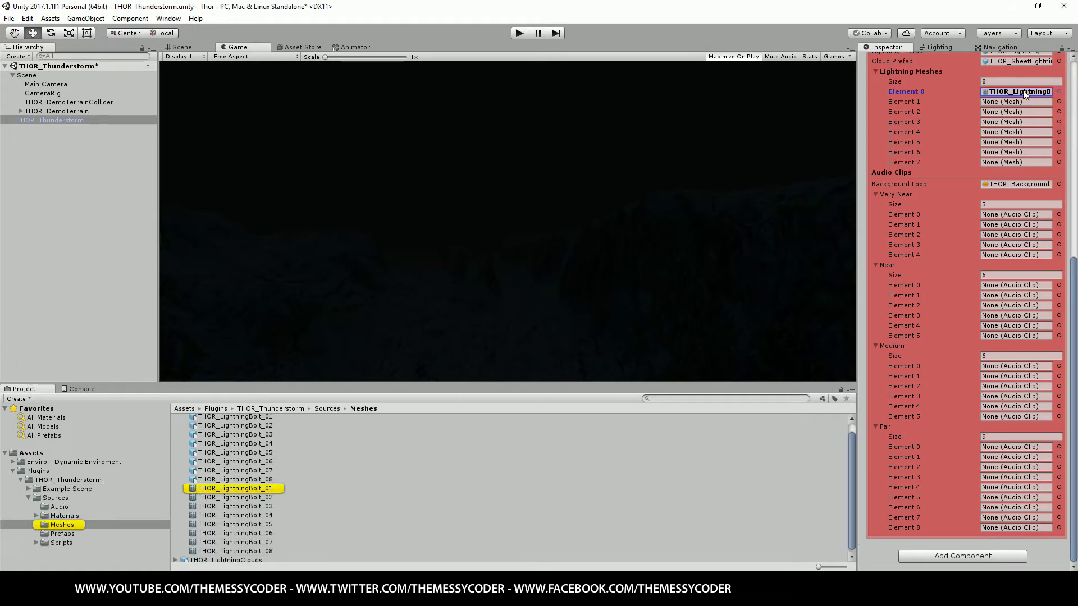
click(959, 79)
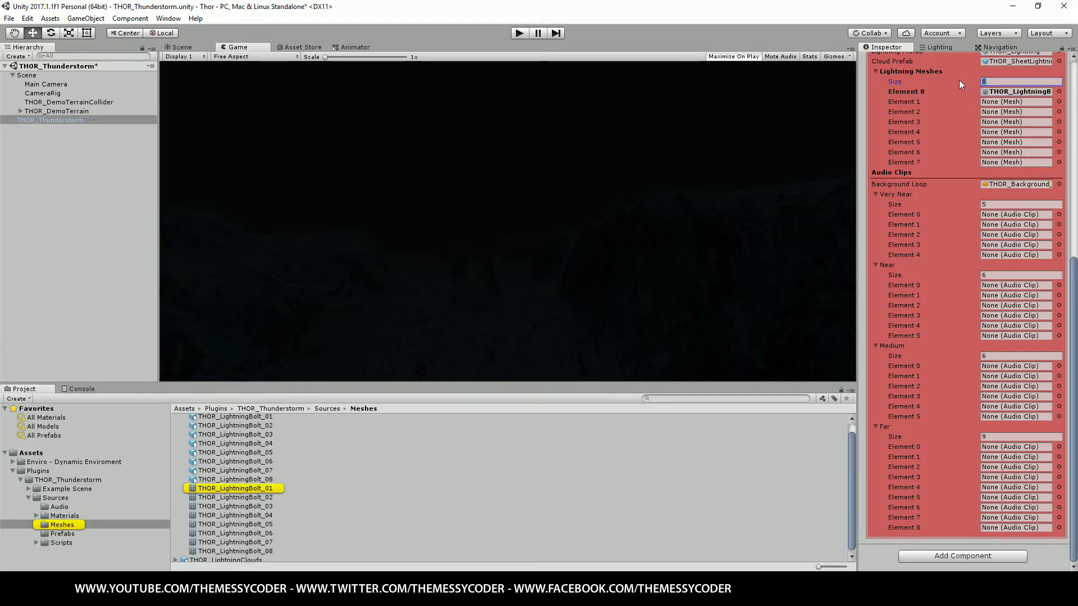
text(0)
key(Return)
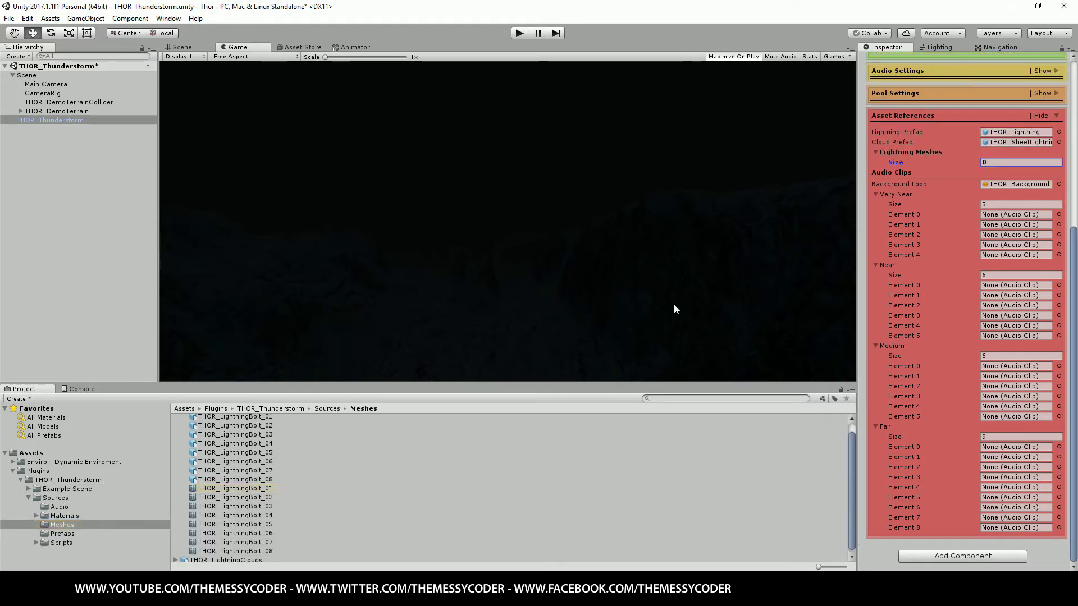
Drag all eight THOR_LightningBolt meshes onto the Lightning Meshes list
click(239, 488)
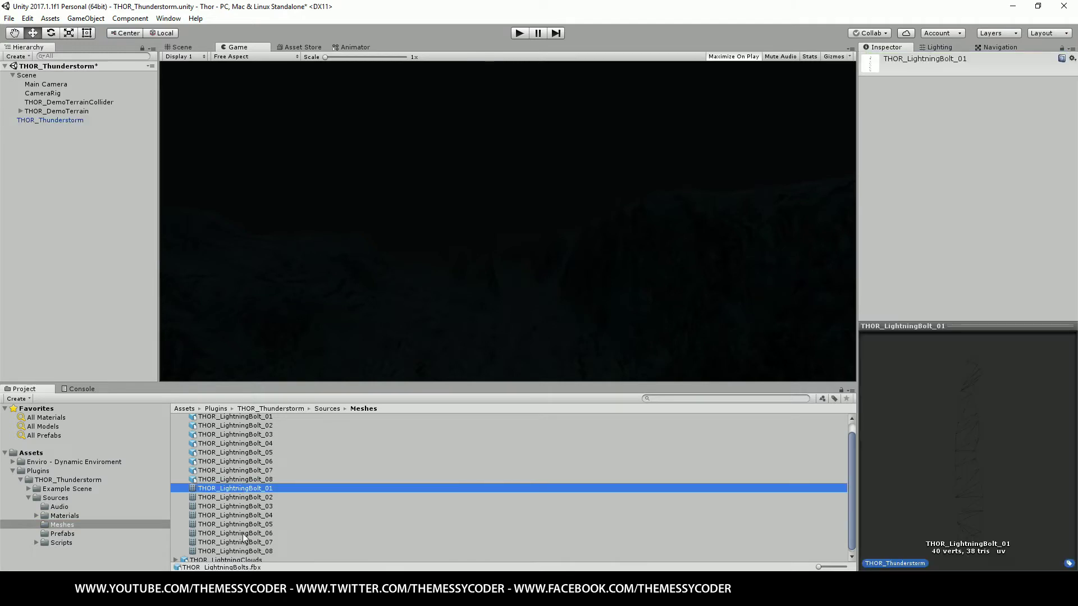
click(57, 119)
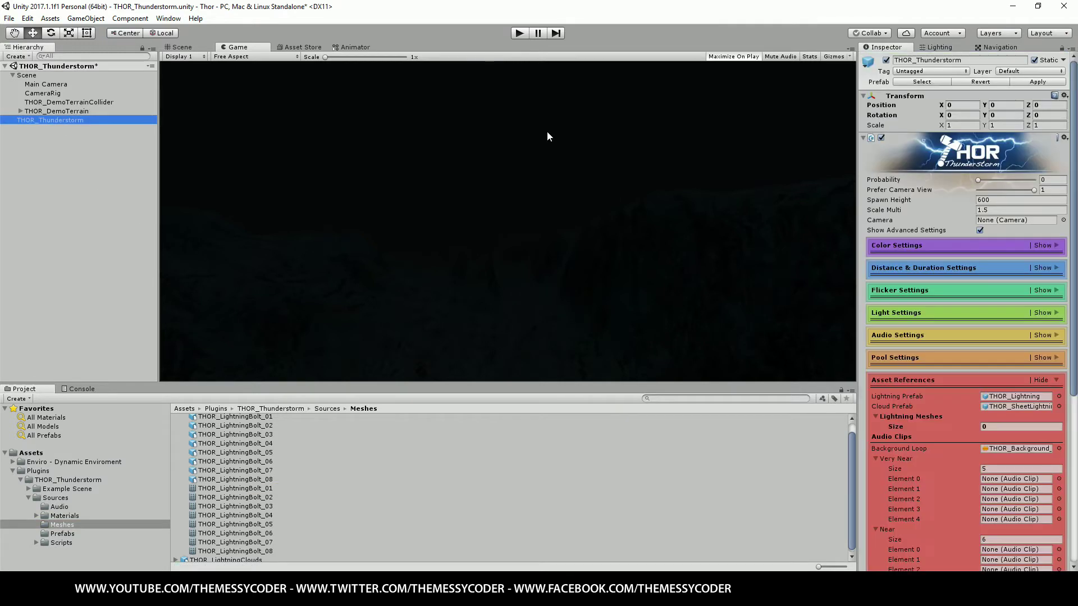
click(1057, 52)
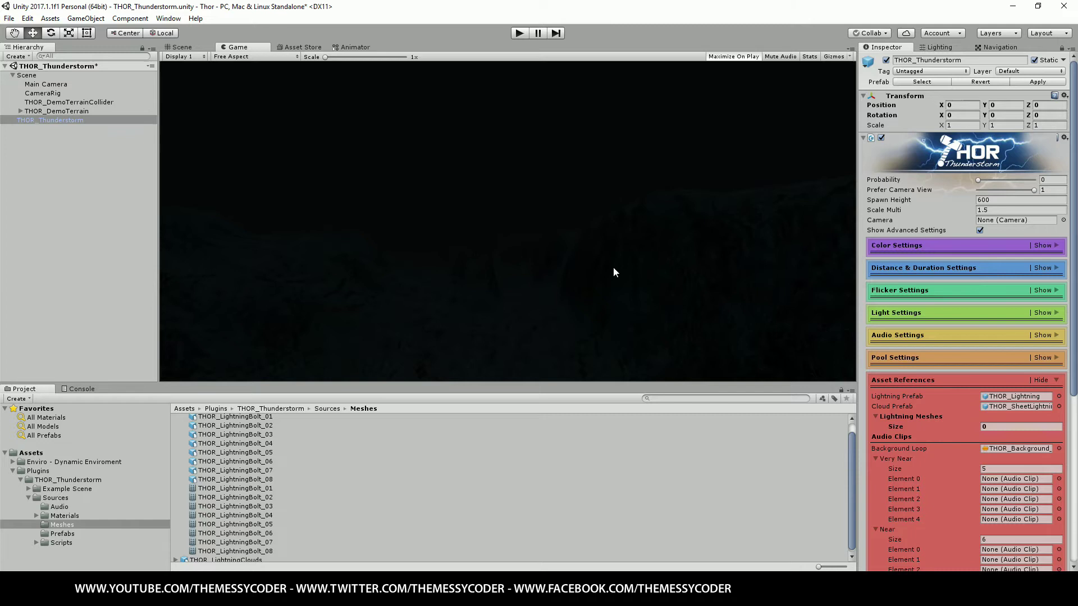
click(223, 489)
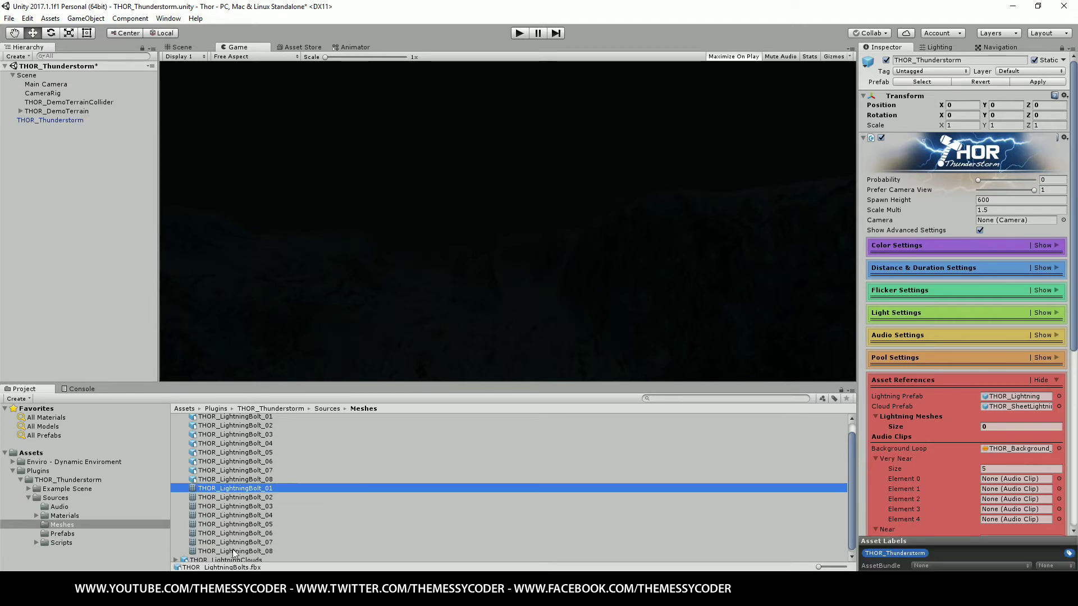
shift+click(237, 551)
drag(236, 551, 906, 421)
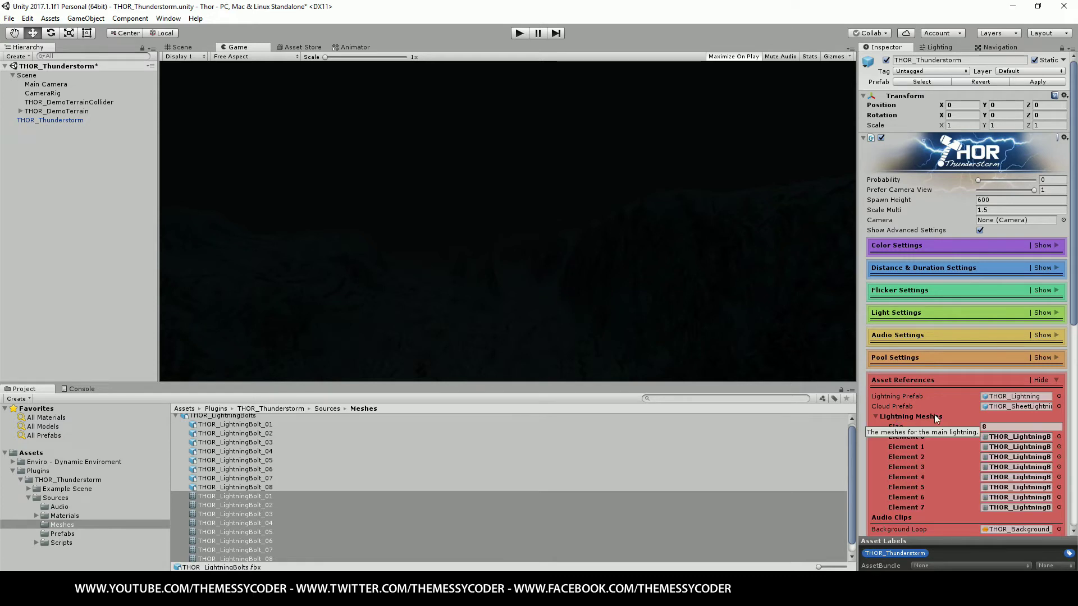
scroll(935, 414, down, 5)
scroll(936, 414, down, 5)
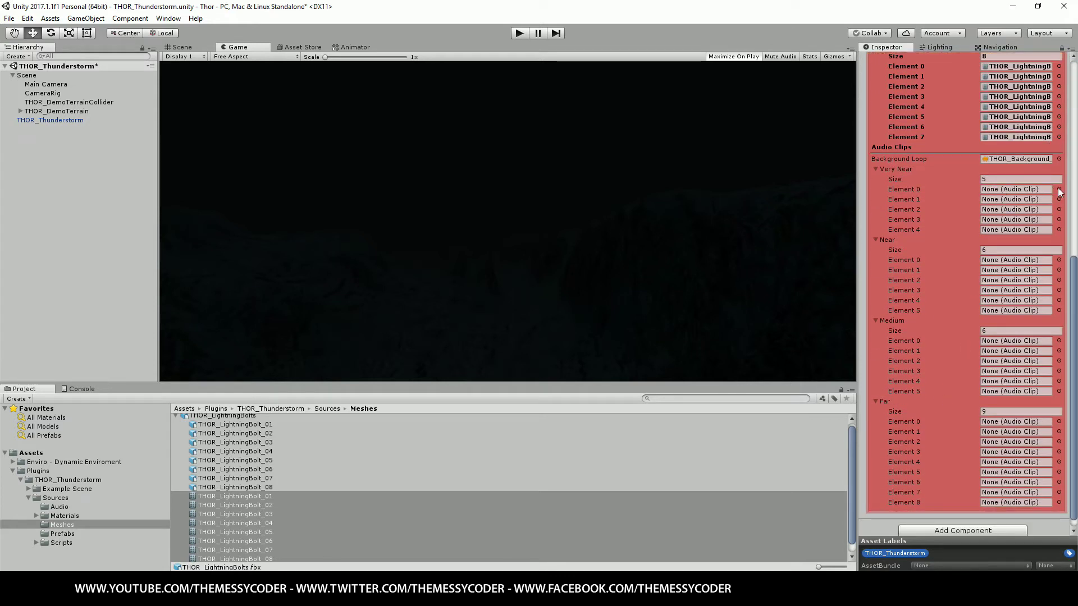
Empty the Very Near list and fill it with the five THOR_VeryNear clips
click(55, 508)
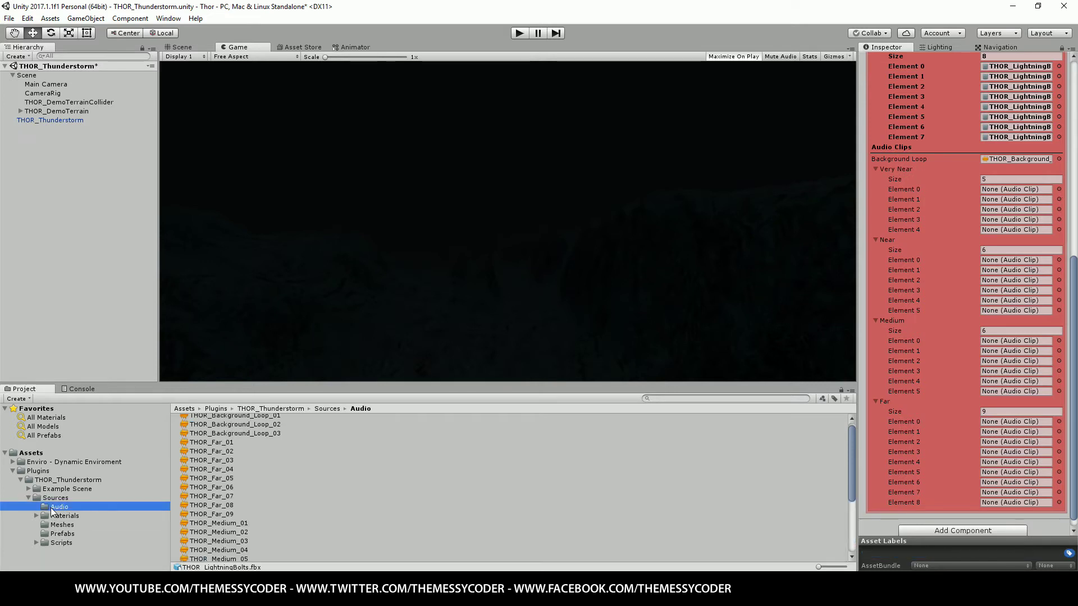
click(992, 180)
text(0)
key(Return)
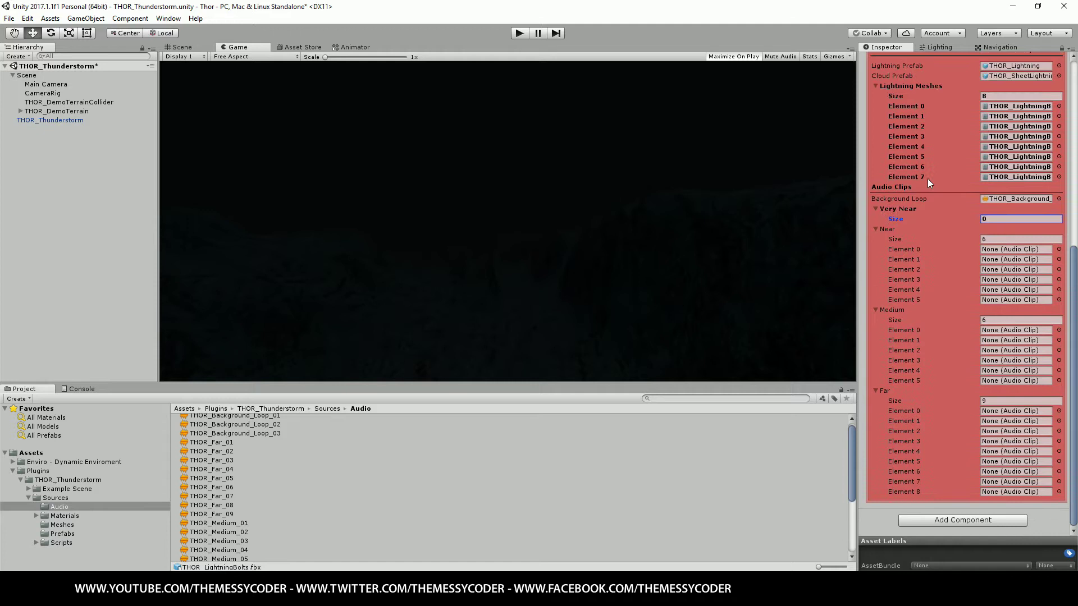
scroll(227, 506, down, 3)
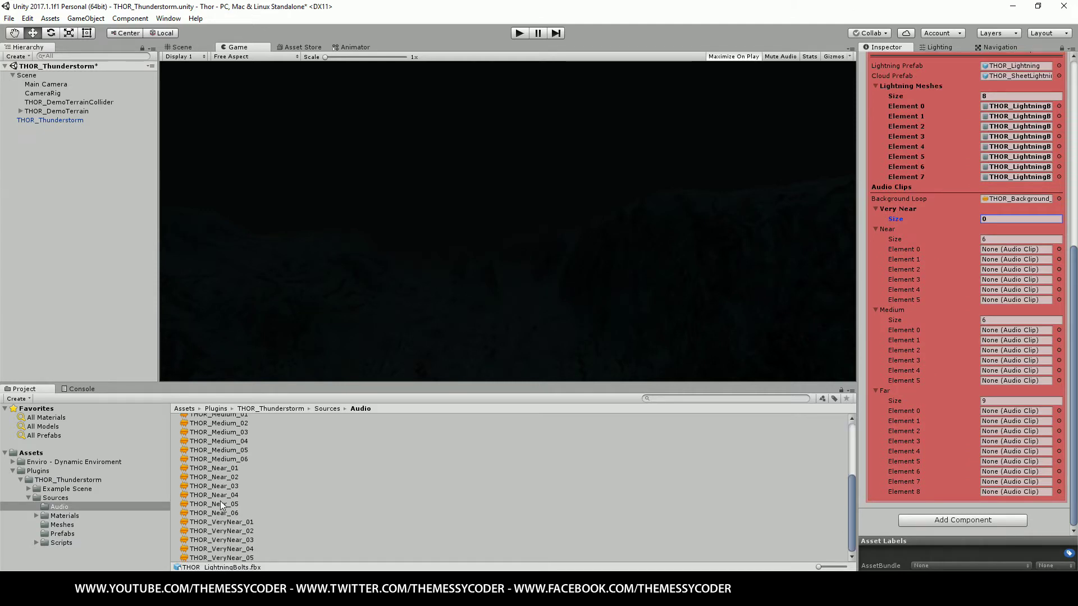
click(225, 522)
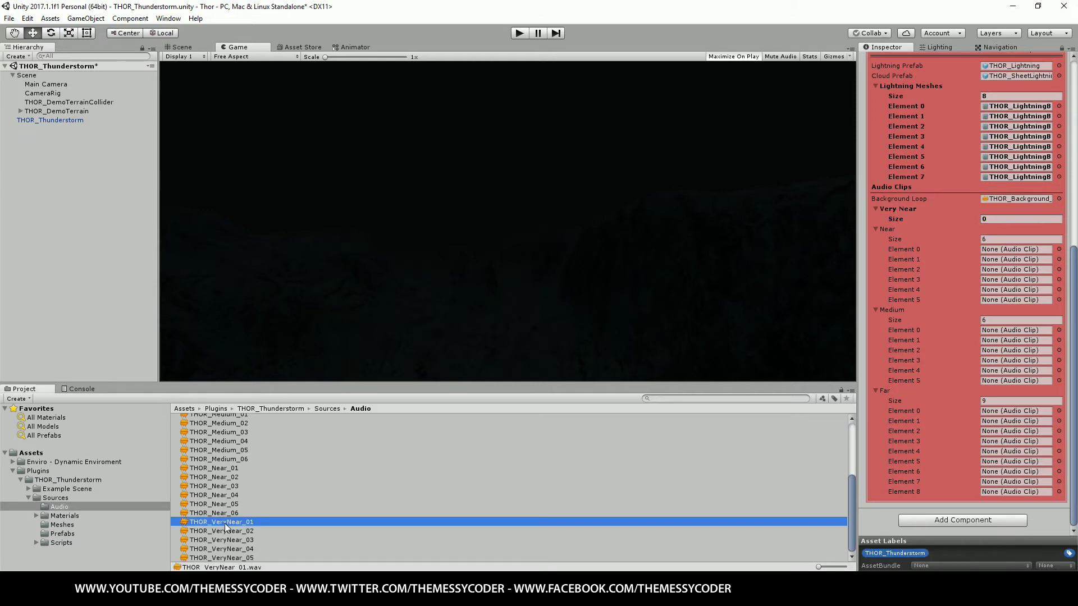
shift+click(236, 556)
mouse_move(232, 553)
mouse_down()
mouse_move(900, 239)
mouse_move(899, 211)
mouse_move(874, 219)
mouse_up()
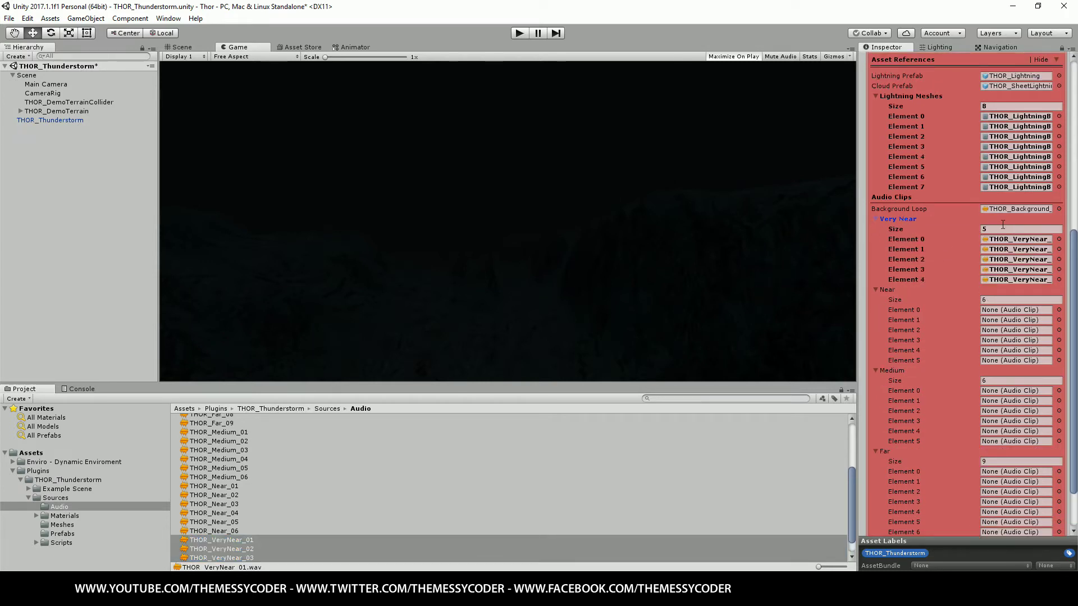
scroll(1002, 224, down, 3)
Empty the Near list and fill it with the six THOR_Near clips
click(973, 239)
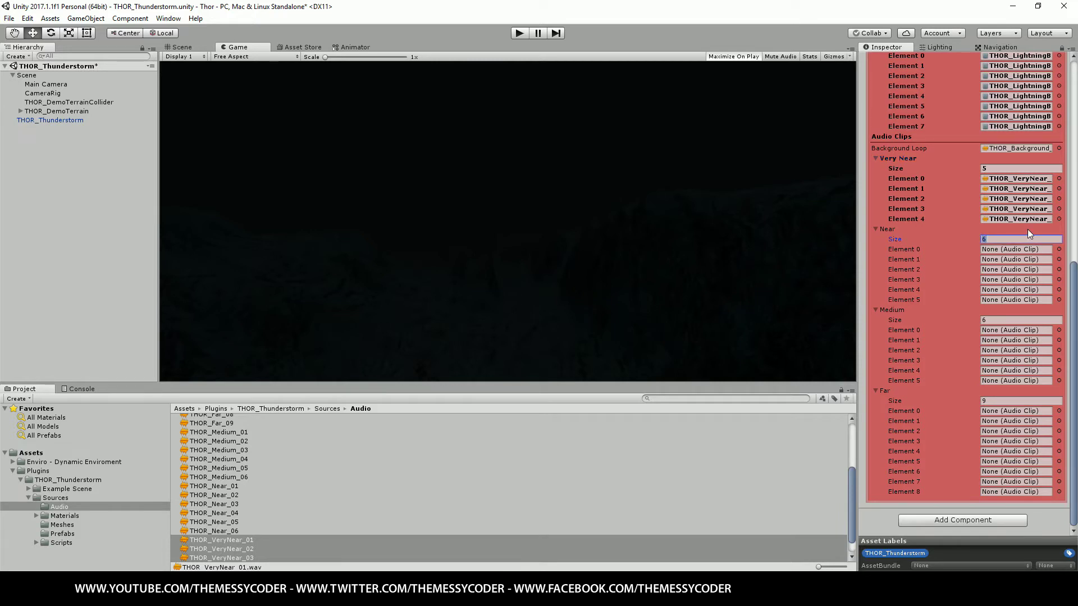
text(0)
key(Return)
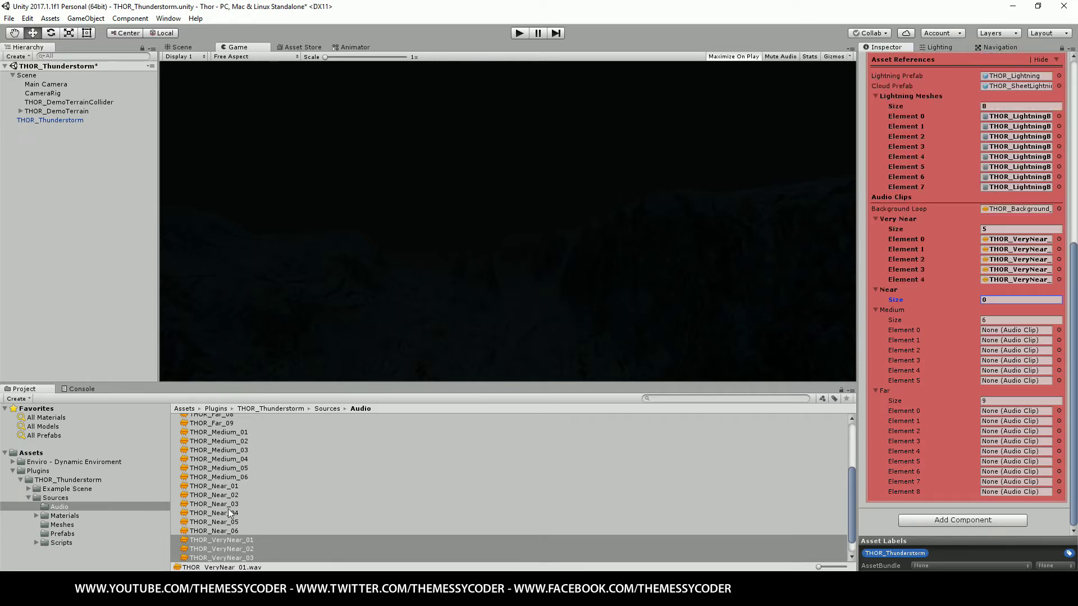
click(227, 486)
shift+click(226, 529)
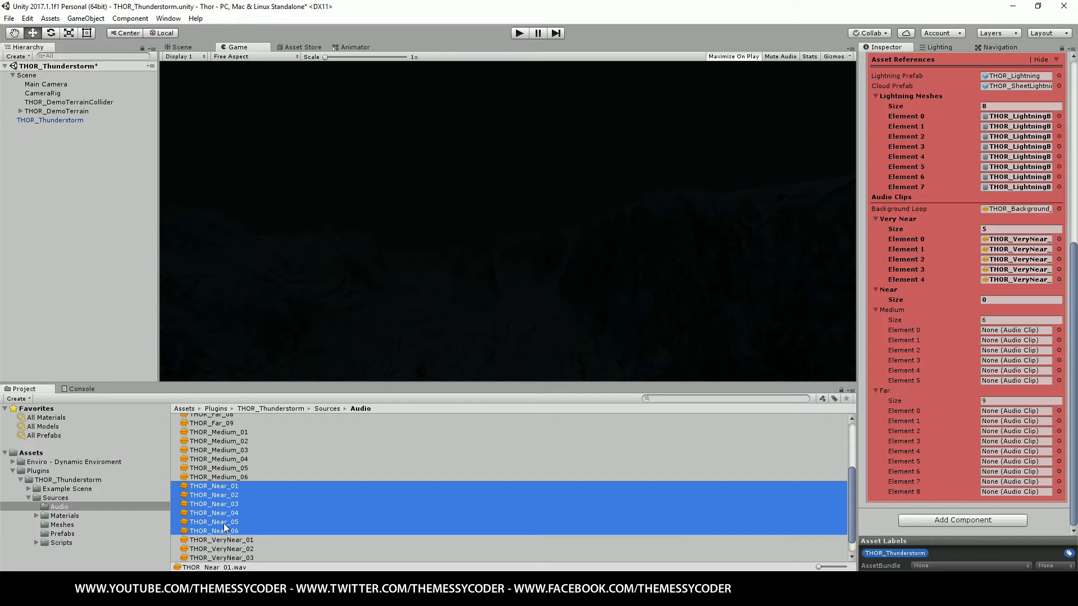
drag(223, 523, 893, 291)
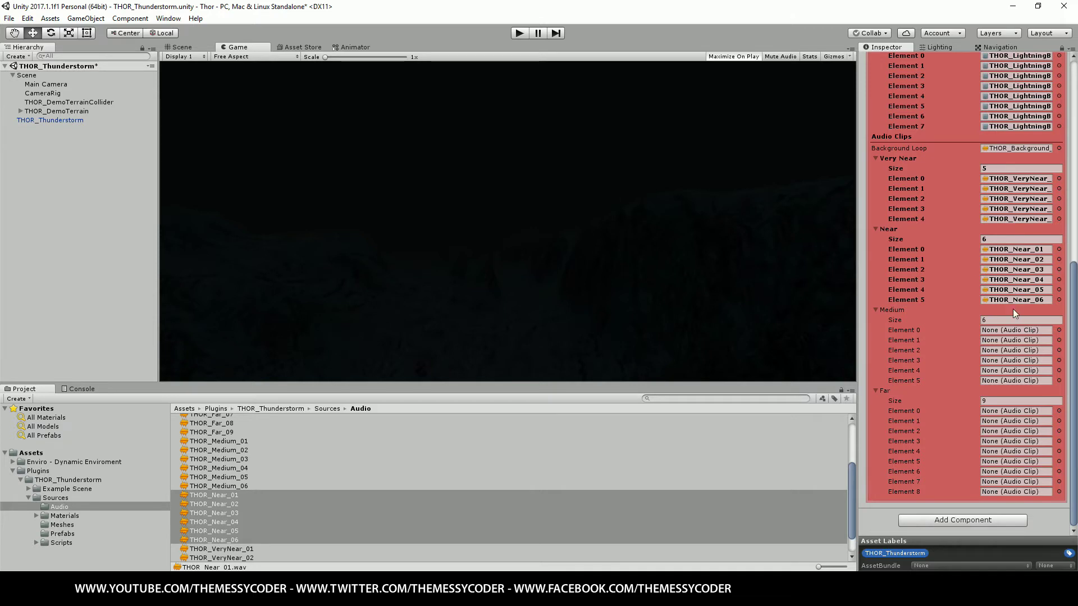
Empty the Medium list and fill it with THOR_Medium_01 through 06
click(994, 319)
text(0)
key(Return)
shift+click(238, 488)
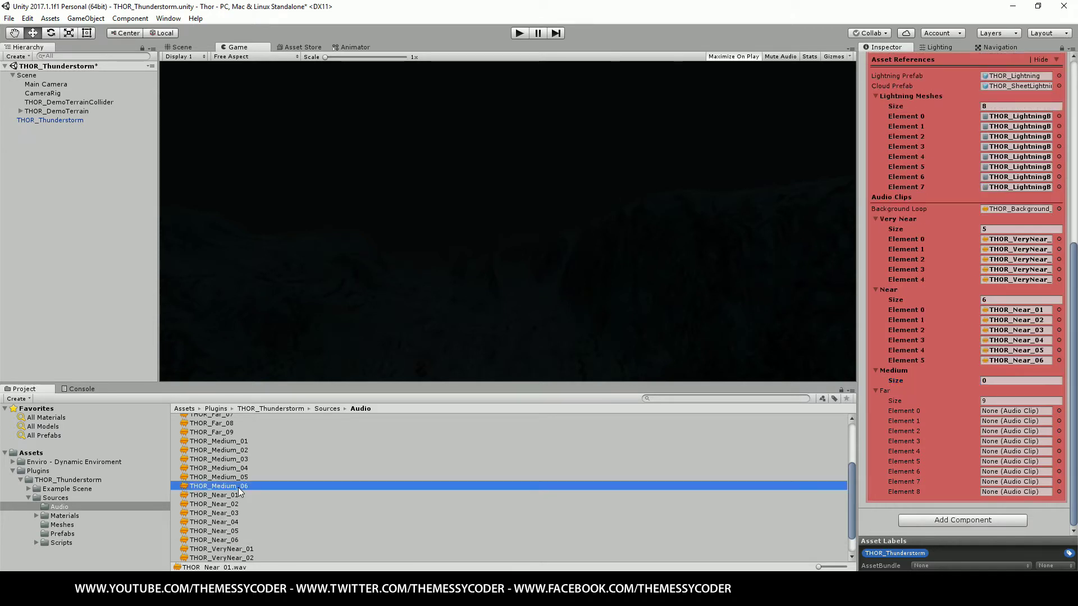
shift+click(233, 441)
click(226, 494)
shift+click(236, 441)
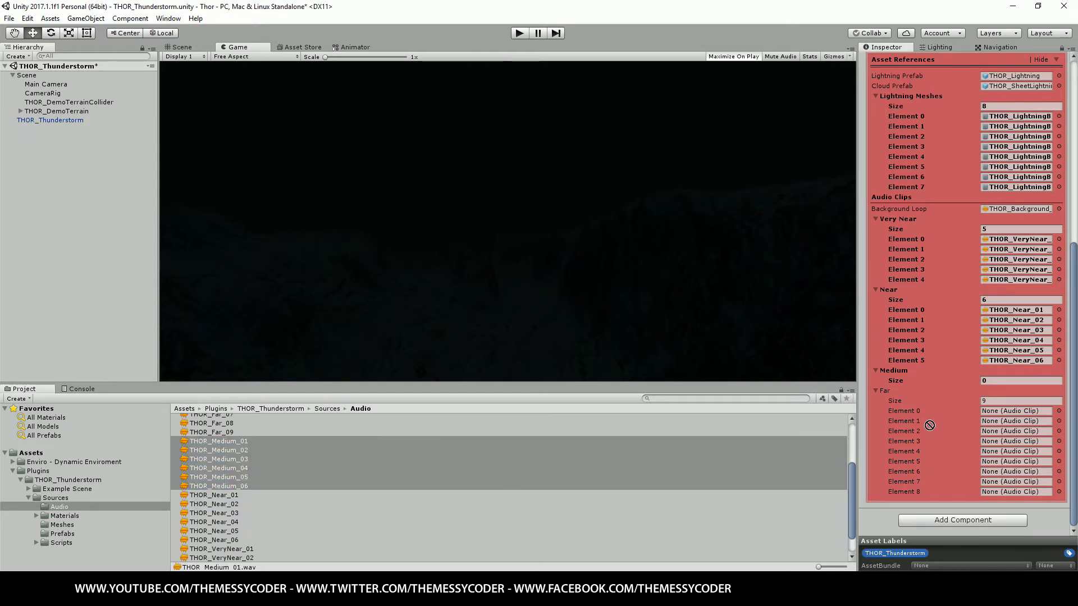
drag(208, 467, 880, 387)
scroll(926, 396, down, 3)
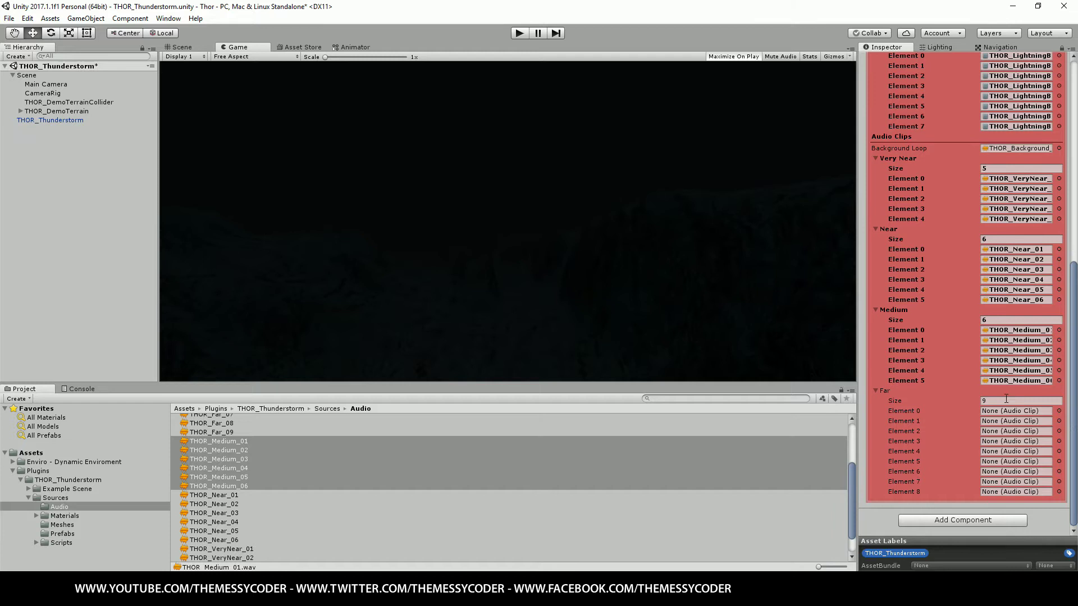
Empty the Far list and fill it with the nine THOR_Far clips
click(956, 404)
text(0)
key(Return)
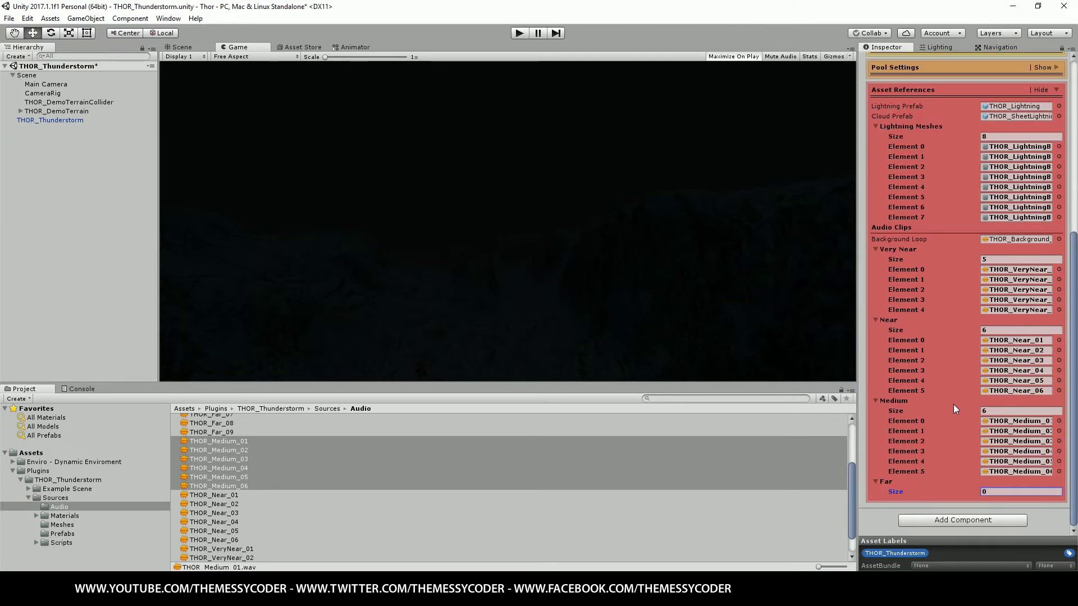
scroll(235, 478, down, 1)
scroll(235, 478, up, 3)
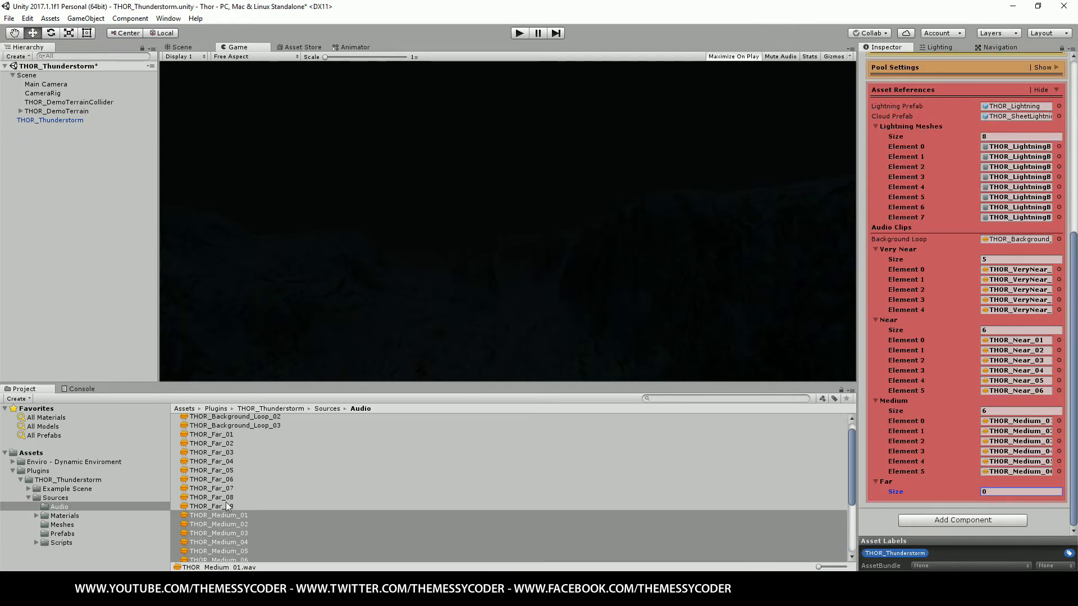
click(230, 507)
shift+click(230, 436)
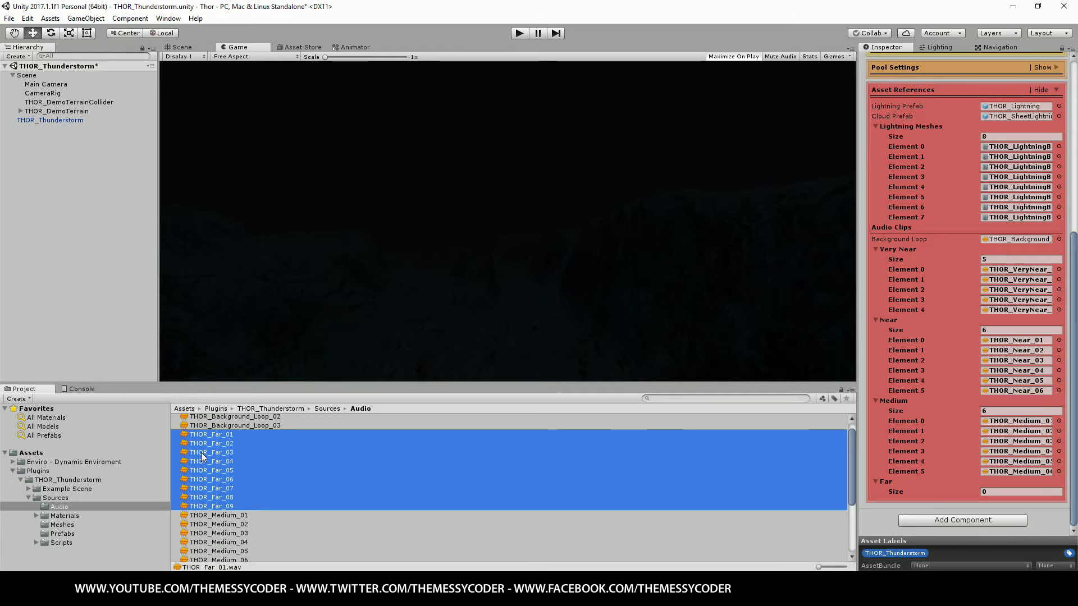
mouse_move(209, 452)
mouse_down()
mouse_move(1015, 488)
mouse_move(888, 484)
mouse_up()
scroll(940, 484, down, 3)
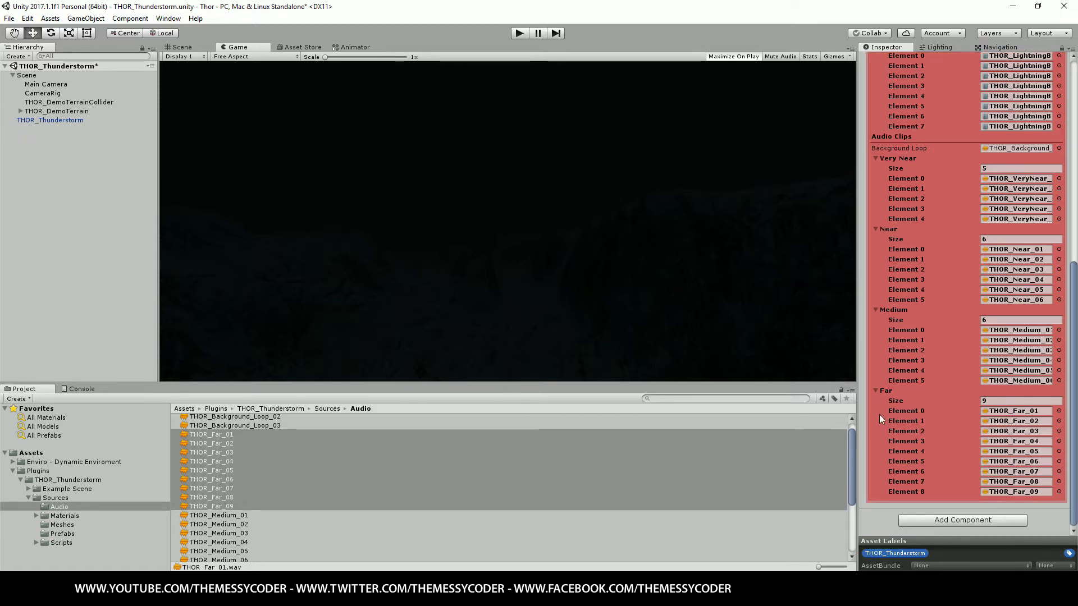
scroll(929, 377, up, 5)
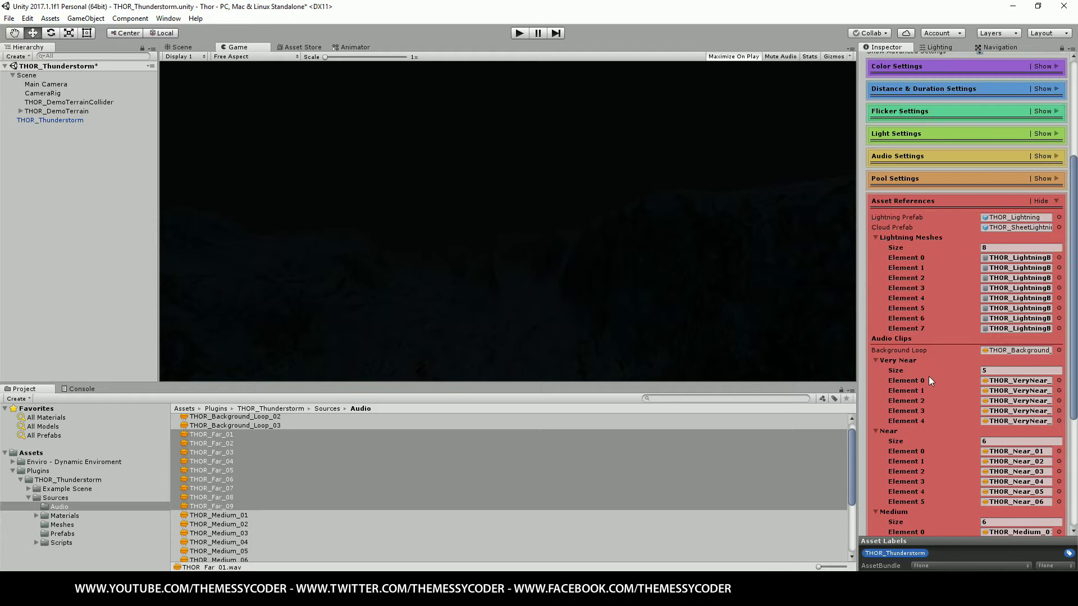
scroll(932, 374, up, 2)
scroll(933, 375, down, 2)
scroll(932, 374, down, 2)
scroll(932, 375, down, 2)
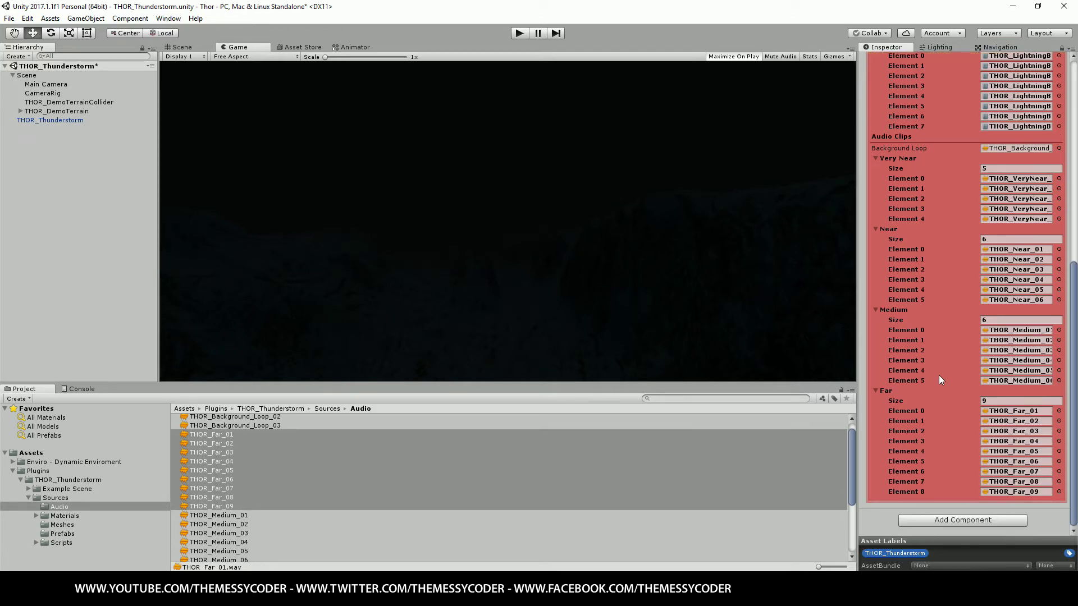
scroll(941, 375, up, 3)
scroll(942, 375, up, 1)
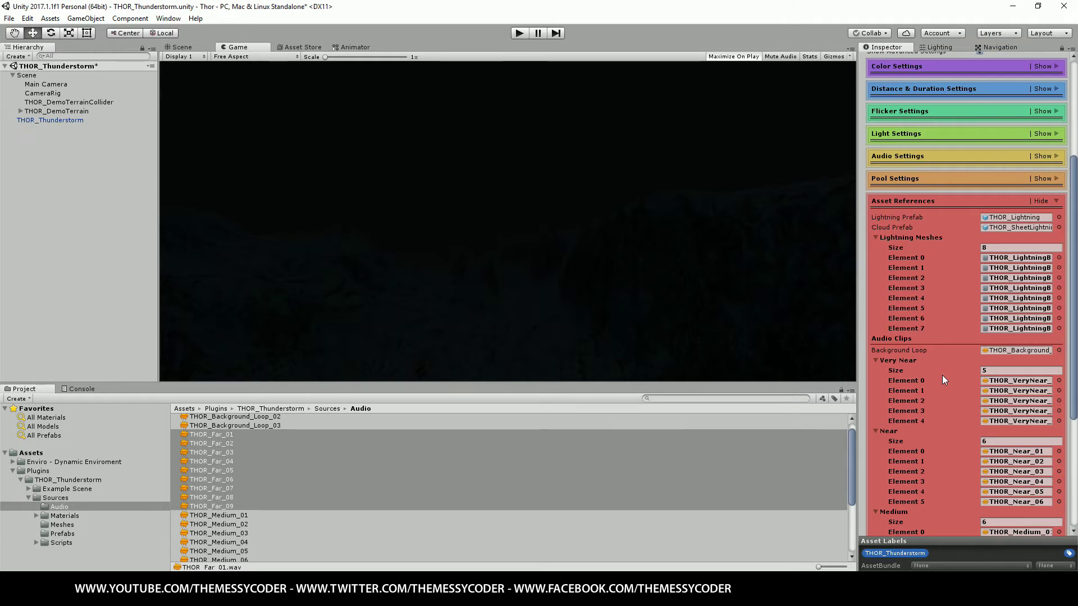
scroll(919, 360, up, 1)
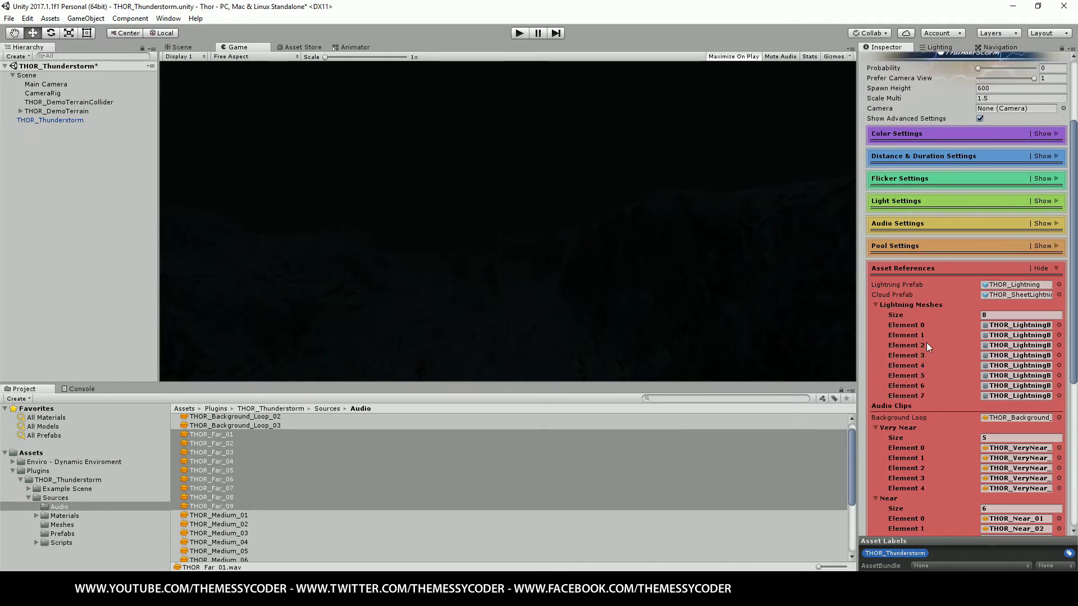
scroll(927, 343, down, 2)
scroll(926, 342, down, 3)
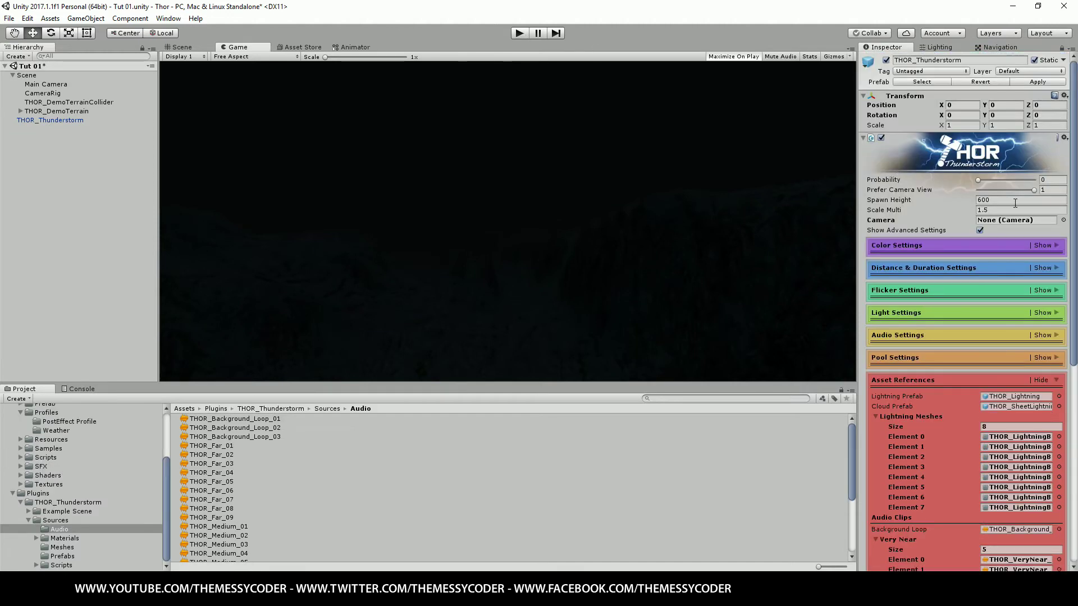
Set THOR_Thunderstorm's Camera field to Main Camera using the object picker
click(1062, 220)
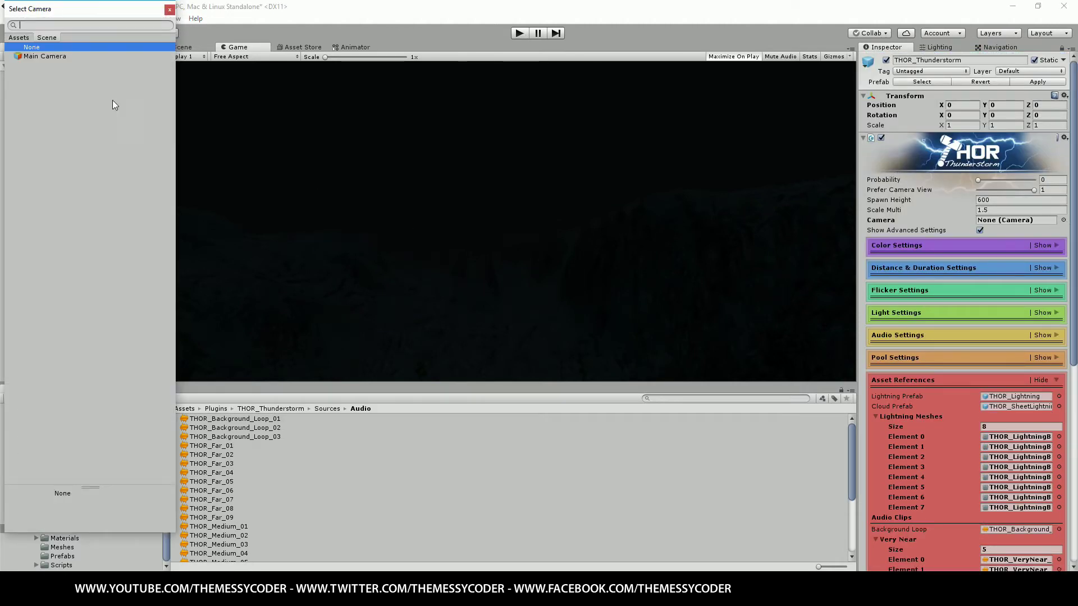
double_click(42, 56)
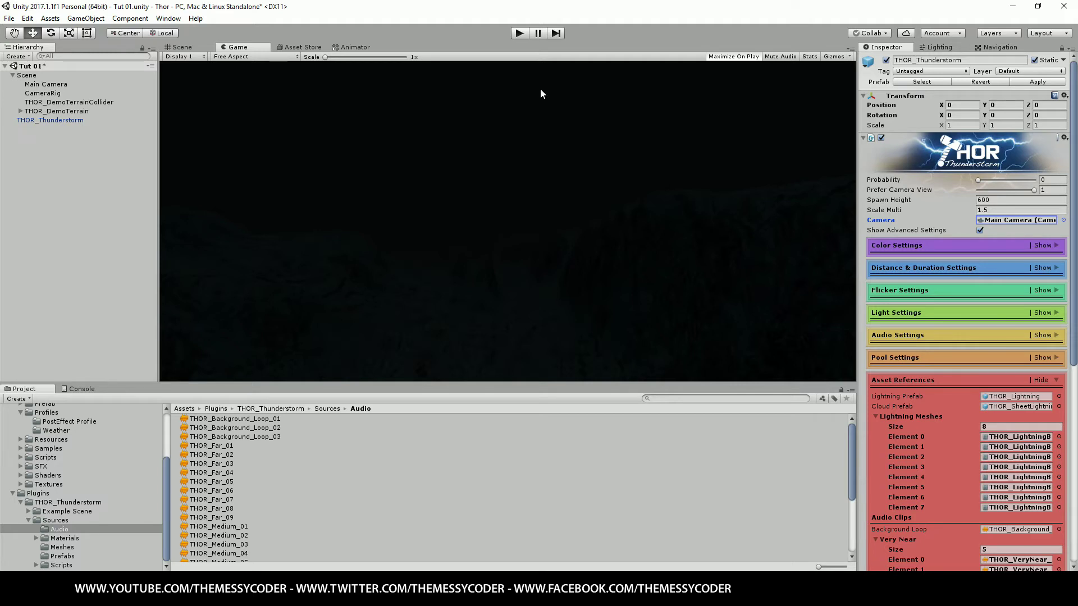
Play the scene and push Lightning Probability to maximum to watch lightning strikes
click(518, 35)
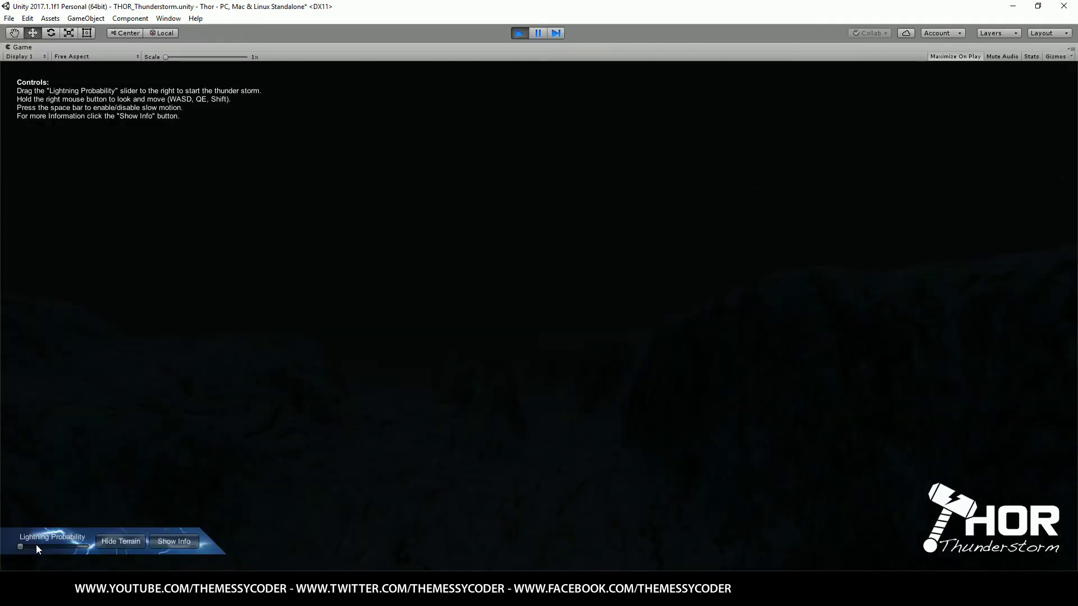
drag(30, 546, 34, 543)
drag(79, 546, 97, 545)
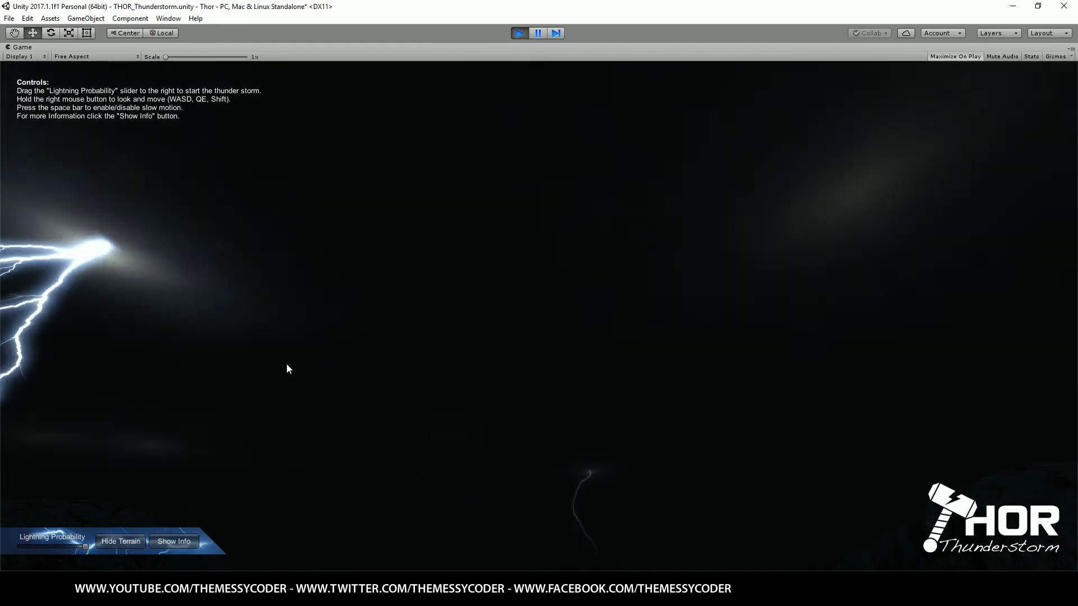
Lower the Lightning Probability slider to calm the storm
mouse_move(85, 546)
mouse_down()
mouse_move(38, 546)
mouse_move(47, 547)
mouse_up()
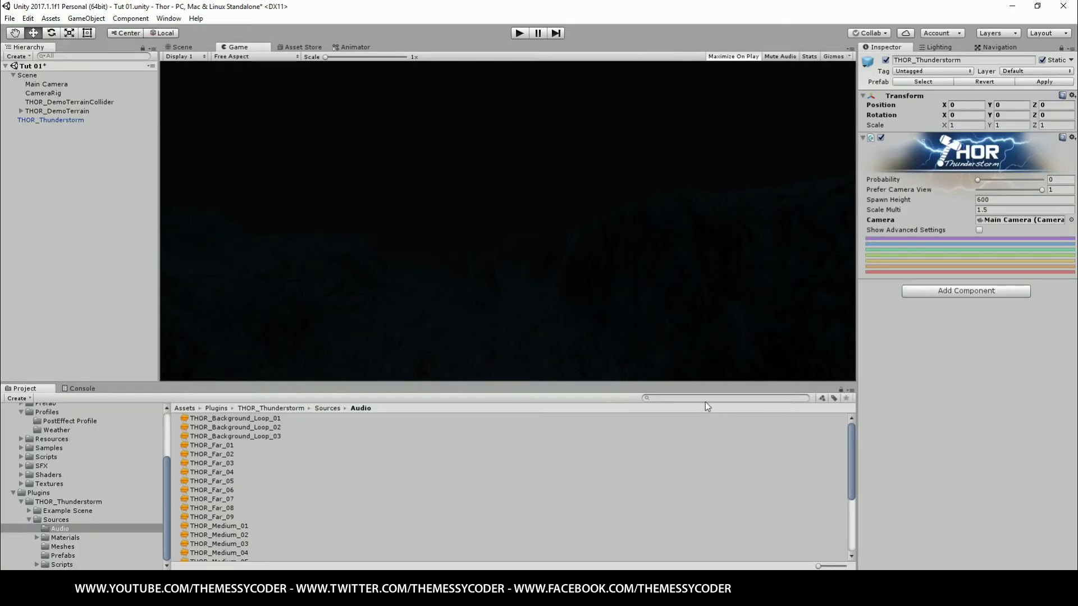
text(enviro)
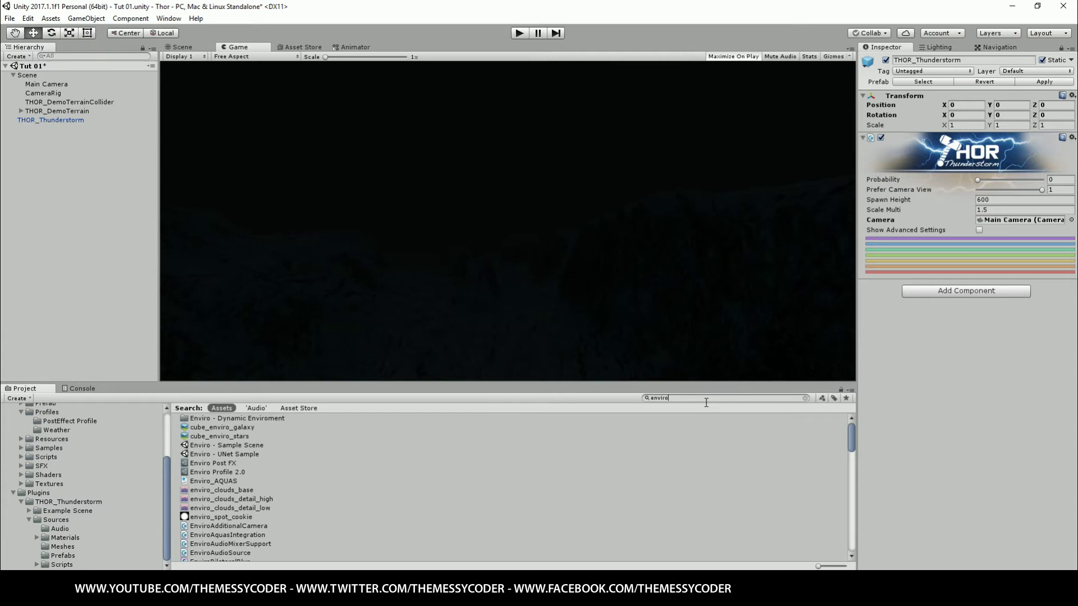
text(light)
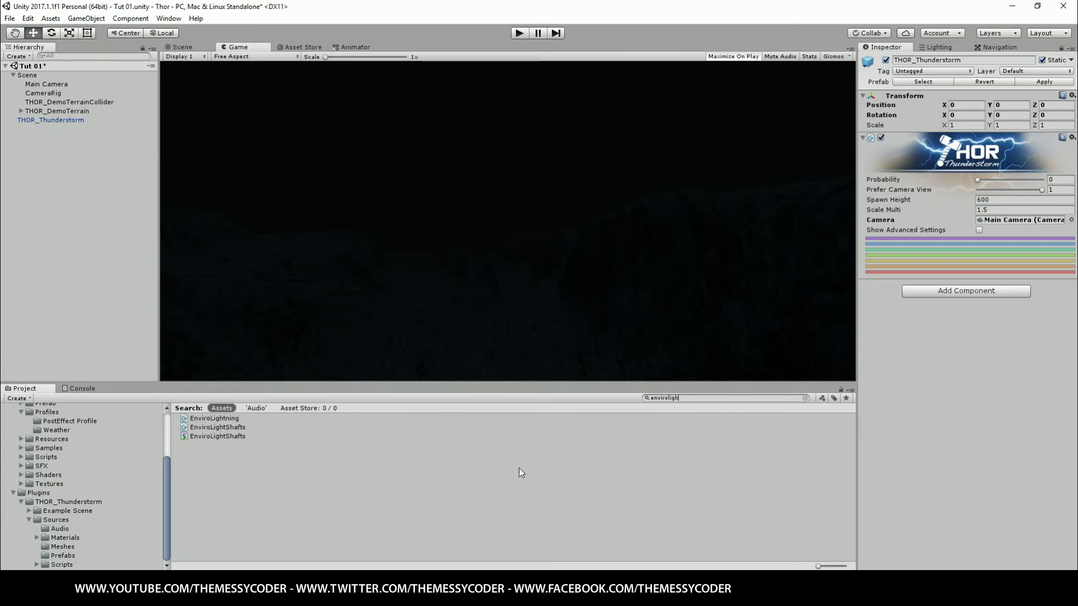
Open the EnviroLightning script from the Project search results
click(227, 417)
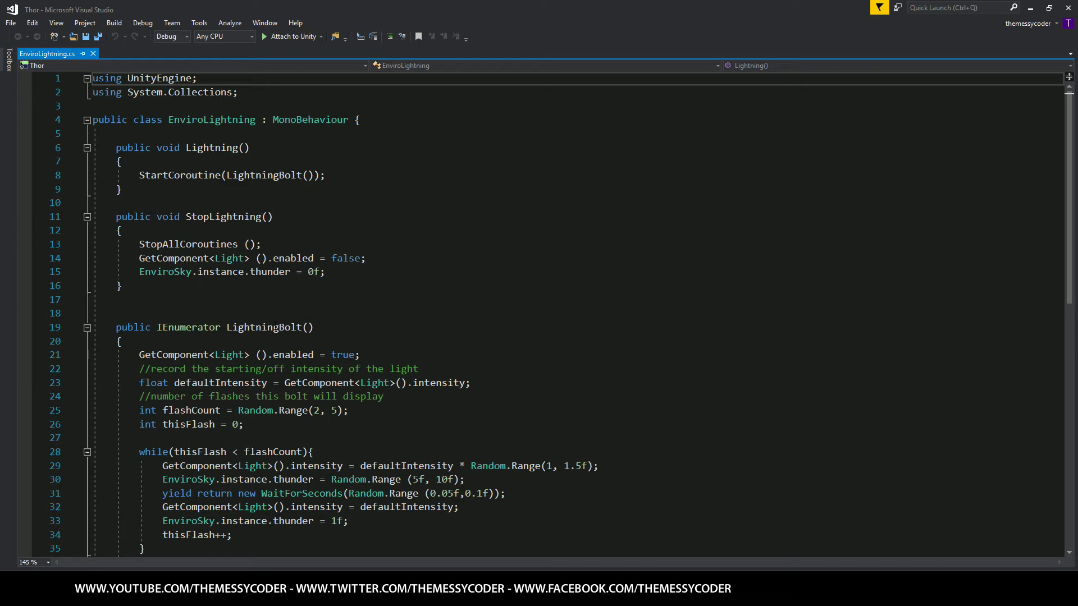
scroll(352, 341, down, 1)
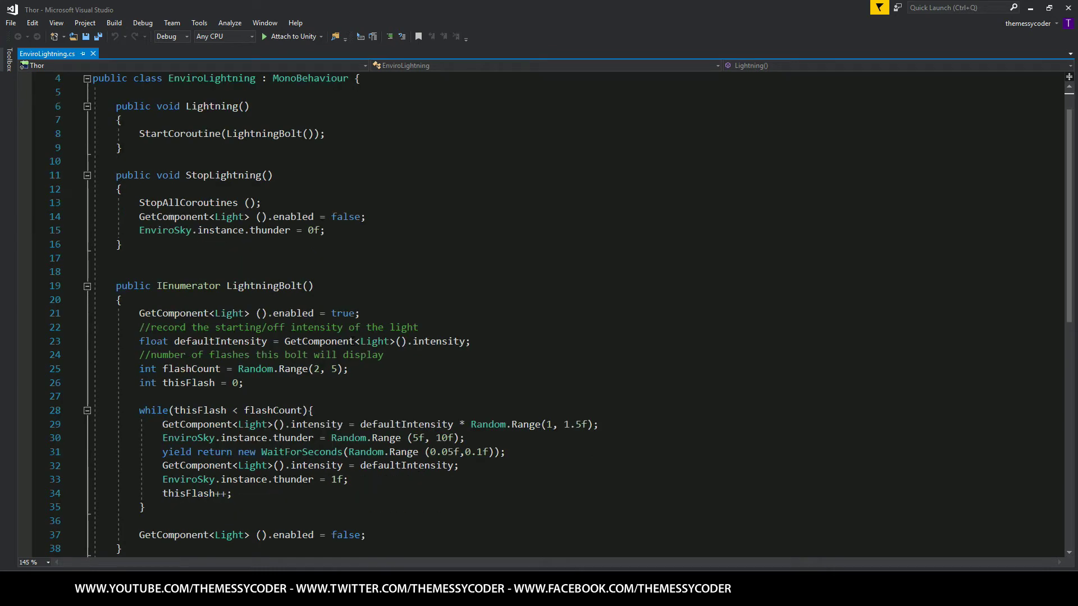
scroll(353, 341, down, 1)
scroll(353, 341, up, 2)
Add a 'using THOR;' directive and a blank line after line 31
click(239, 93)
text(using System.Collections;)
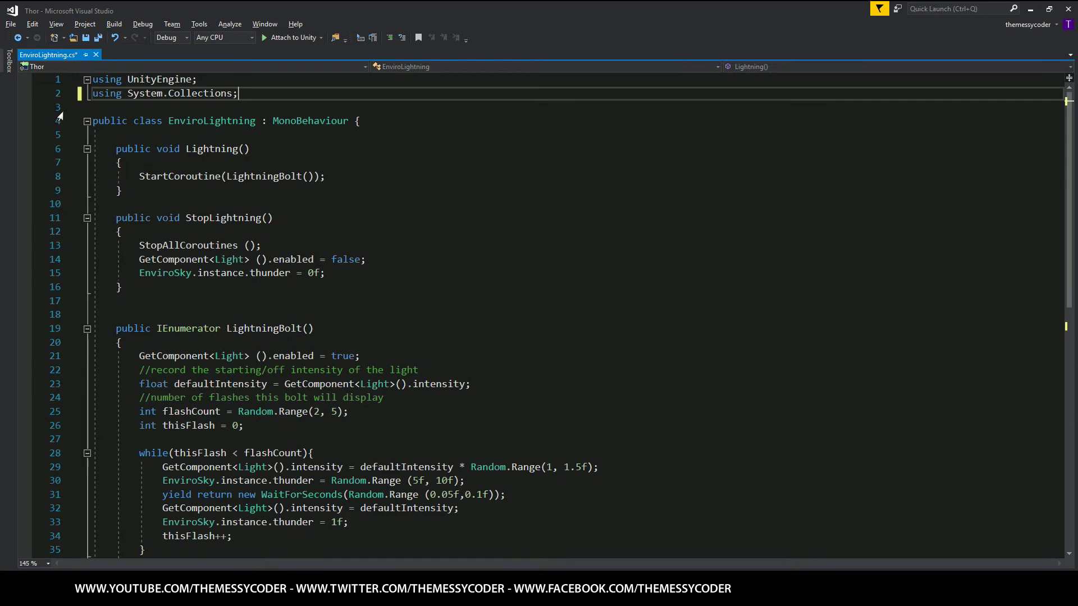
key(Return)
text(using )
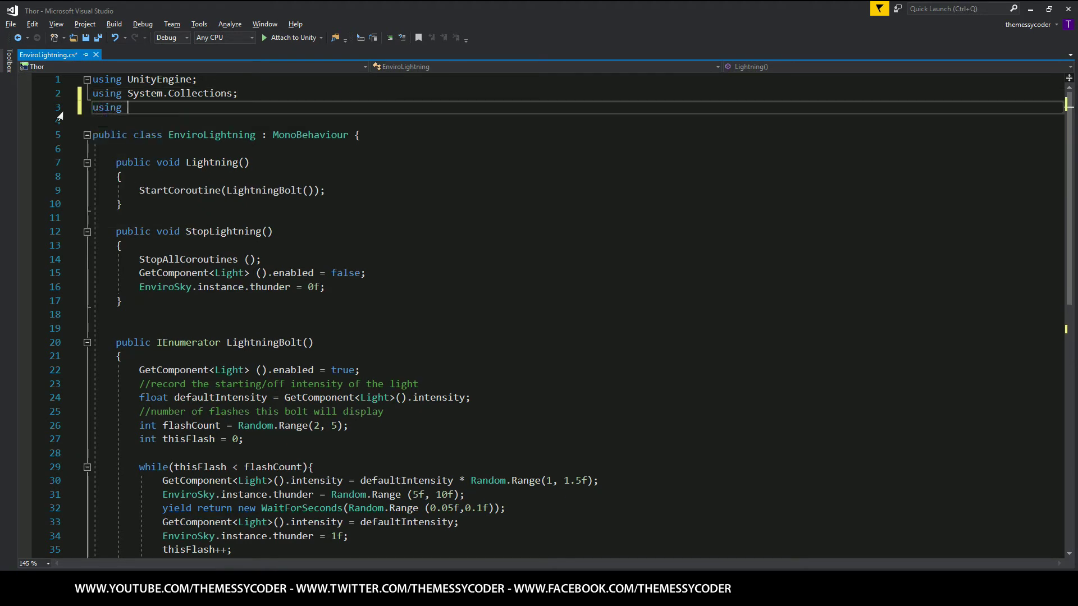
text(THOR;)
scroll(59, 118, down, 1)
scroll(184, 180, down, 2)
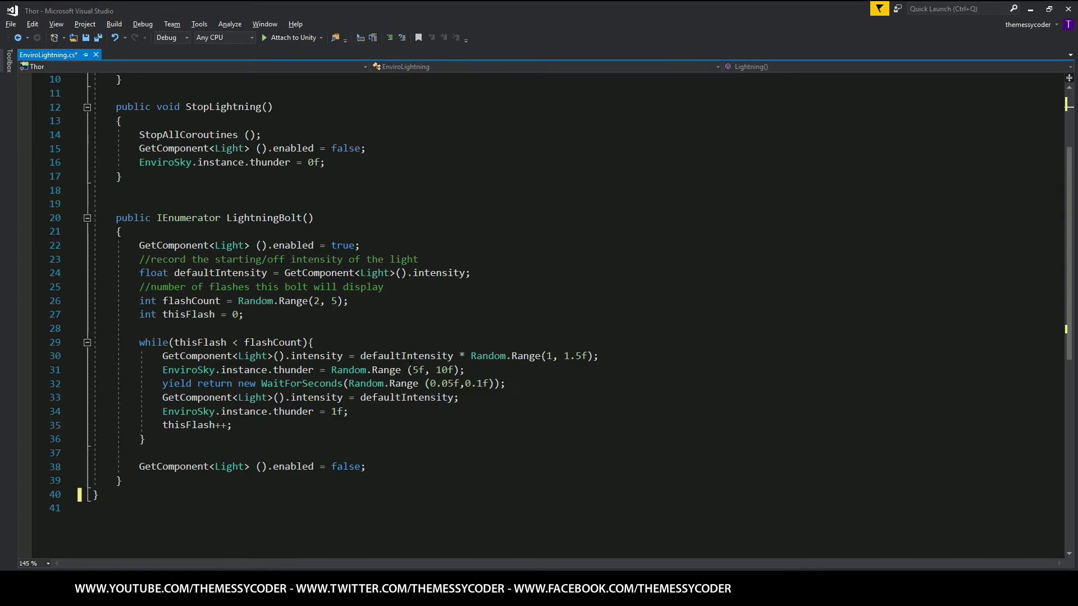
click(470, 369)
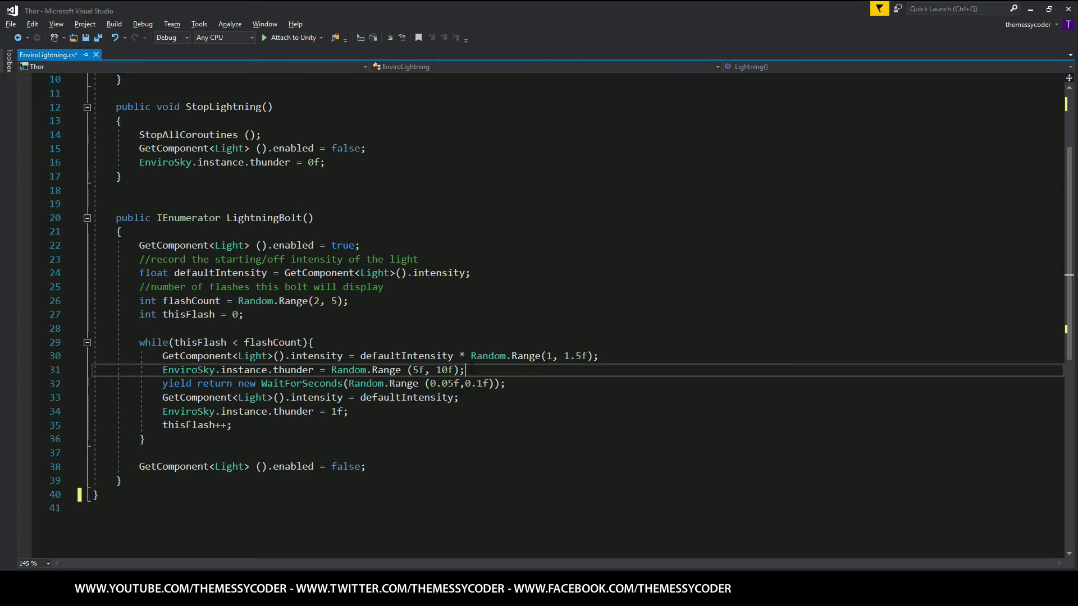
key(Return)
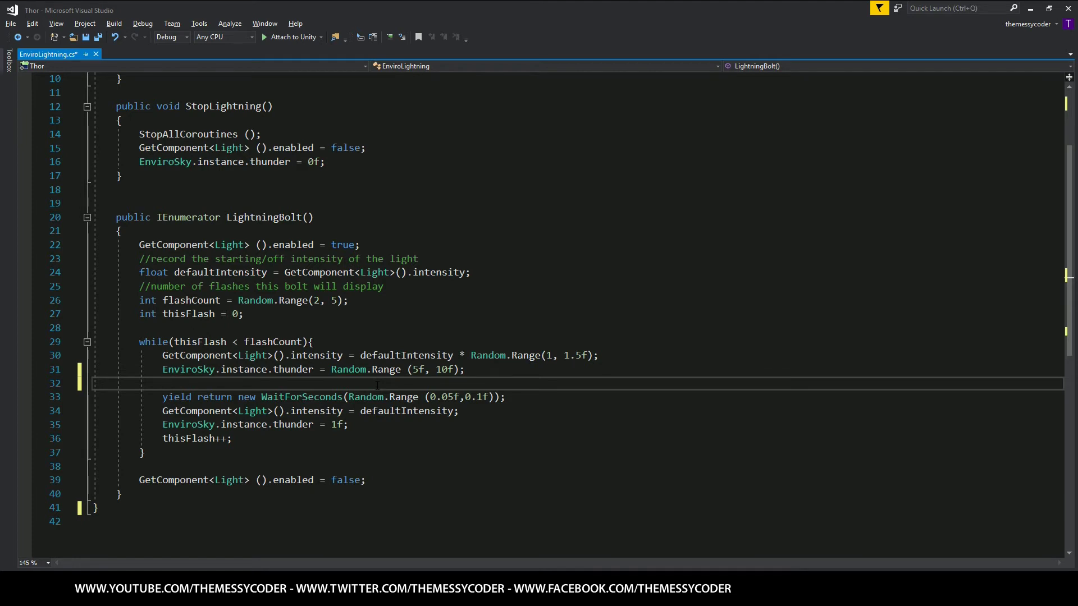
text(THO)
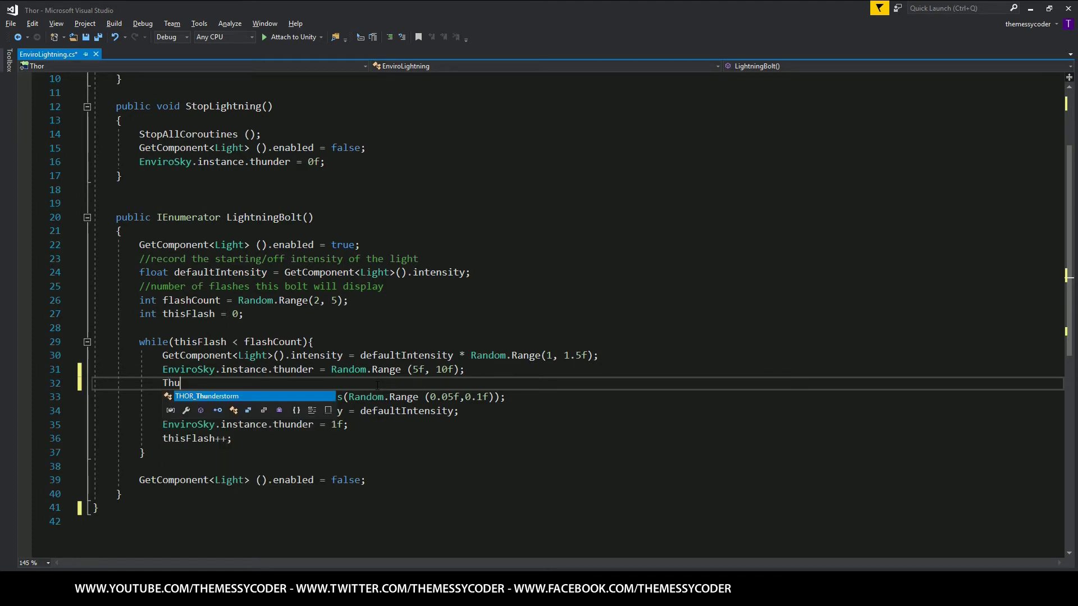
Write the THOR_Thunderstorm.SetProbability call on line 32, correcting typos along the way
key(Tab)
text(.)
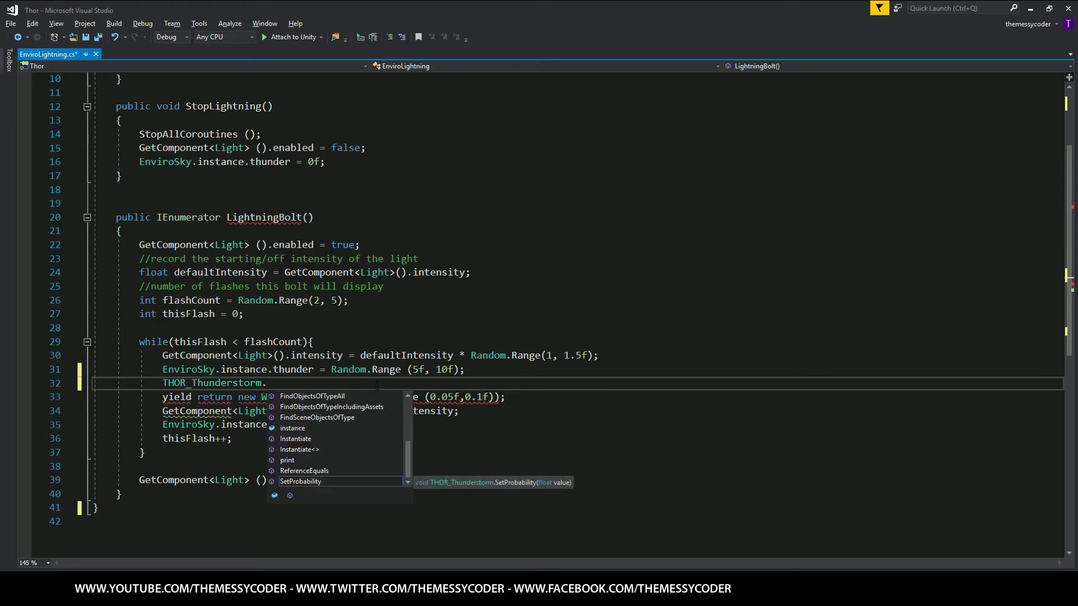
text(se)
key(Tab)
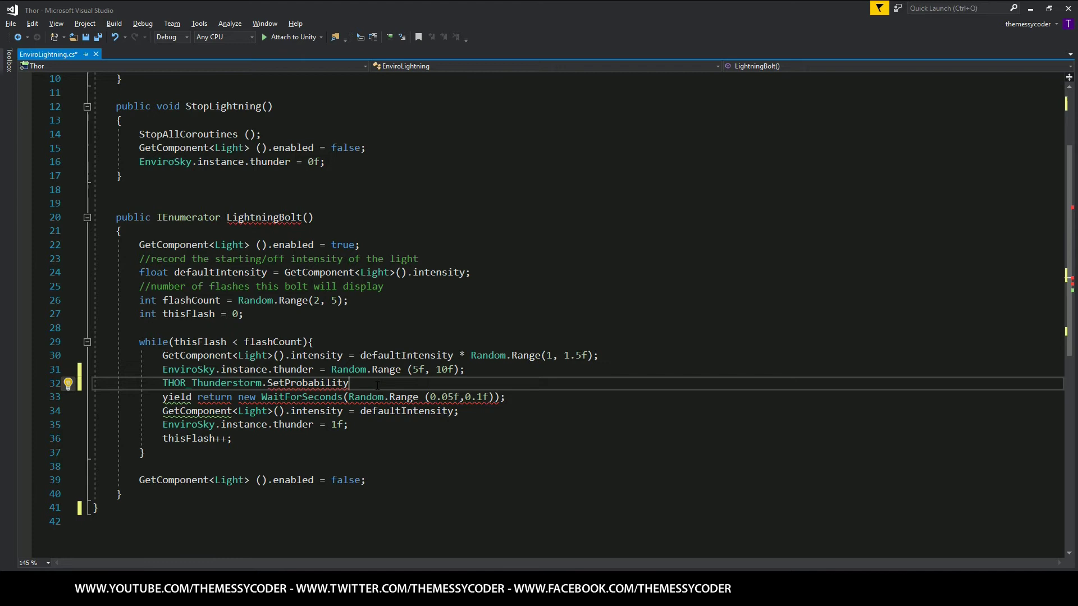
text(();)
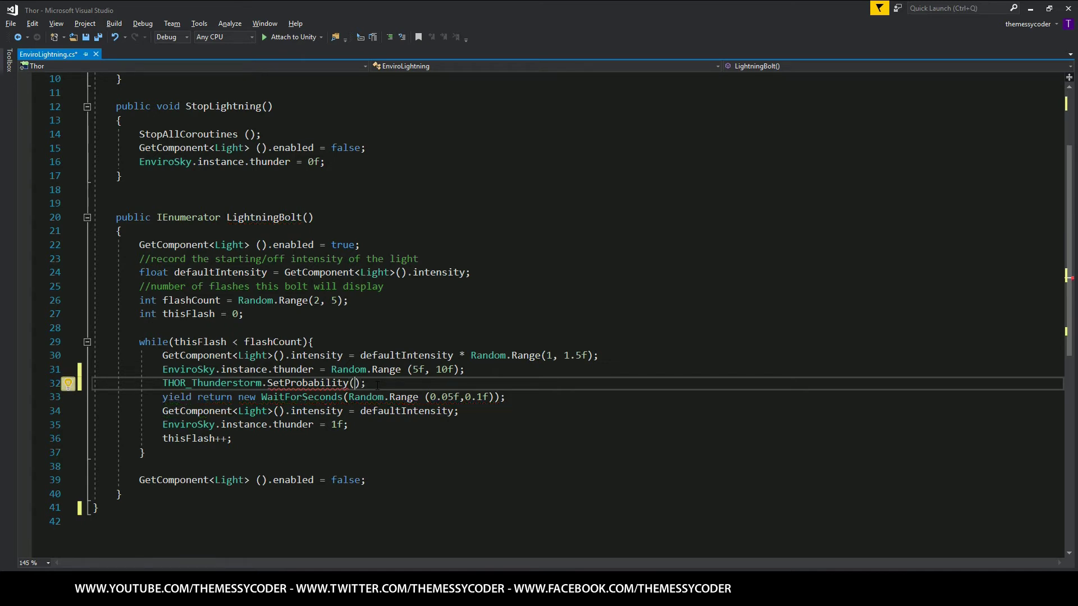
key(Left)
key(Left)
text(Env)
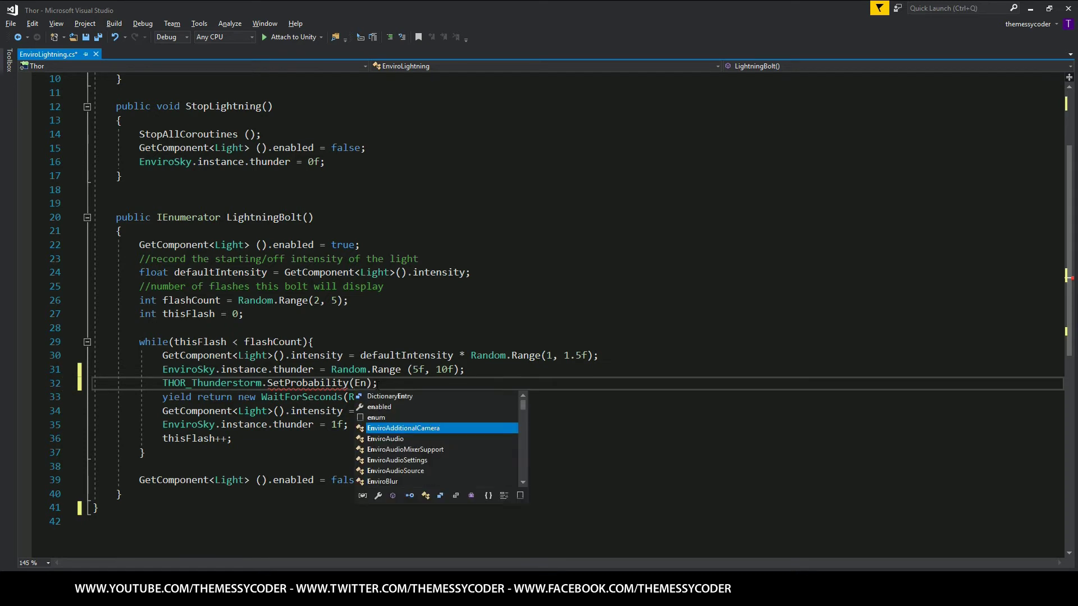
text(ir)
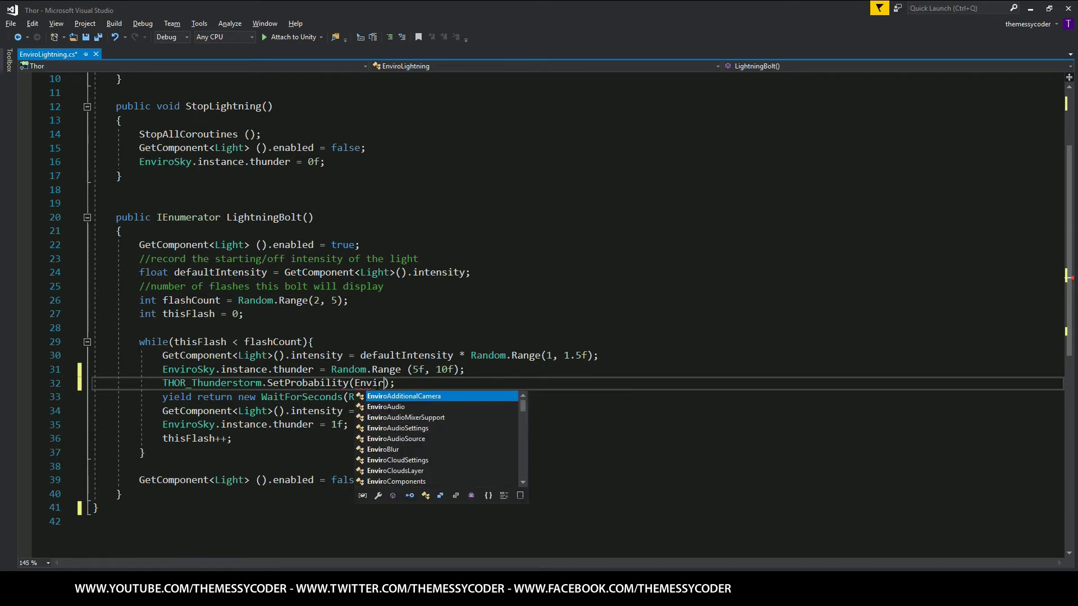
text(oSky)
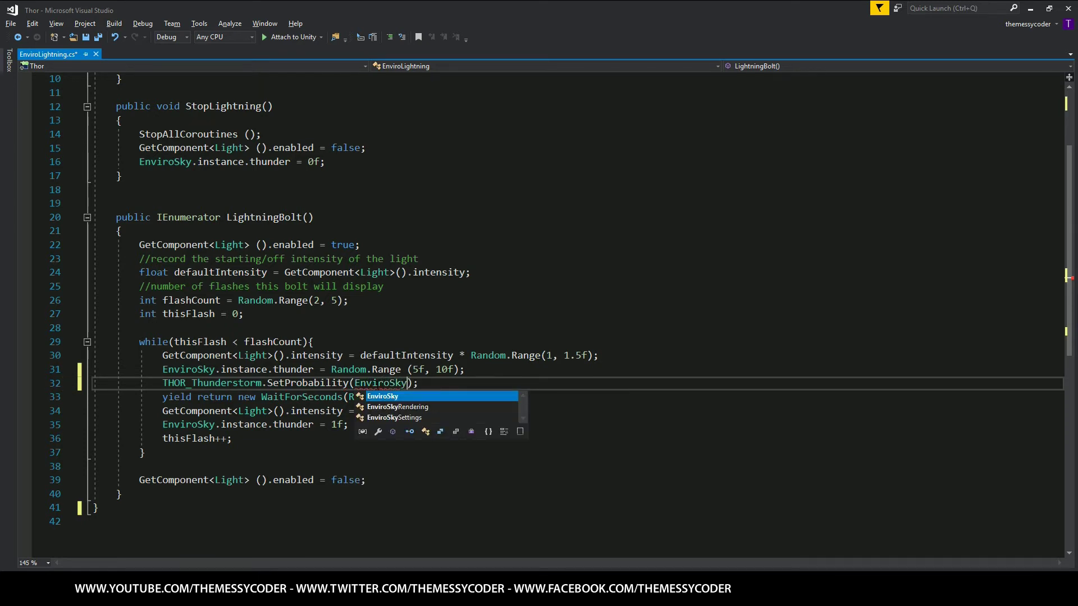
text(.instace)
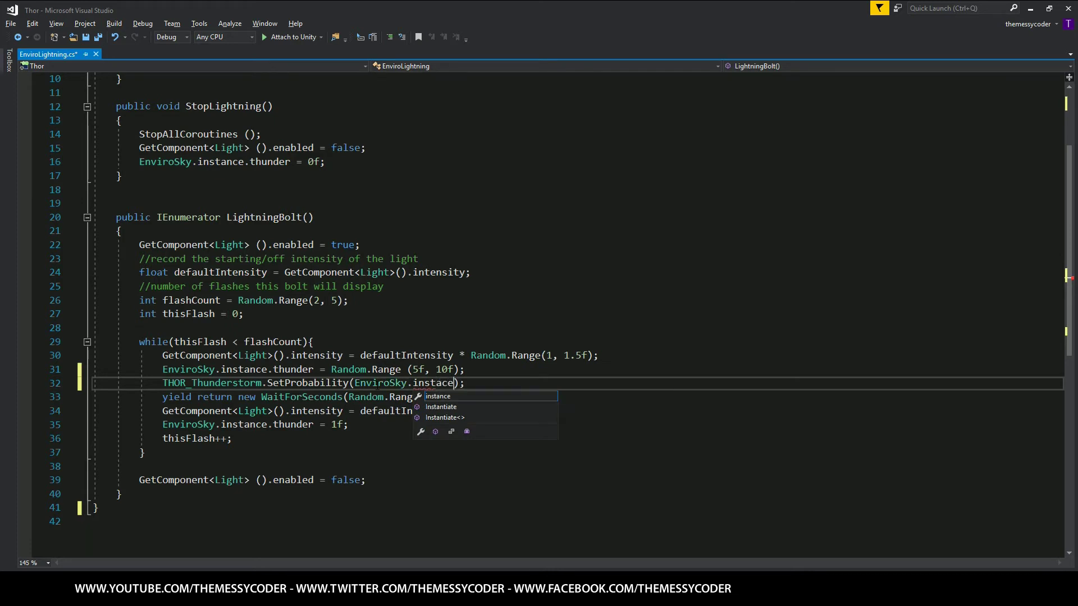
text(.)
key(BackSpace)
key(BackSpace)
key(BackSpace)
key(BackSpace)
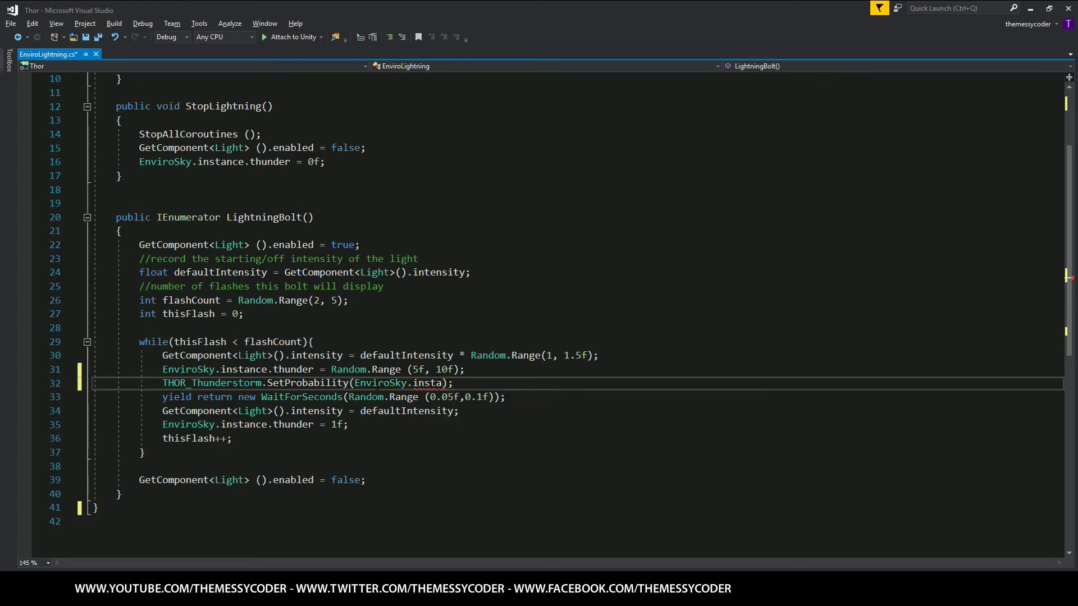
text(ance.thund)
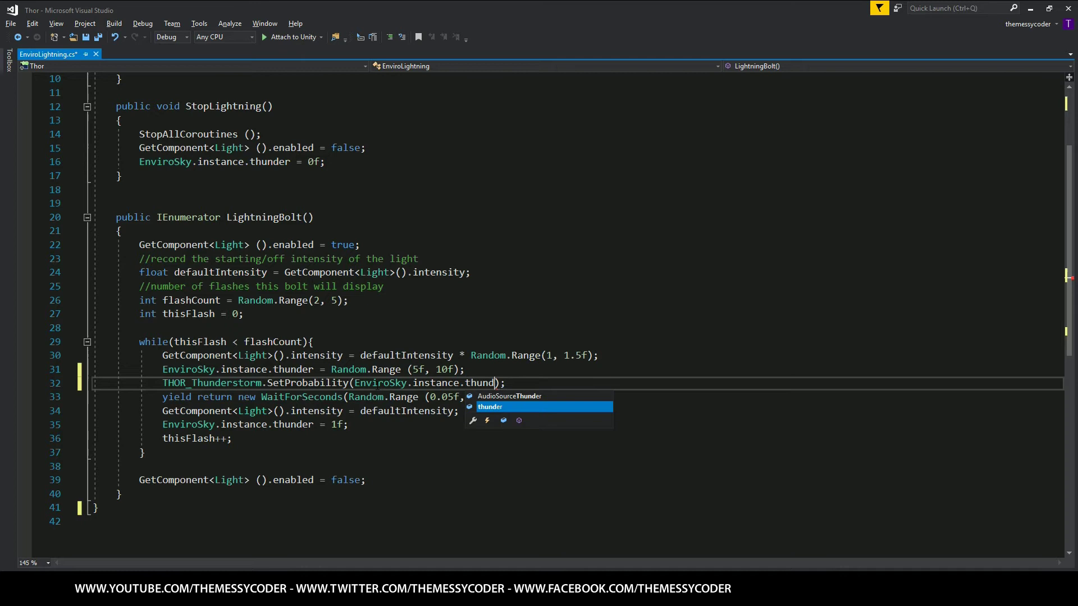
text(er/)
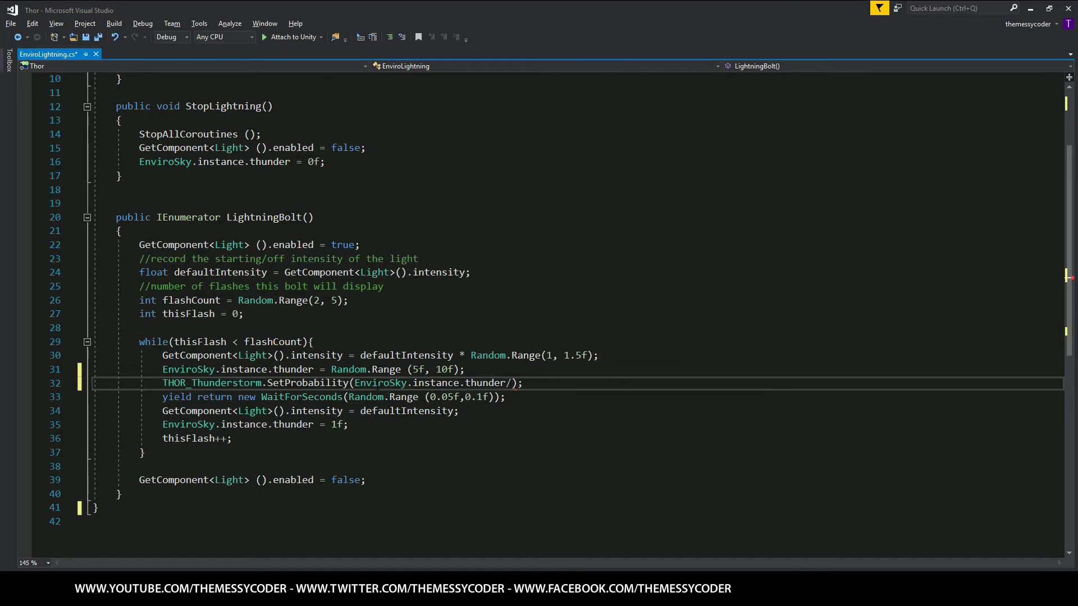
text(10f)
click(413, 369)
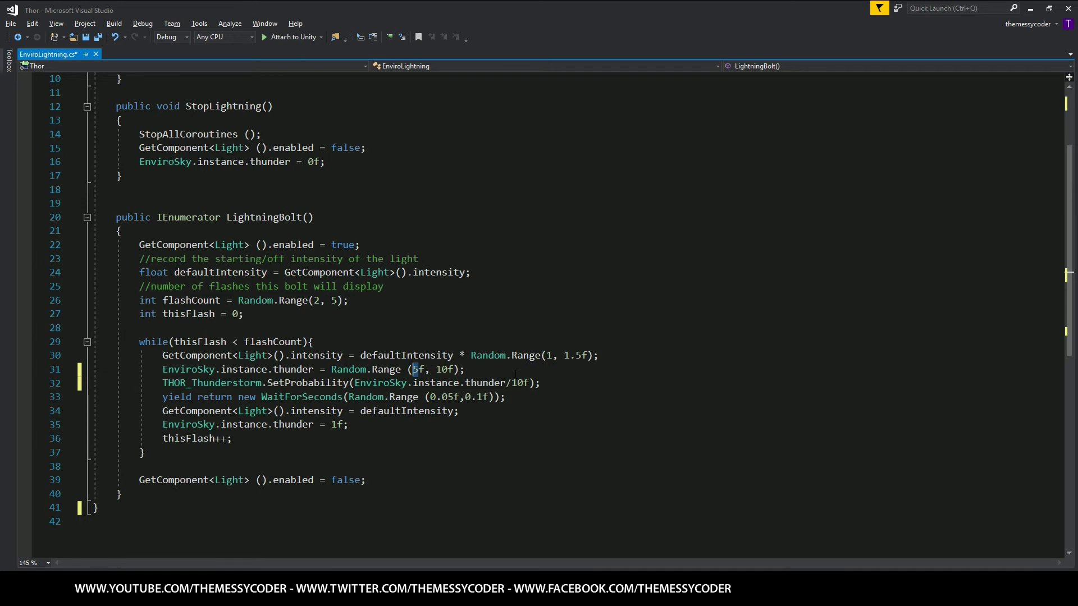
text(1)
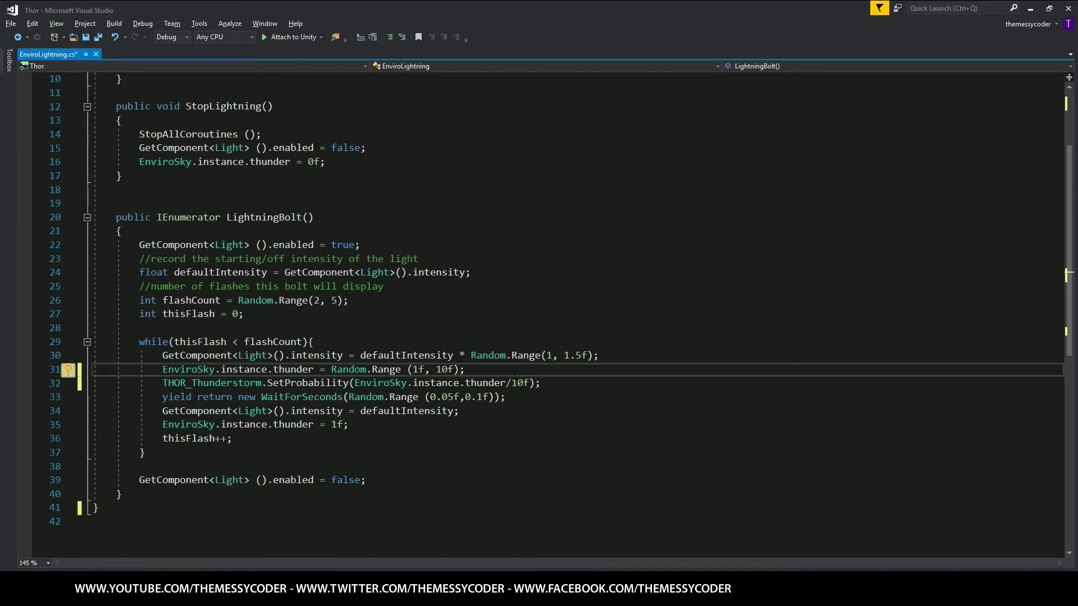
key(BackSpace)
text(5)
click(558, 389)
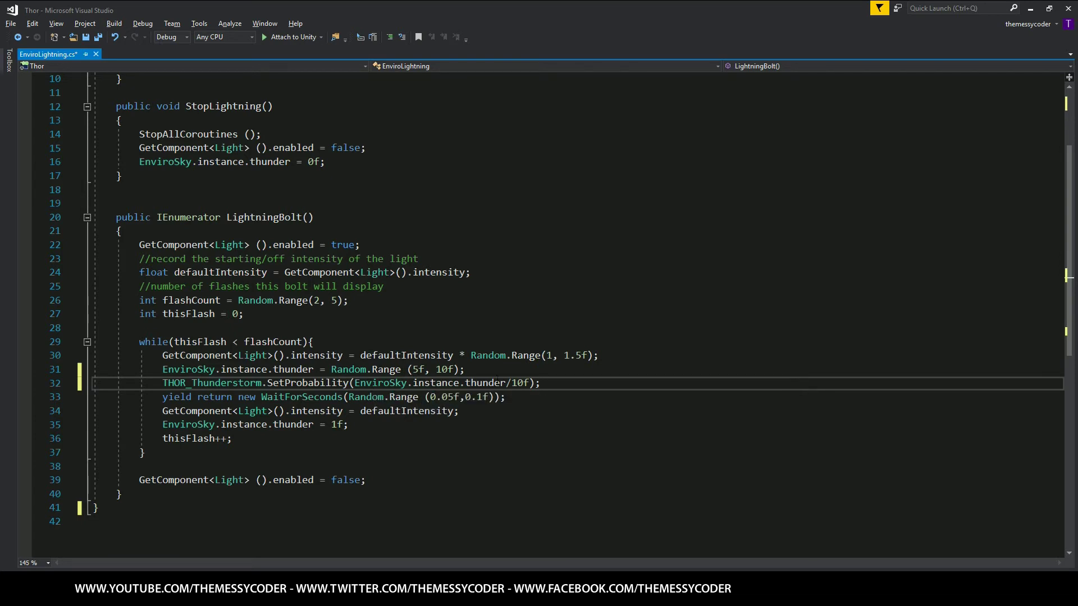
Pass EnviroSky.instance.thunder / 10f and add the '//setting thor thunderstorm' comment above
drag(529, 383, 355, 383)
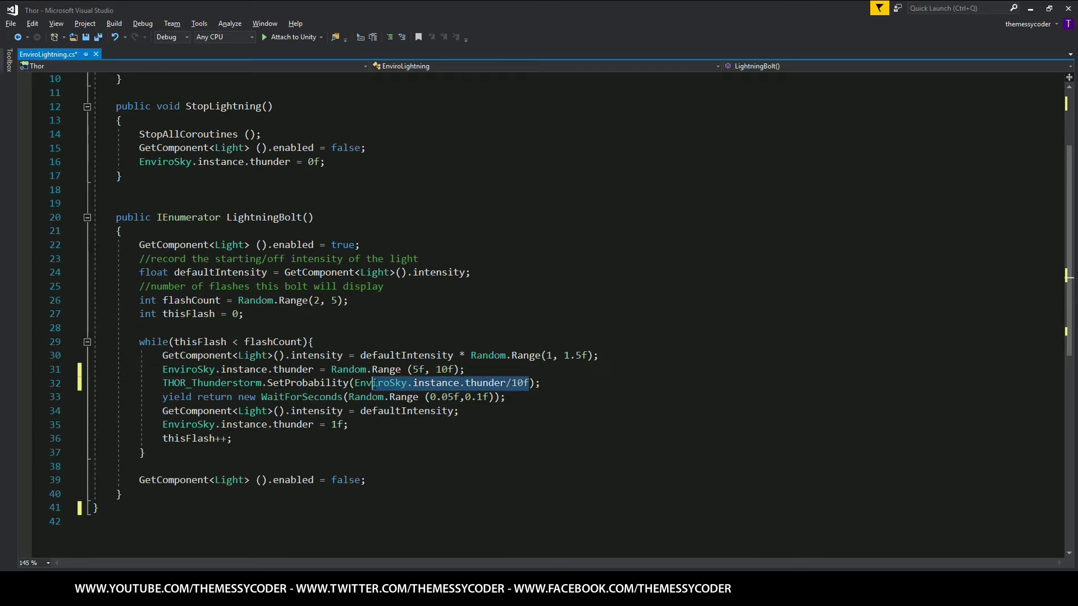
key(BackSpace)
text(Rand)
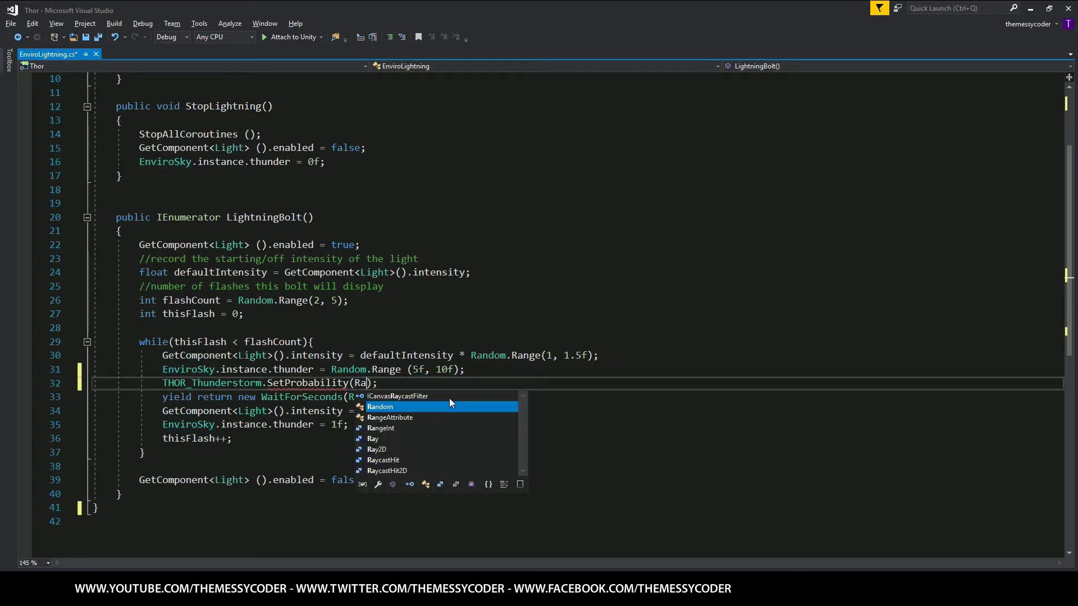
text(om.Rang)
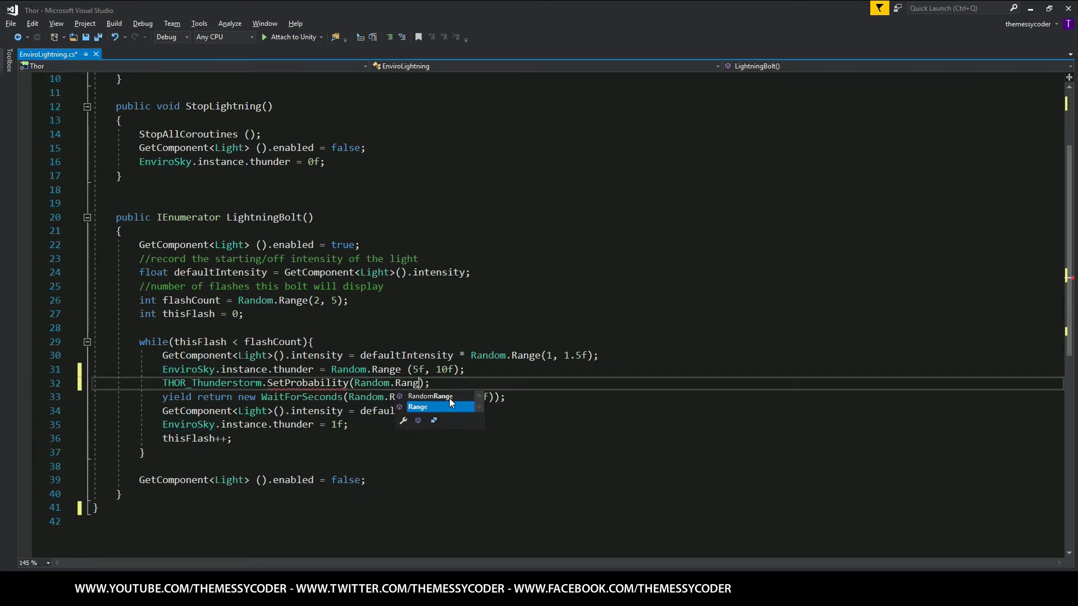
text(e(01)
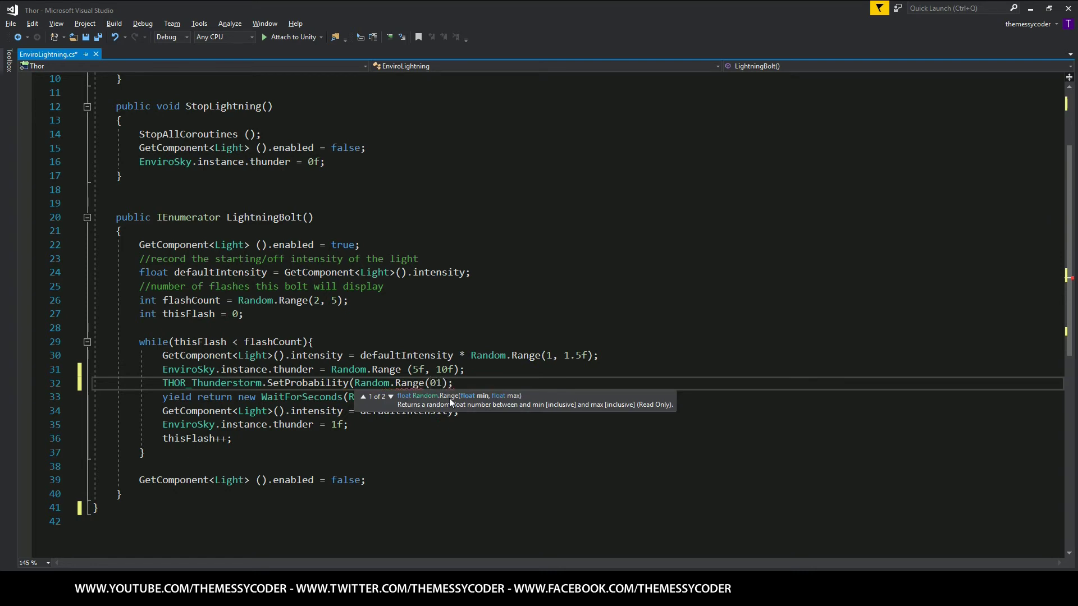
text(.)
key(BackSpace)
key(BackSpace)
text(.1)
text(f, 1)
text(f)
key(Right)
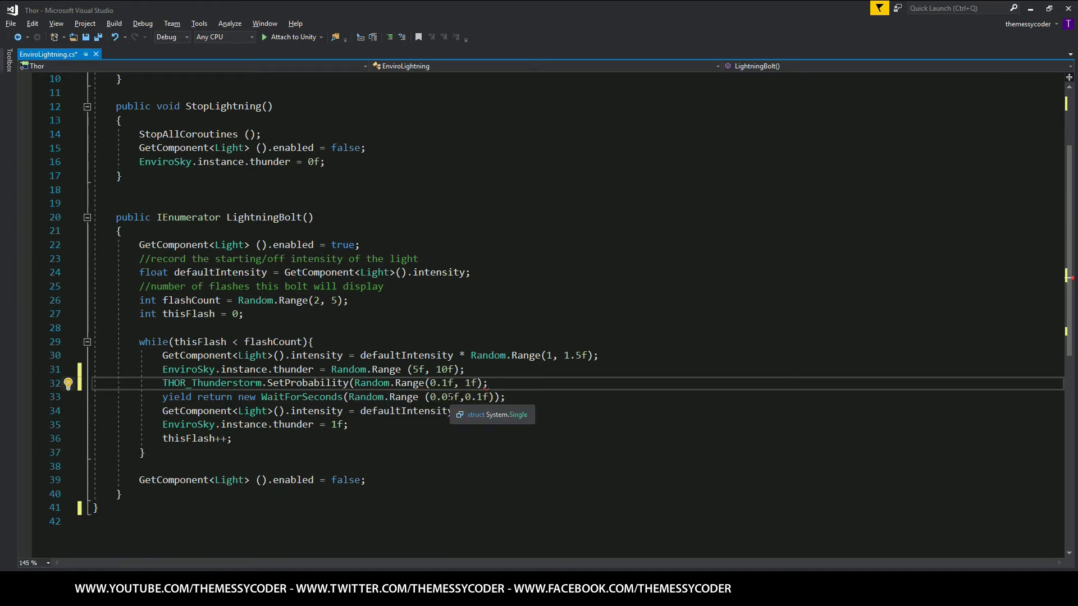
key(Right)
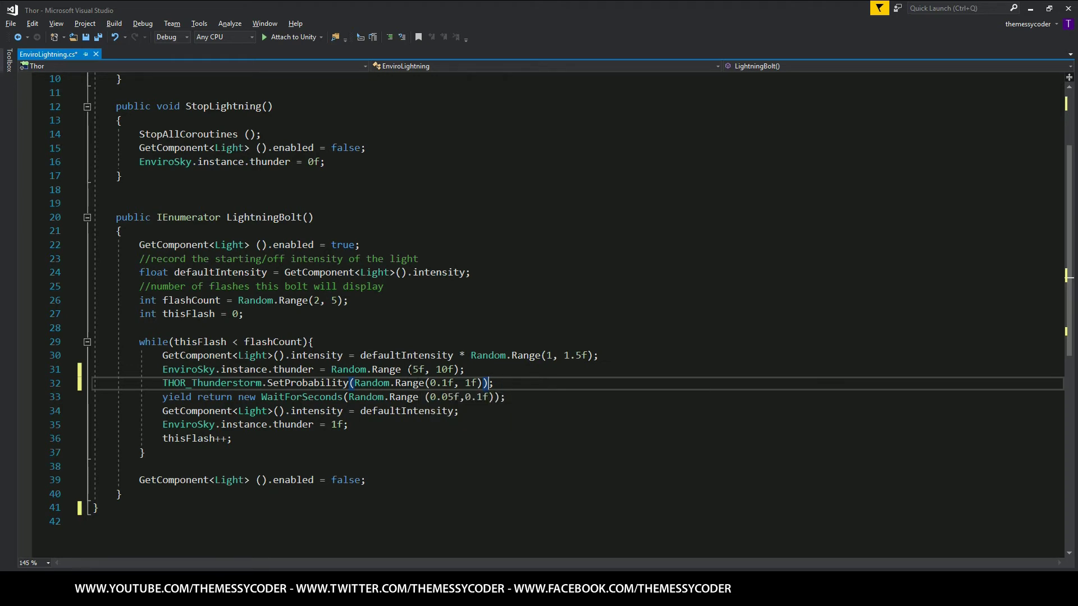
click(353, 383)
drag(353, 383, 482, 384)
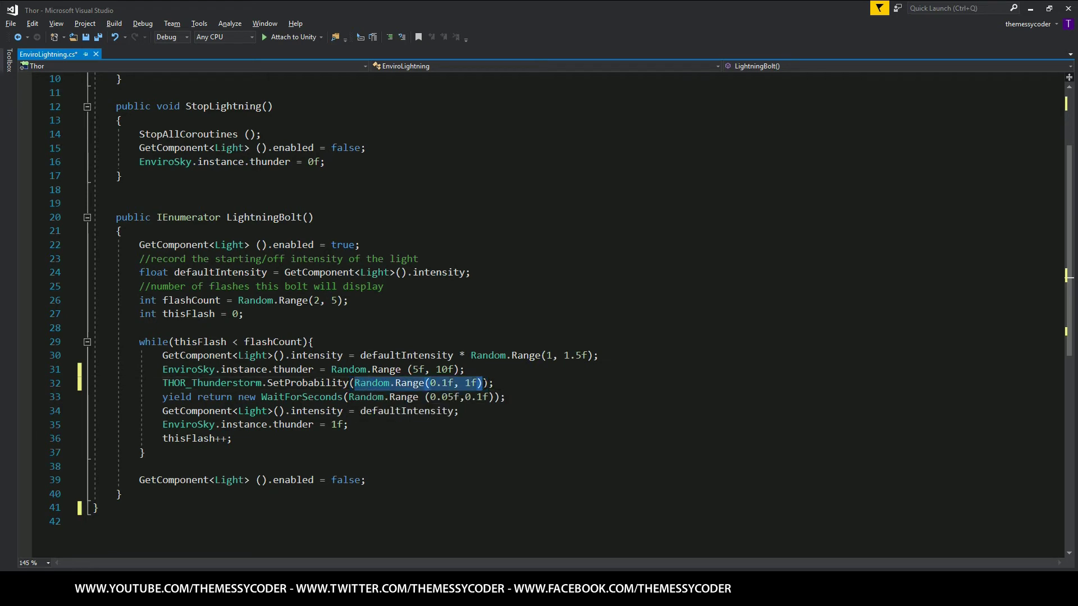
text(EnviroSky.instance.thunder / 10f)
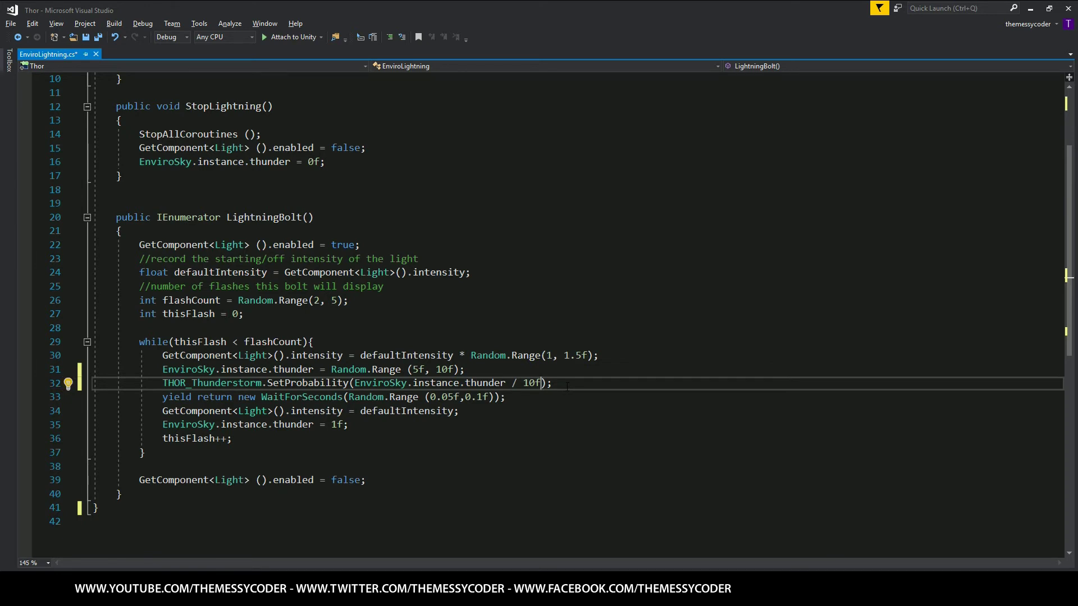
key(ctrl+Return)
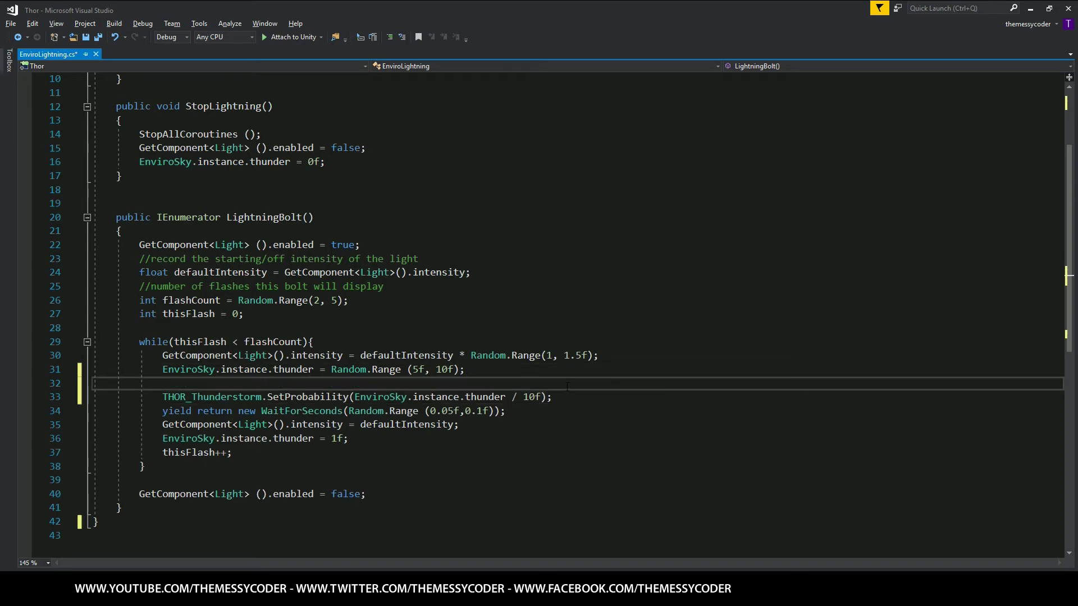
text(//set)
text(ng thor thuns)
key(BackSpace)
text(derstorm)
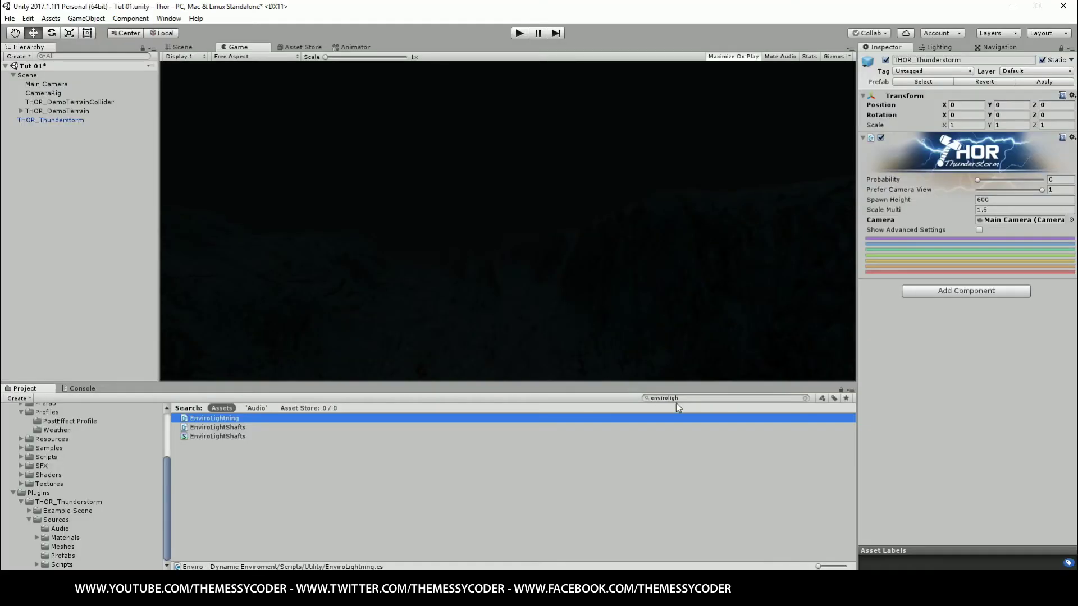
Search the Project panel for 'envirosky' and open the EnviroSky script in Visual Studio
key(BackSpace)
key(BackSpace)
key(BackSpace)
key(BackSpace)
key(BackSpace)
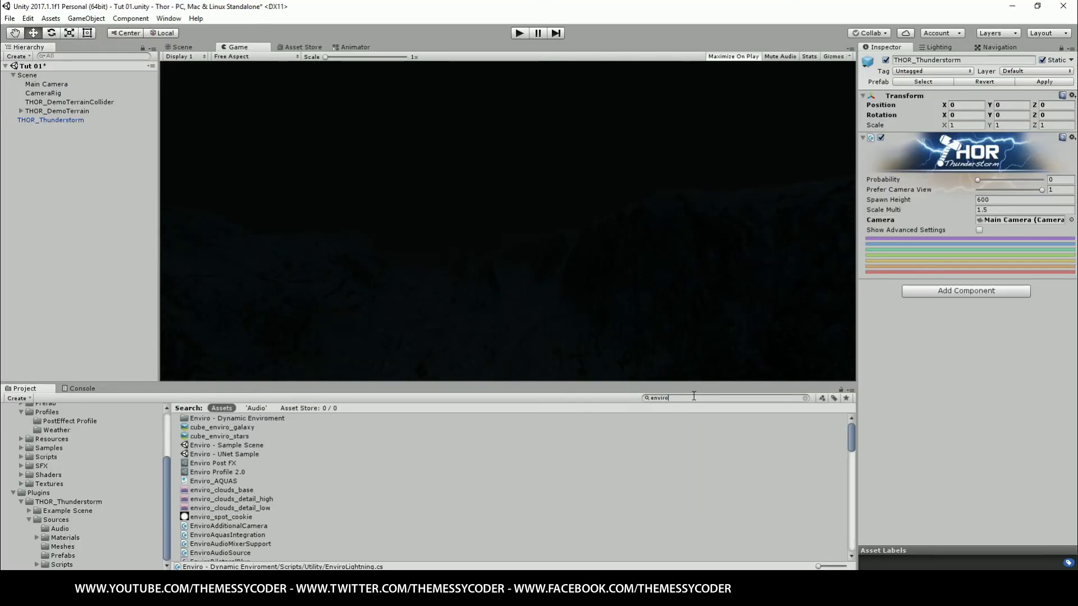
text(sky)
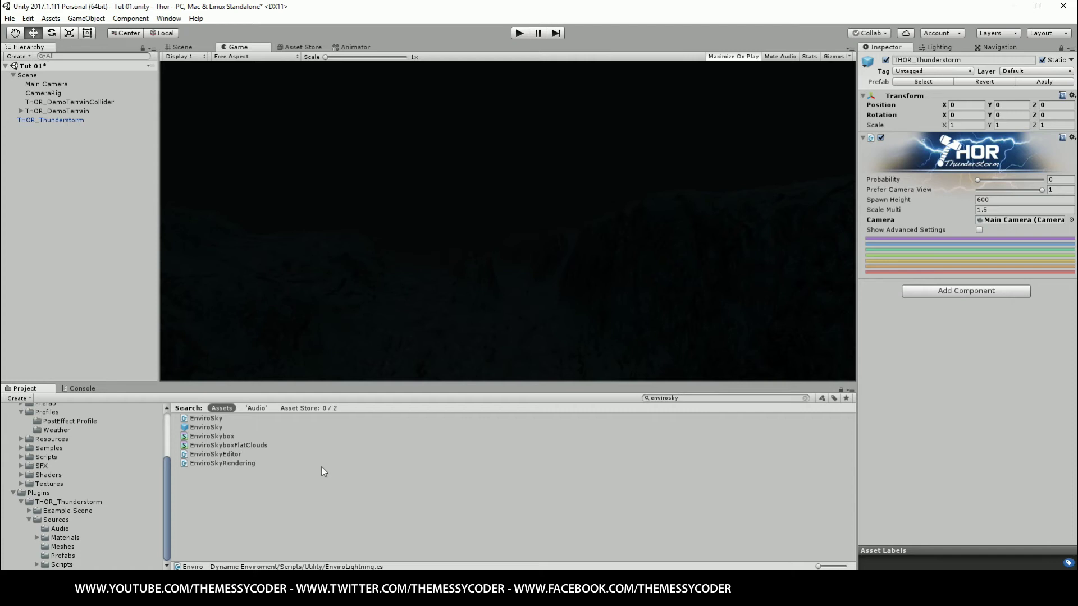
double_click(207, 418)
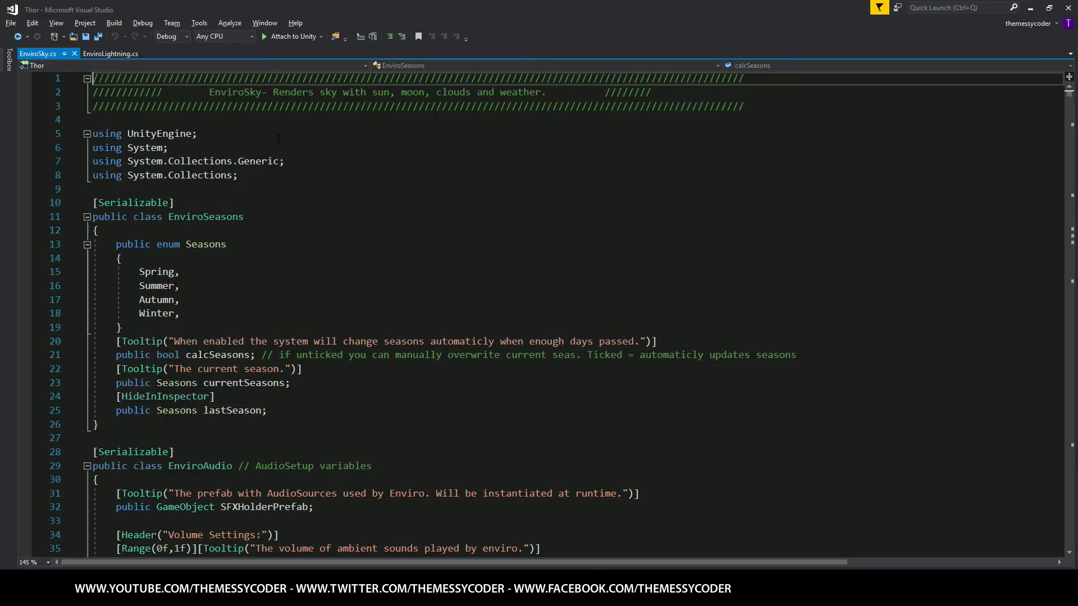
Find NotifyWeatherChanged and wrap its OnWeatherChanged(type) call in braces
key(ctrl+f)
text(notify)
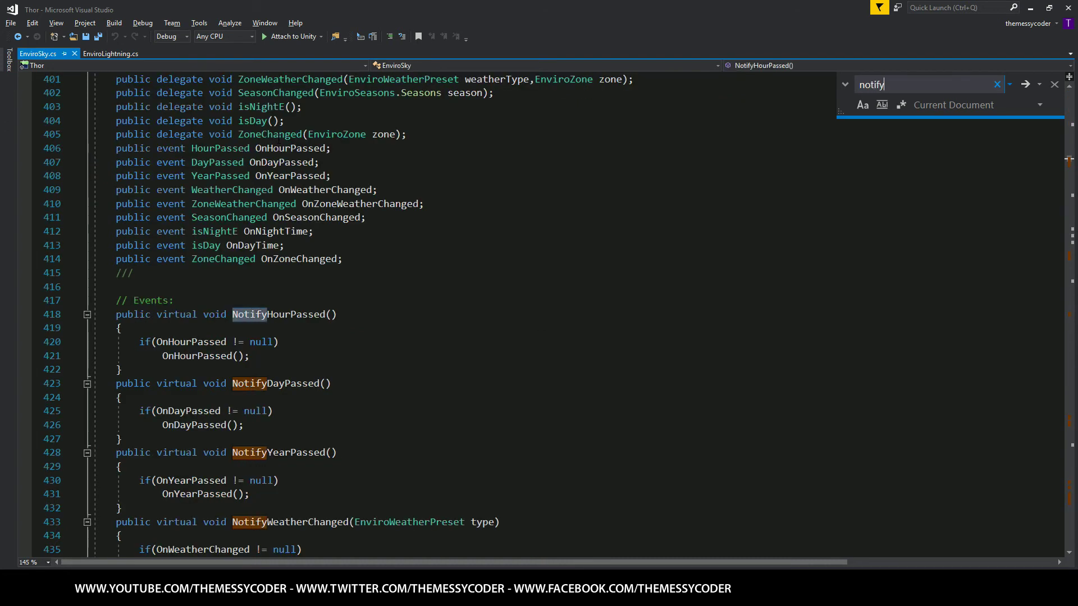
text(wea)
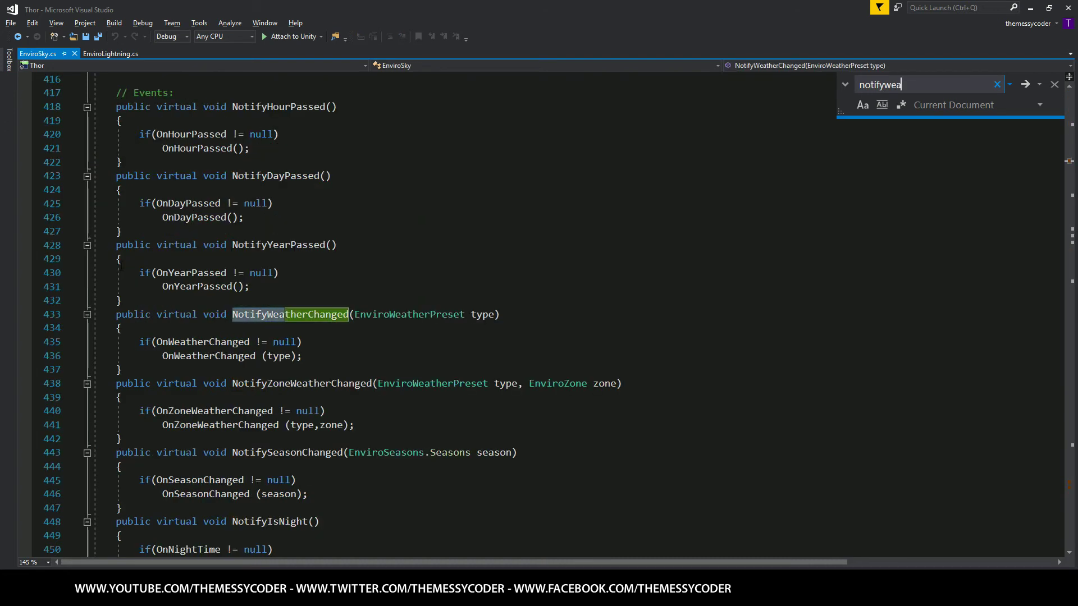
click(320, 355)
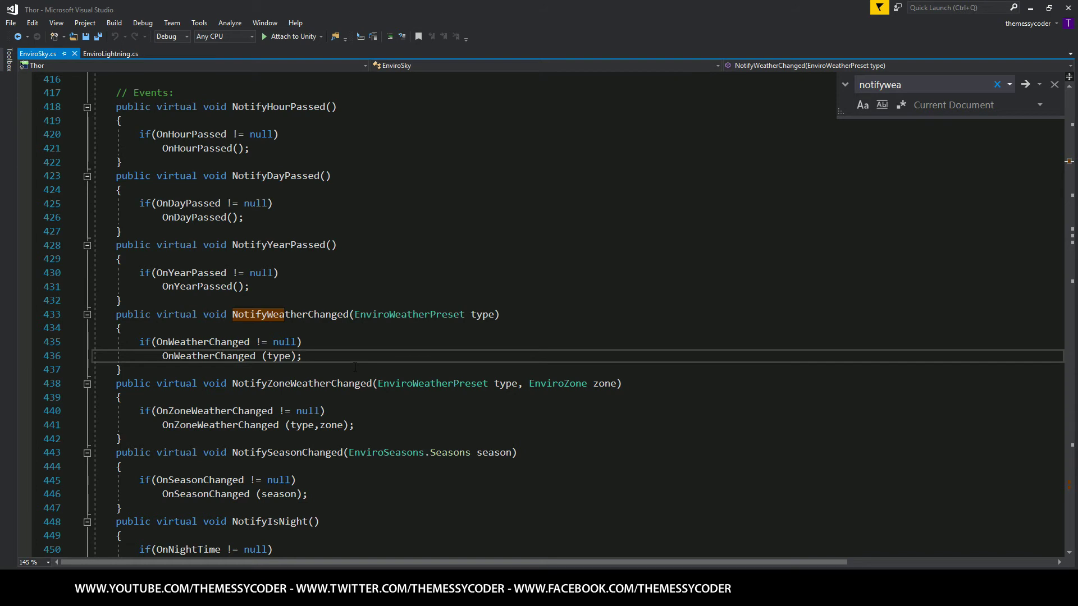
key(Return)
key(Up)
key(Up)
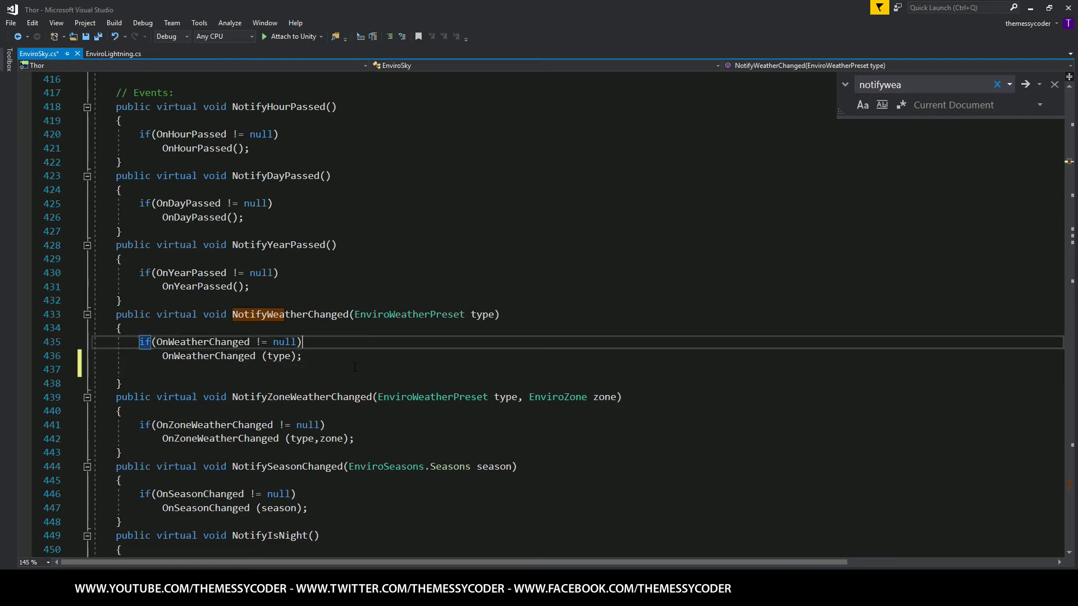
key(End)
text({)
key(Return)
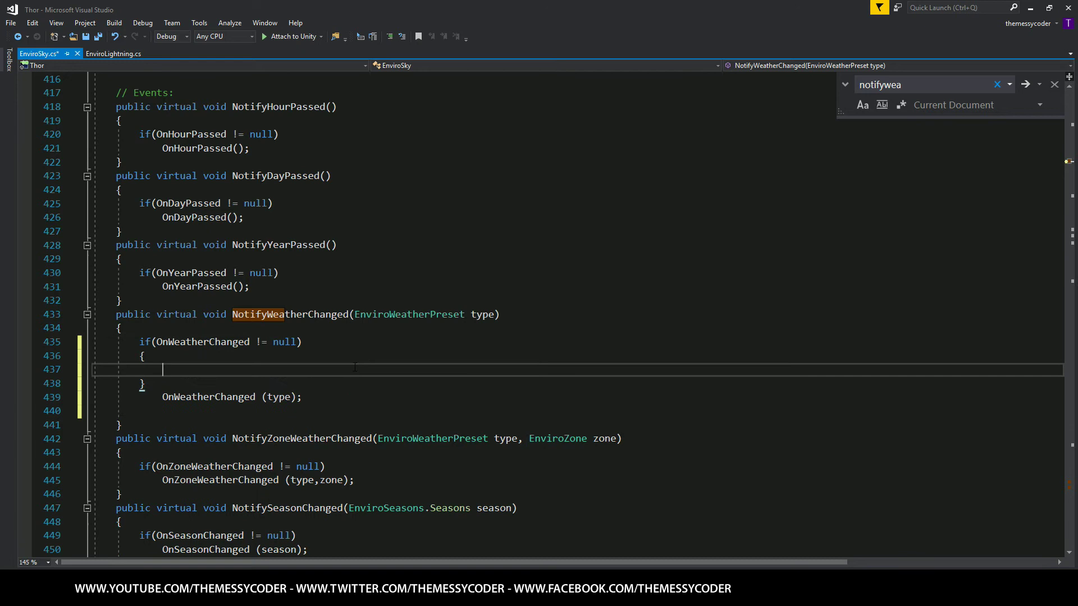
key(Down)
key(BackSpace)
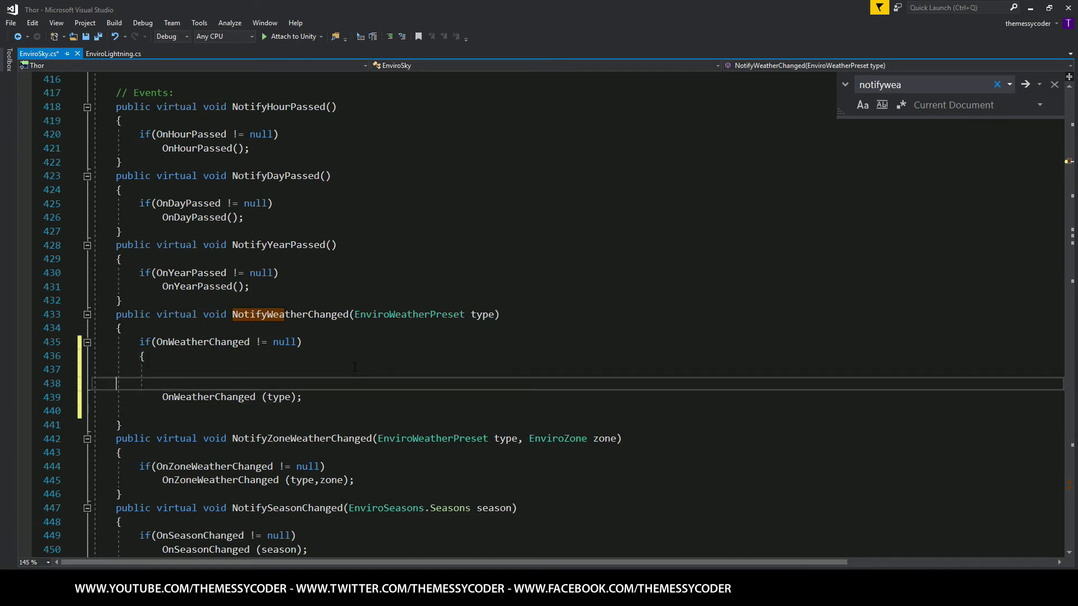
Tidy the blank lines inside the braced if block, leaving an empty line inside
key(BackSpace)
key(BackSpace)
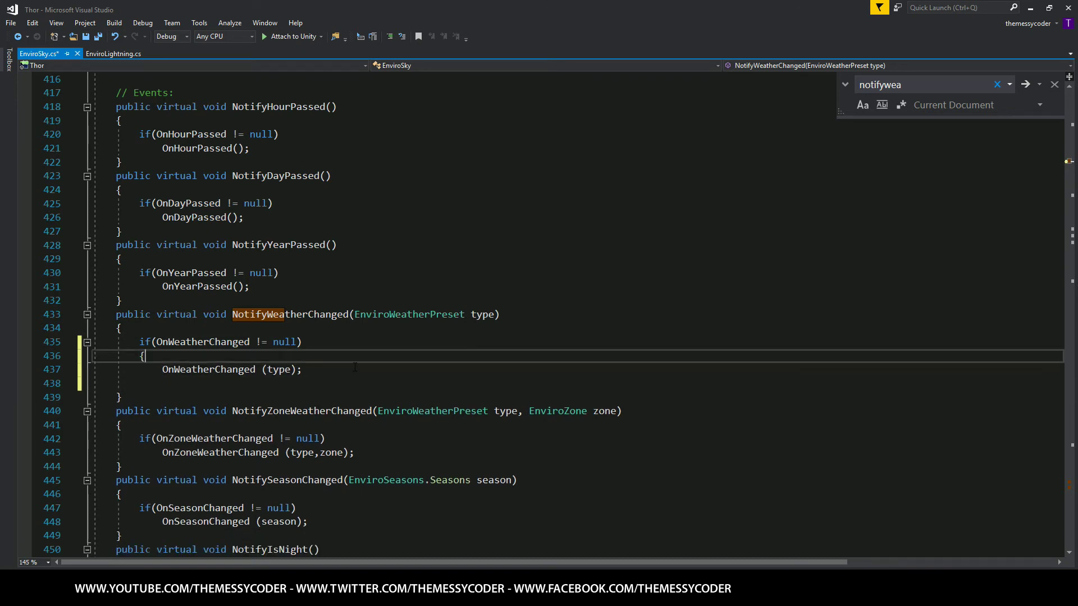
key(Down)
key(End)
key(Return)
text(})
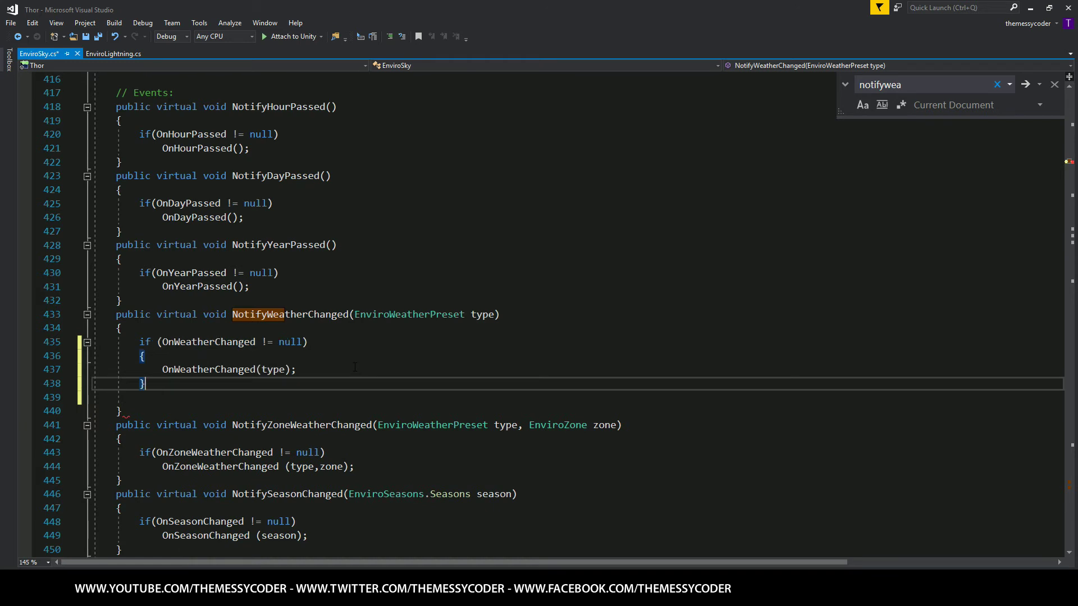
key(Up)
key(End)
key(Return)
key(Down)
key(Down)
key(BackSpace)
key(Up)
text(/)
text(/turn off tHor)
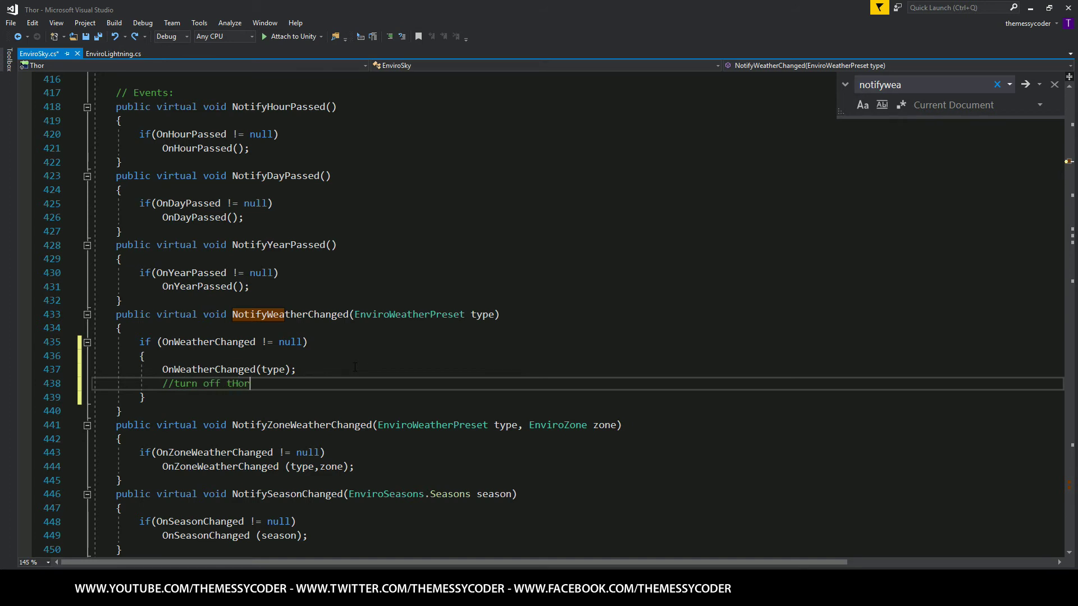
Write the '//turn off Thor' comment with a fresh line below it
key(BackSpace)
key(BackSpace)
key(BackSpace)
text(Thor)
key(Return)
key(ctrl+space)
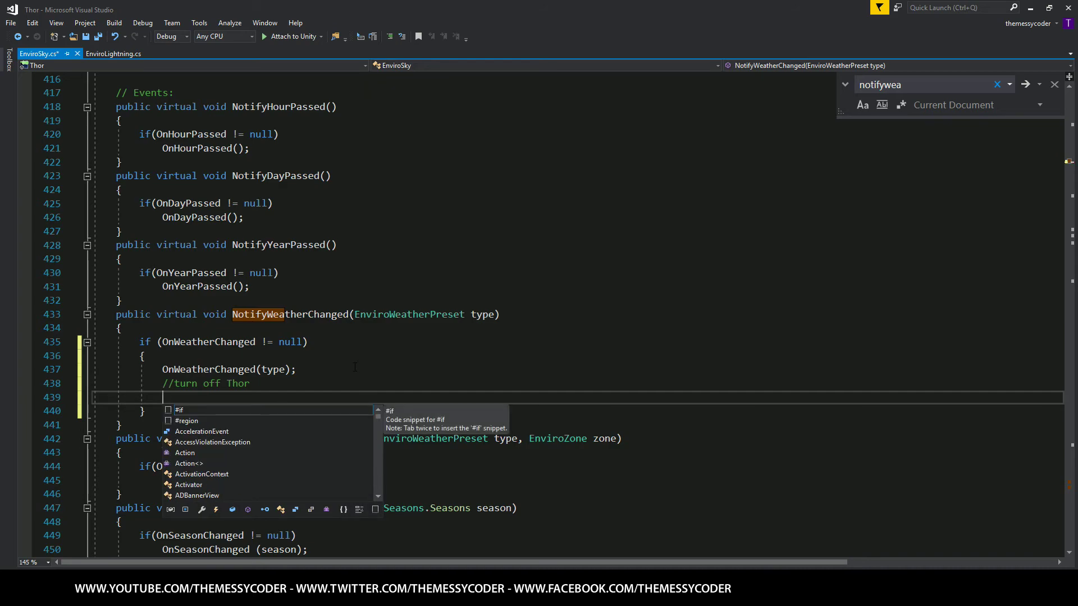
key(Escape)
scroll(354, 367, up, 13)
scroll(355, 367, up, 11)
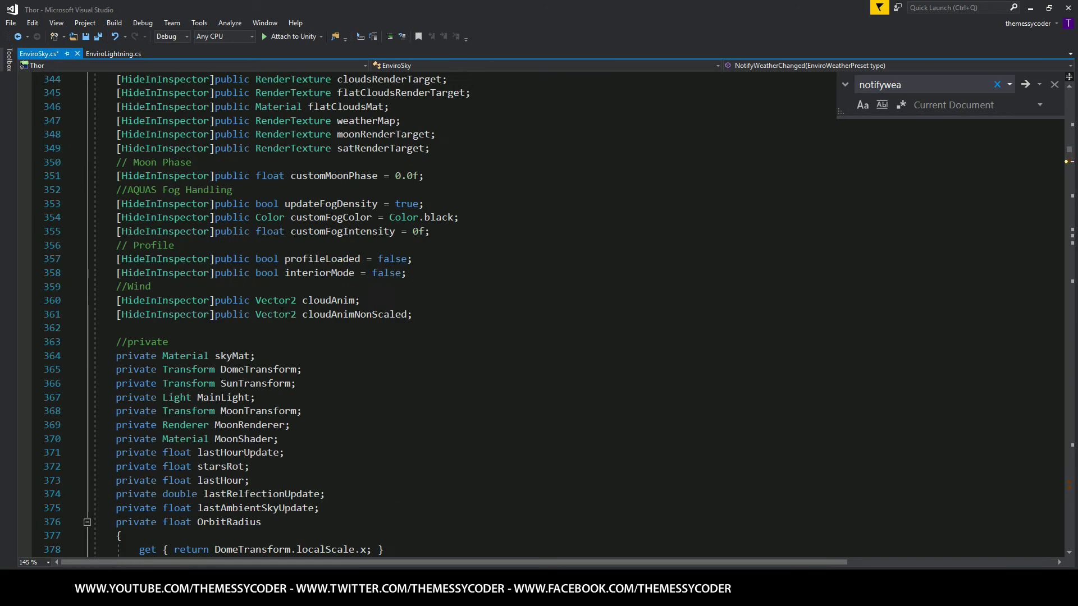
scroll(355, 367, up, 12)
scroll(547, 316, up, 10)
scroll(548, 316, up, 15)
scroll(548, 315, up, 11)
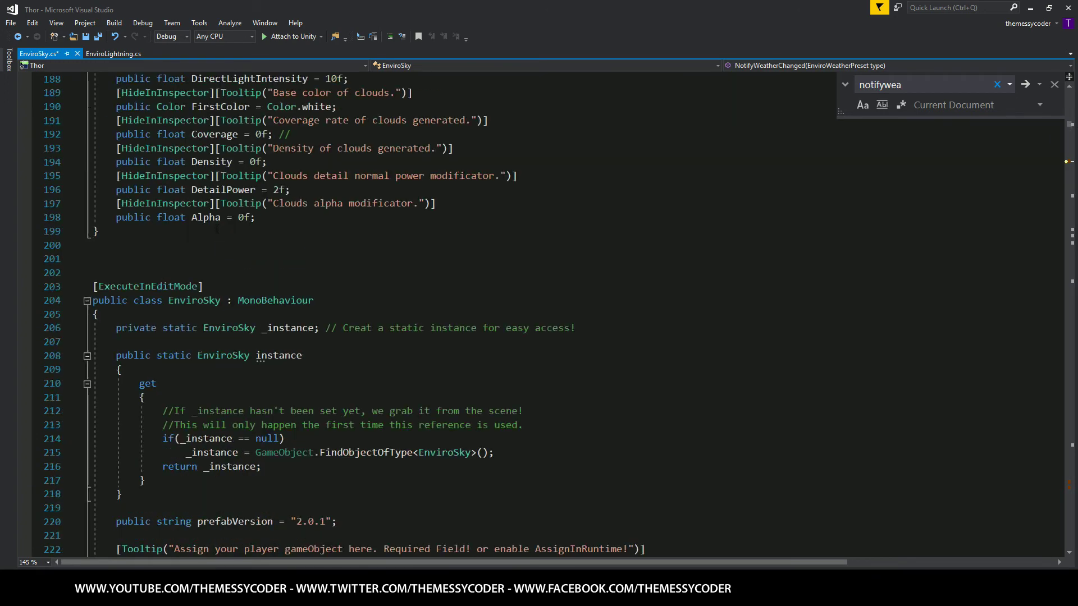
scroll(547, 316, up, 15)
scroll(547, 316, up, 11)
scroll(547, 316, up, 12)
scroll(547, 316, up, 10)
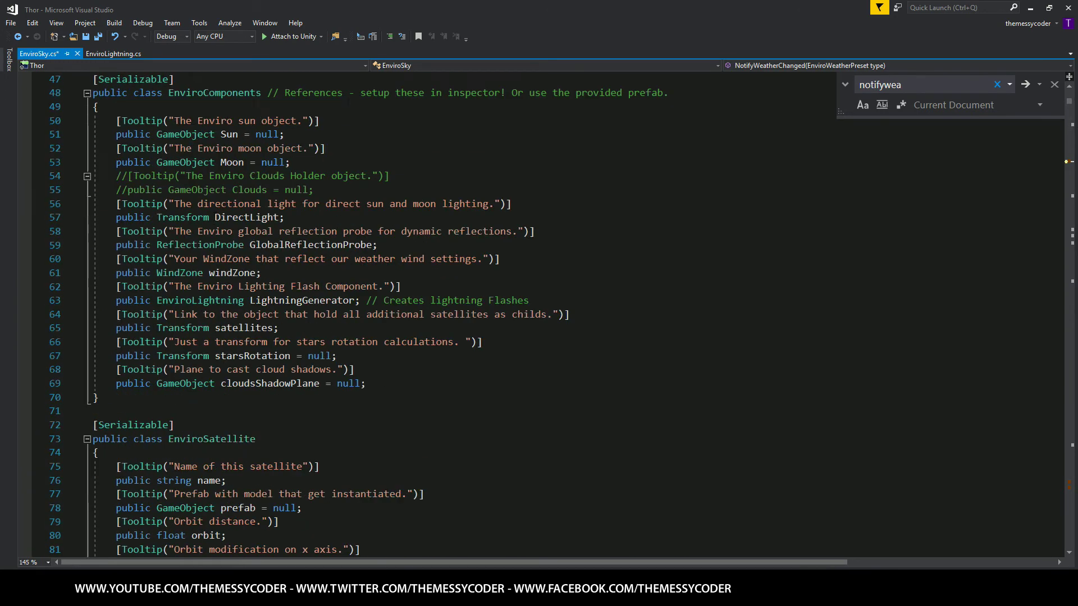
scroll(547, 315, up, 15)
scroll(547, 315, up, 3)
Add 'using THOR;' below EnviroSky.cs's imports and jump back to NotifyWeatherChanged
click(257, 175)
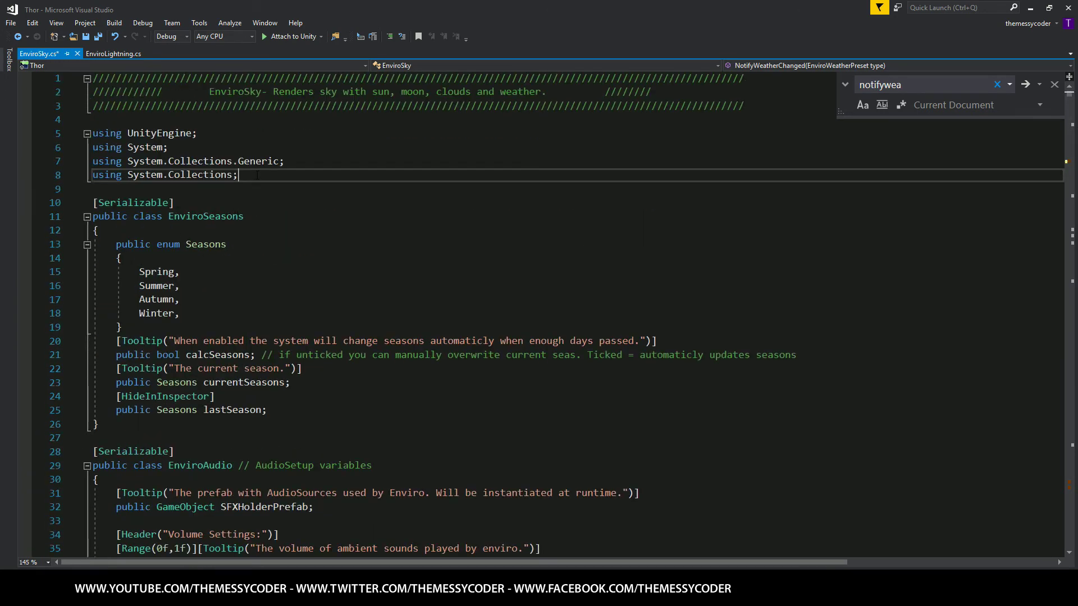
key(Return)
text(us)
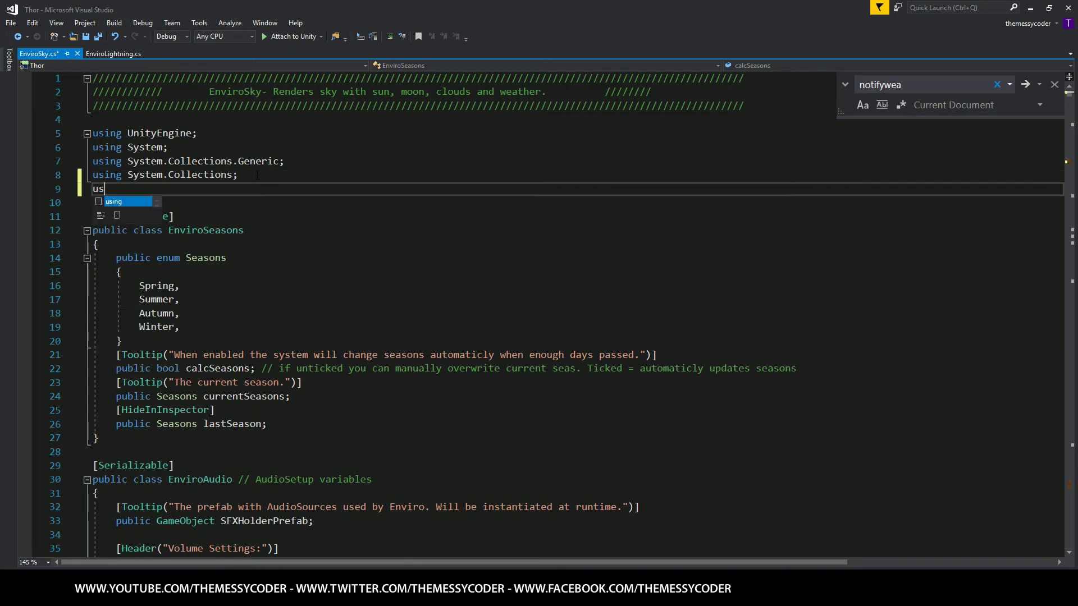
text(ing Thor)
key(Tab)
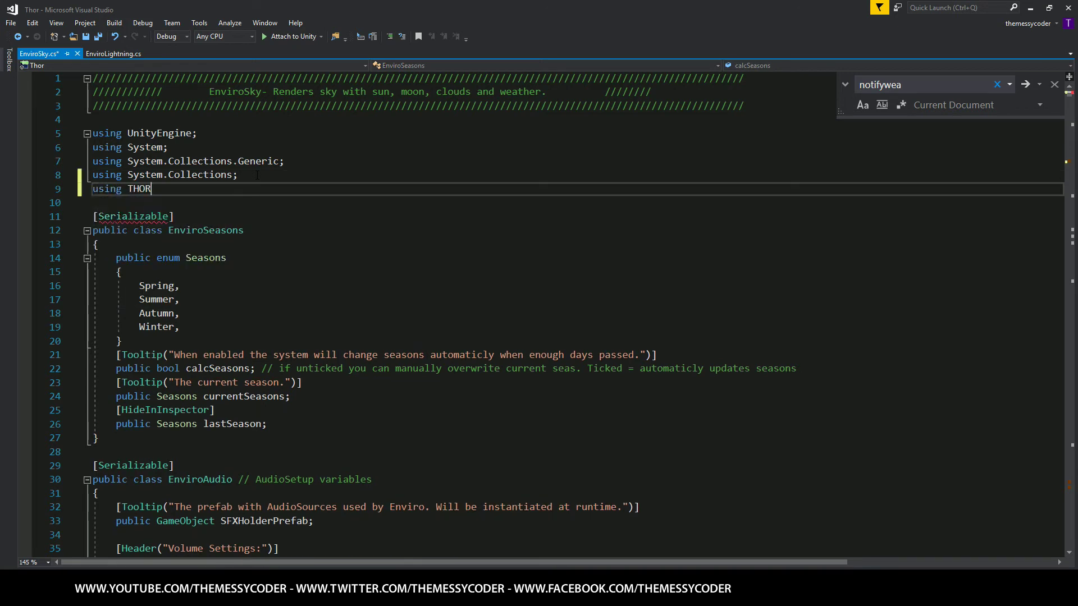
text(;)
click(1024, 84)
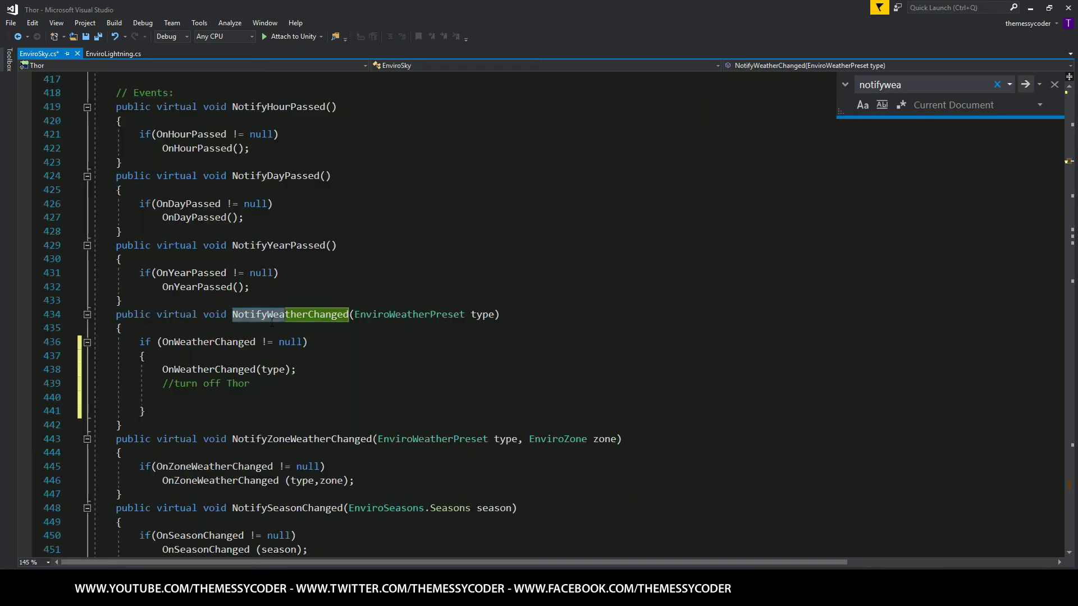
Add THOR_Thunderstorm.SetProbability(0f); under the '//turn off Thor' comment and save EnviroSky.cs
click(232, 397)
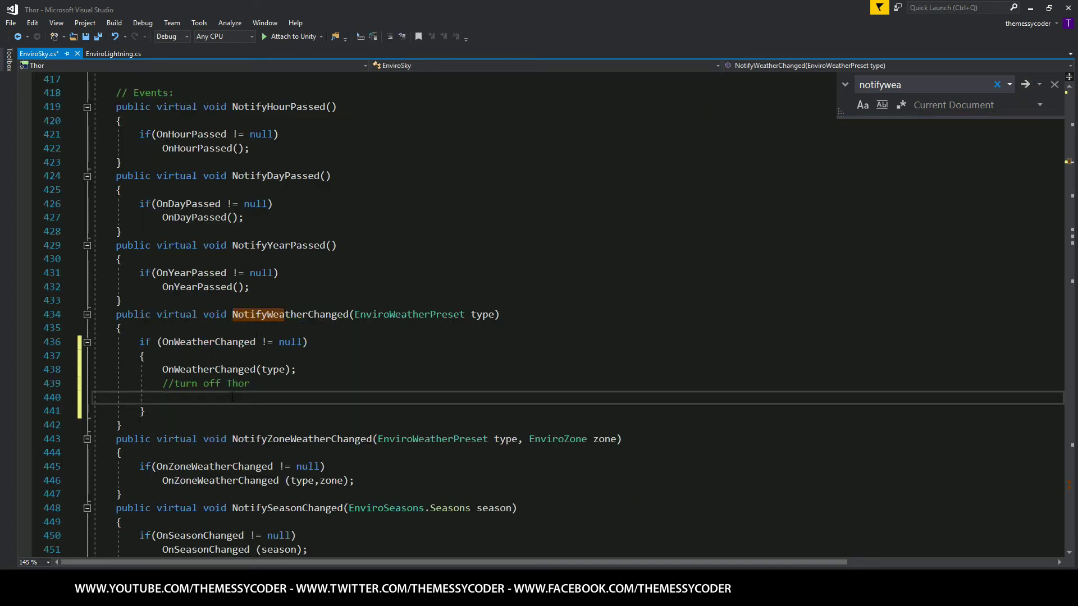
text(Thor)
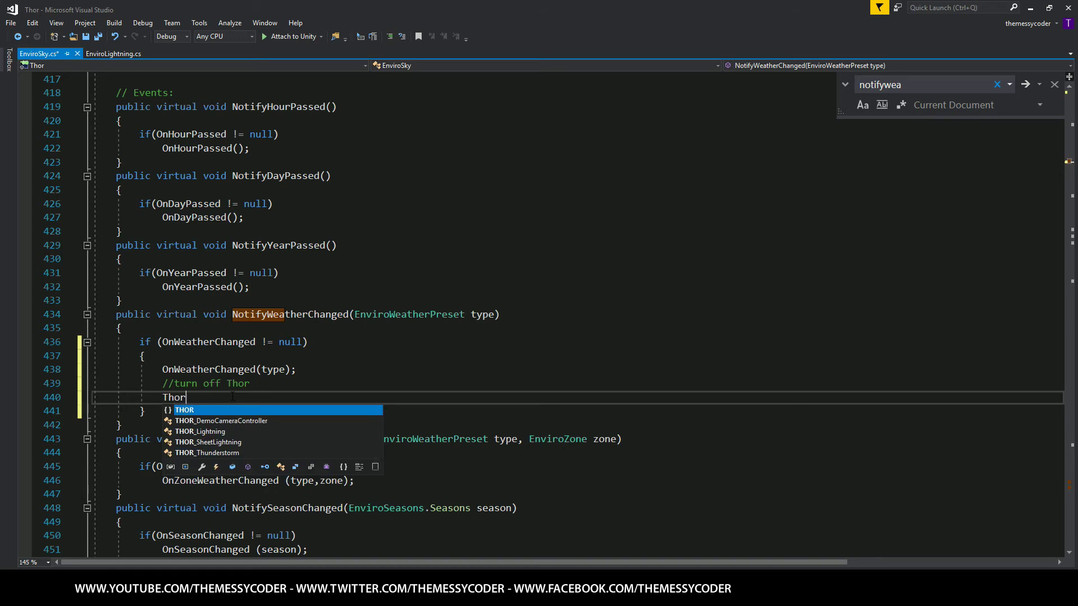
key(Down)
key(Down)
key(Down)
key(Down)
key(Tab)
text(.)
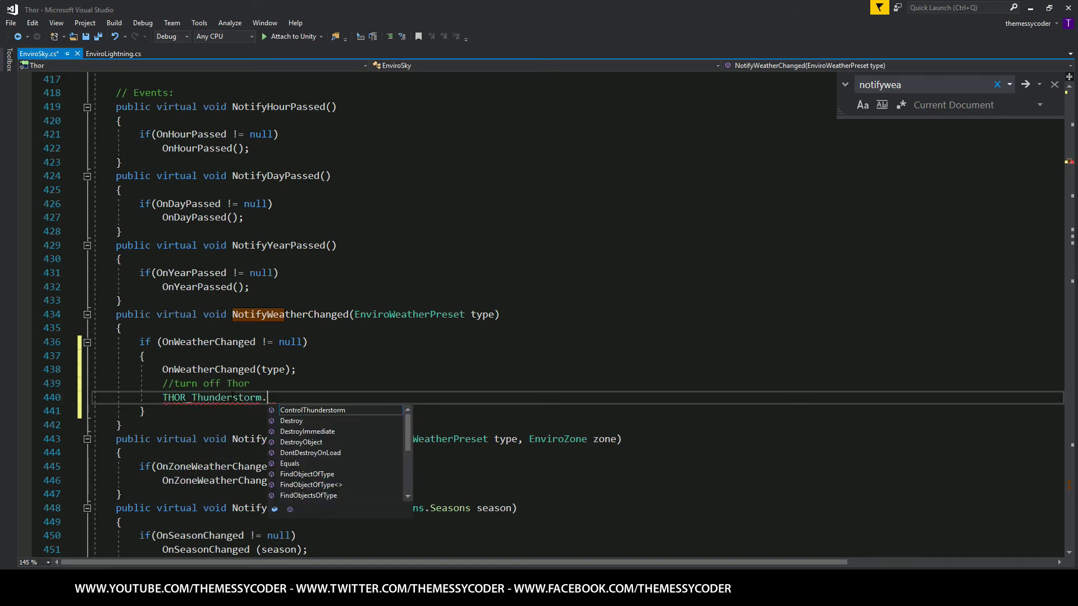
text(set)
key(Tab)
text(()
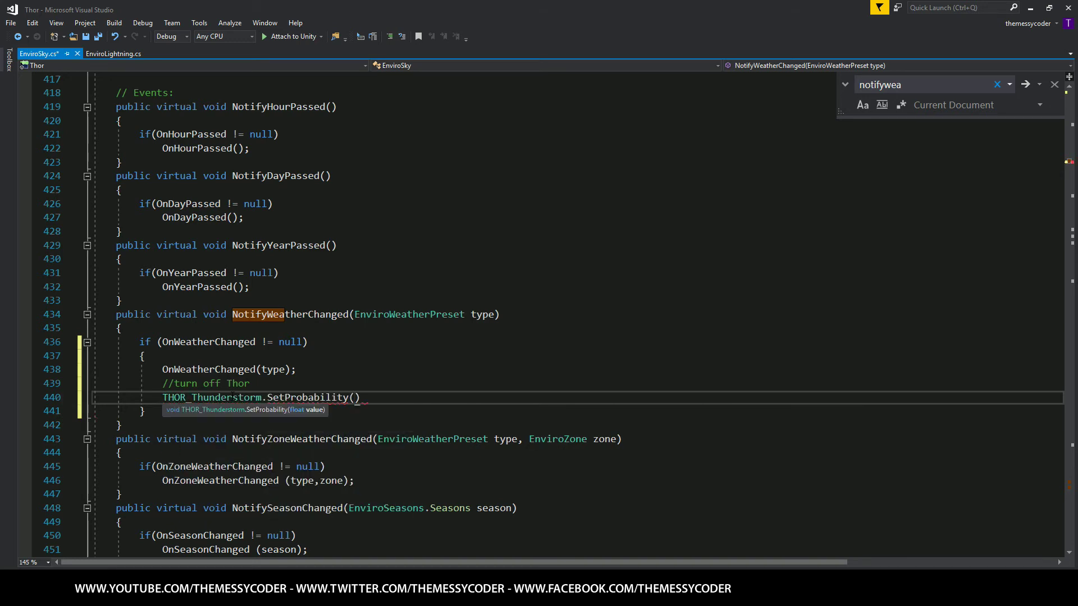
text(0f)
text(;)
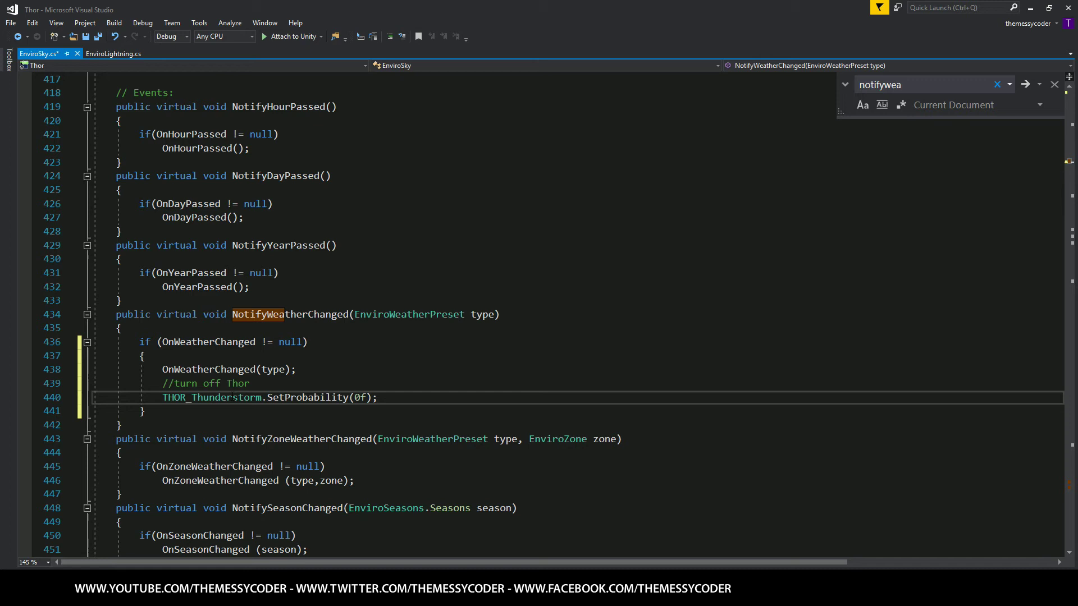
key(ctrl+s)
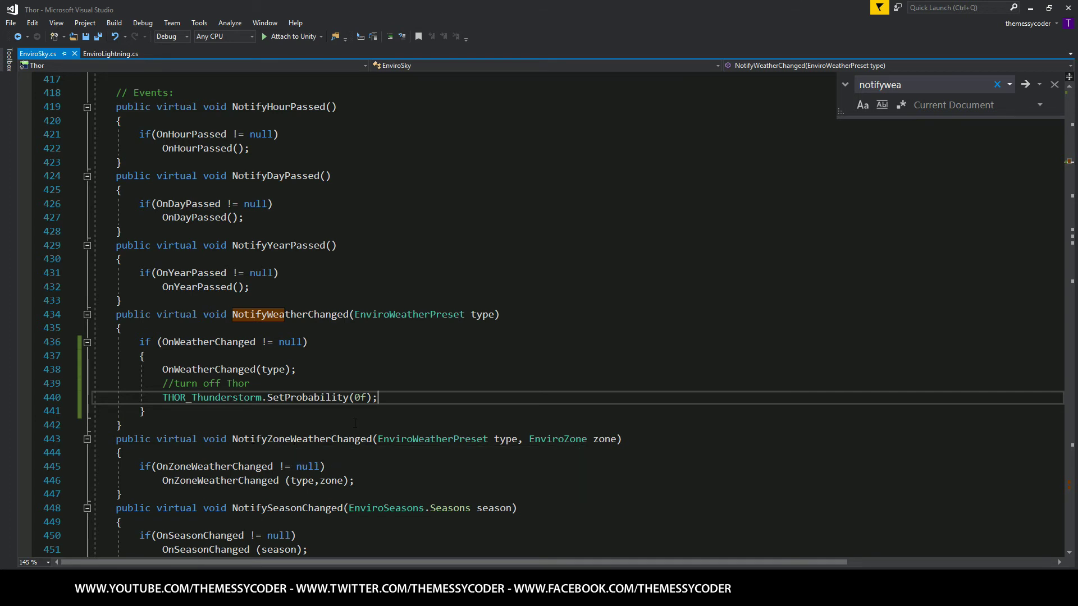
Back in Unity, drag the EnviroSky prefab into the scene Hierarchy
key(alt+Tab)
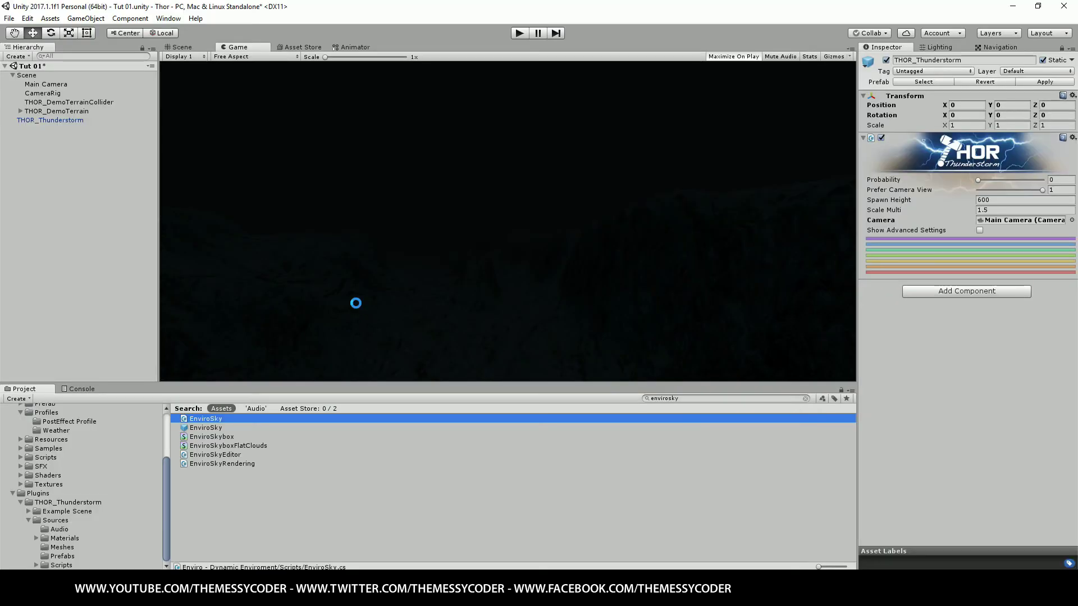
click(193, 428)
drag(34, 201, 39, 184)
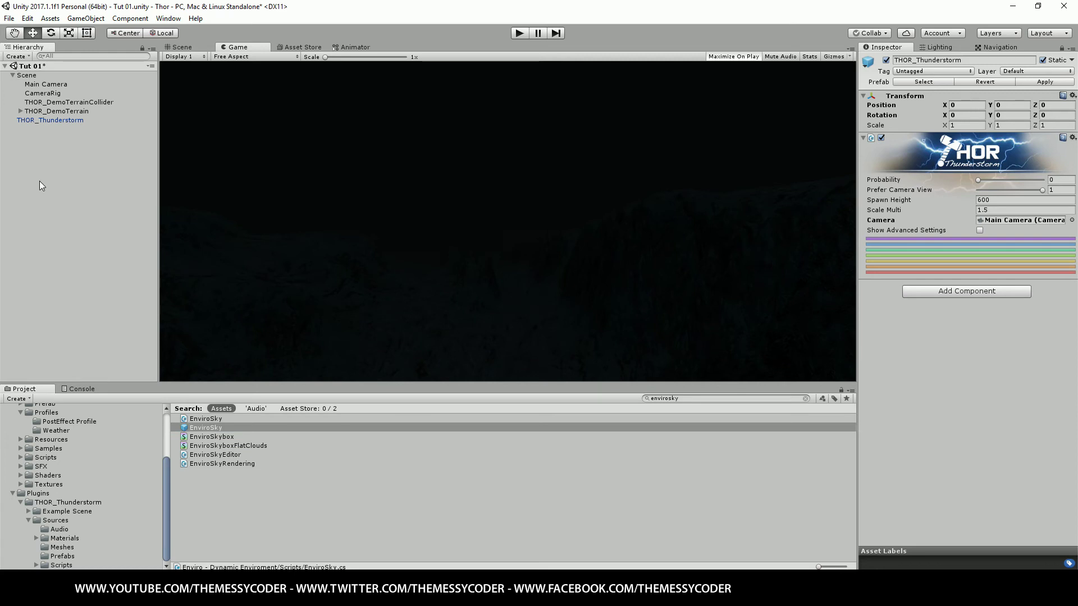
drag(40, 181, 39, 181)
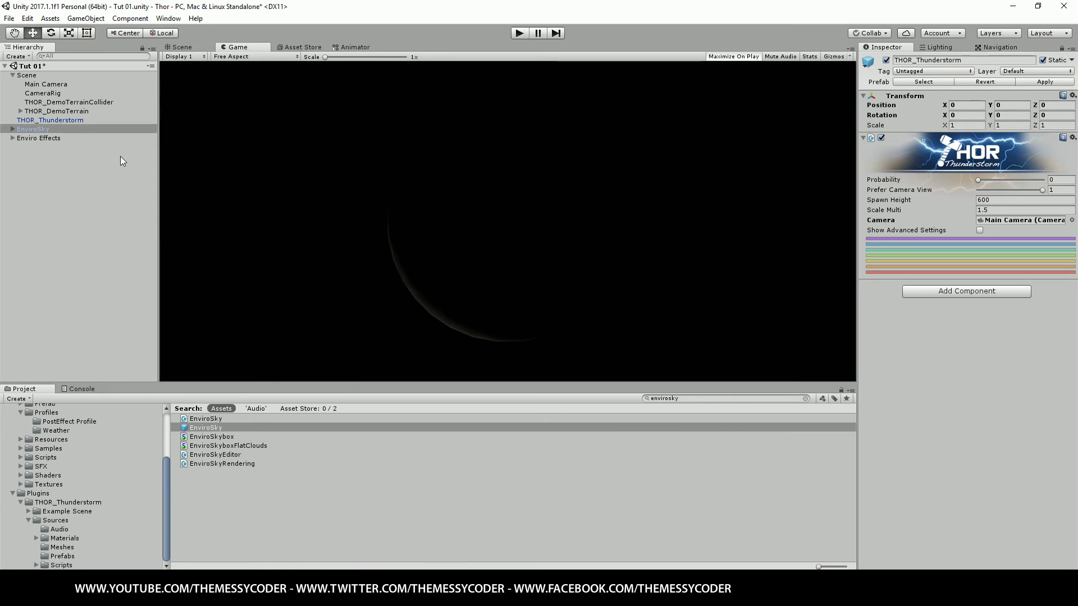
Assign THOR_Thunderstorm as EnviroSky's Player and Main Camera as its Player Camera
click(1062, 48)
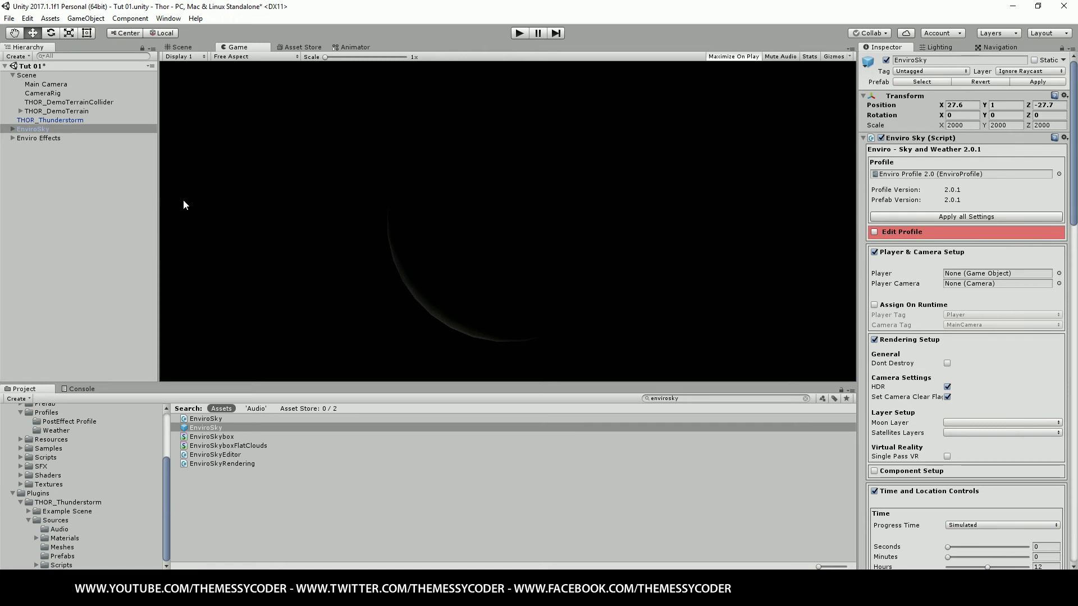
drag(49, 121, 985, 277)
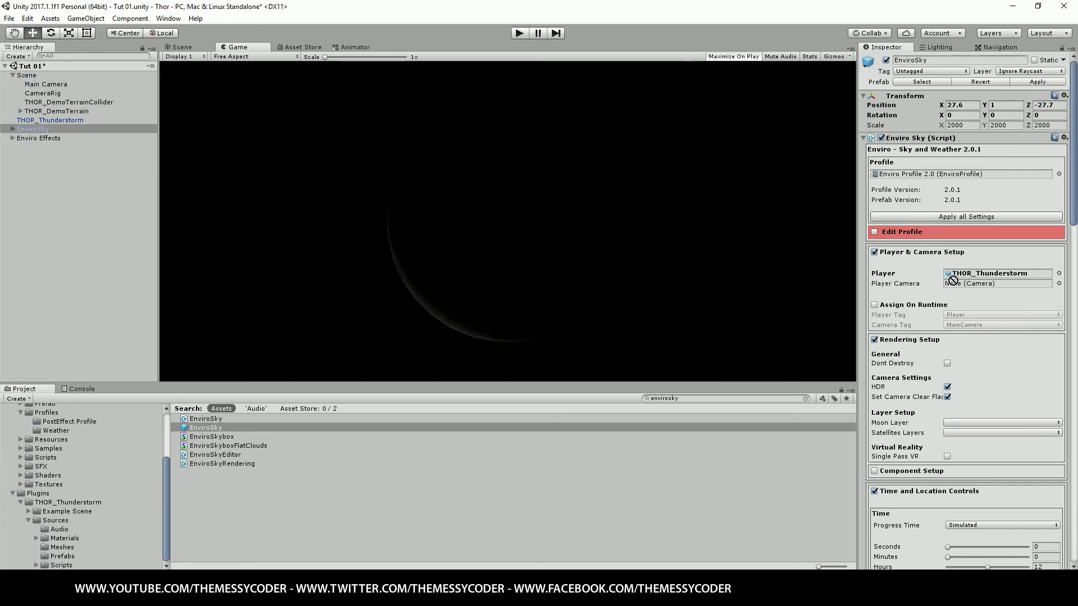
drag(953, 280, 957, 284)
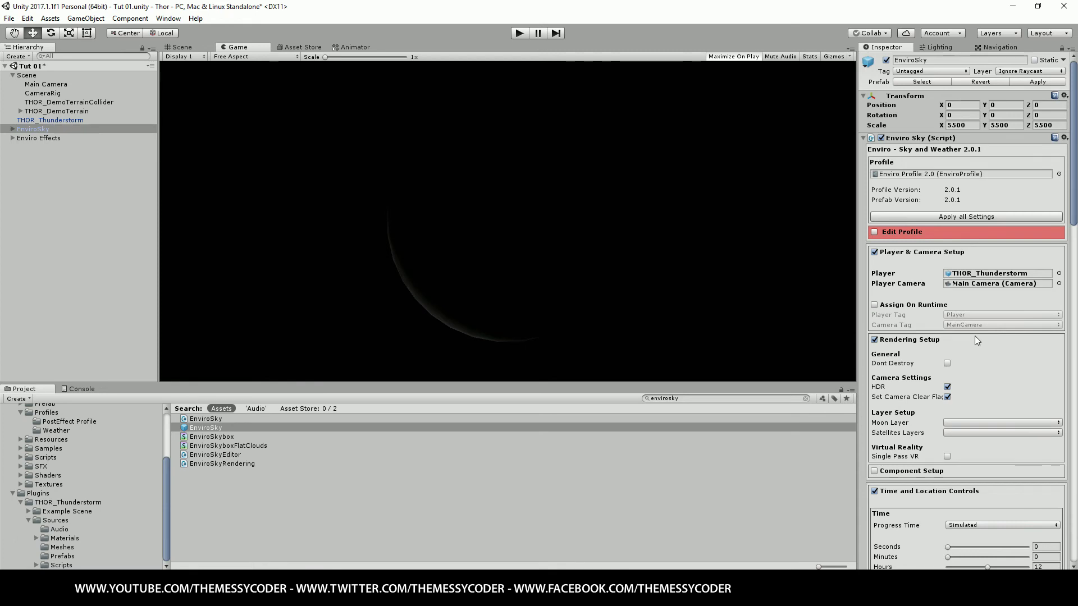
scroll(974, 336, down, 4)
scroll(973, 336, down, 2)
scroll(975, 336, down, 2)
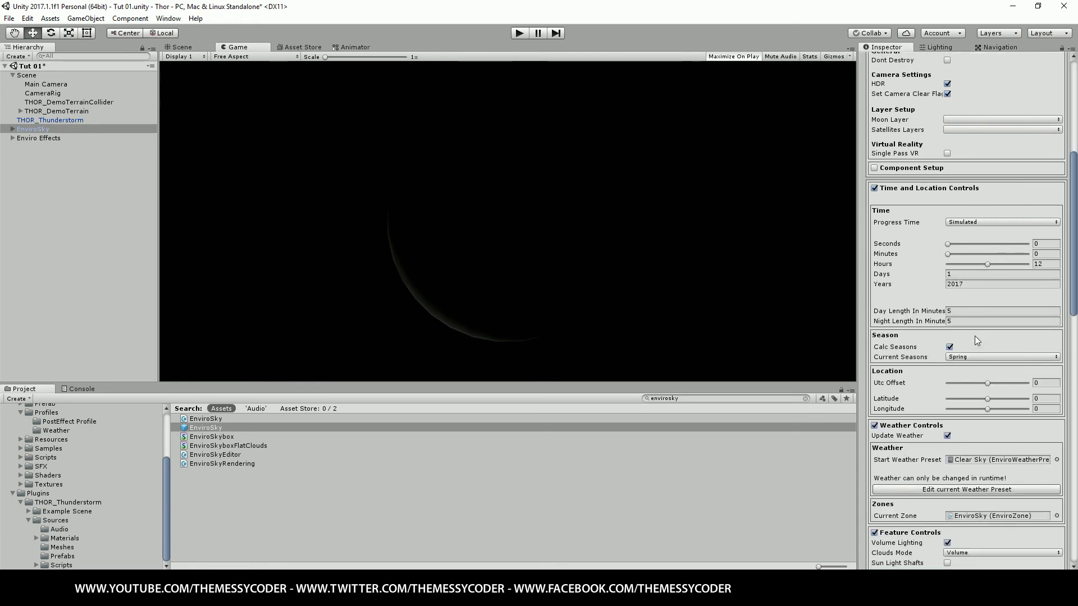
scroll(975, 337, up, 3)
scroll(974, 336, up, 3)
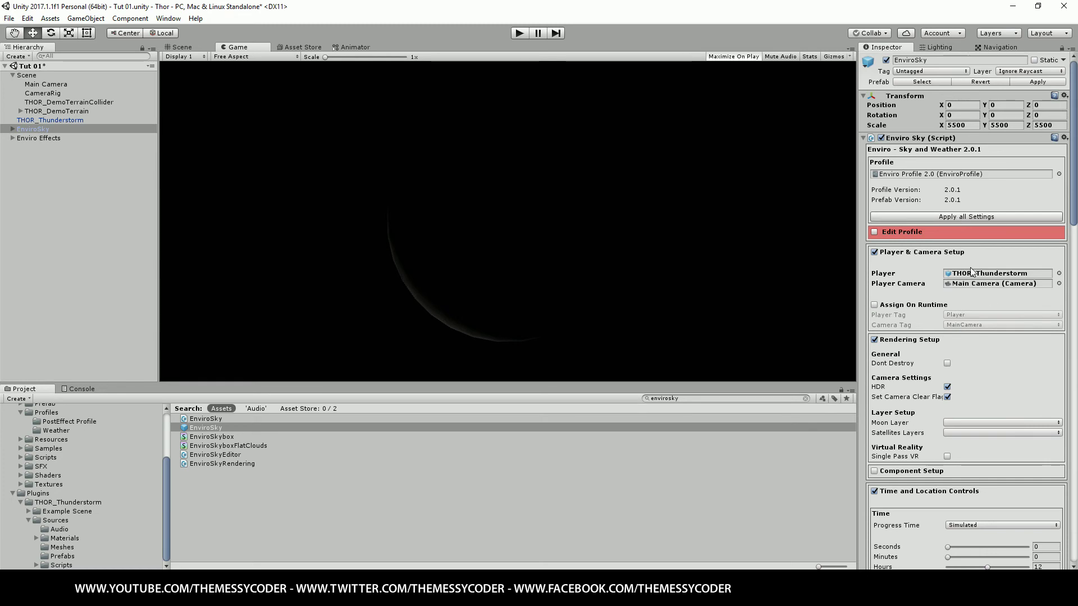
Apply all Enviro settings and choose Storm as the Start Weather Preset
click(949, 217)
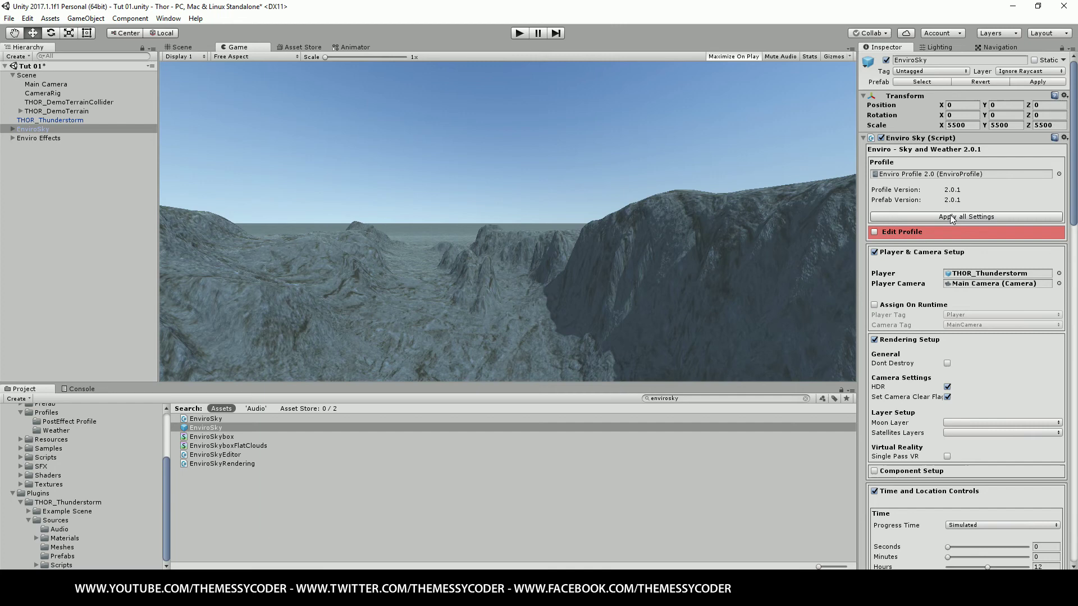
scroll(971, 377, down, 5)
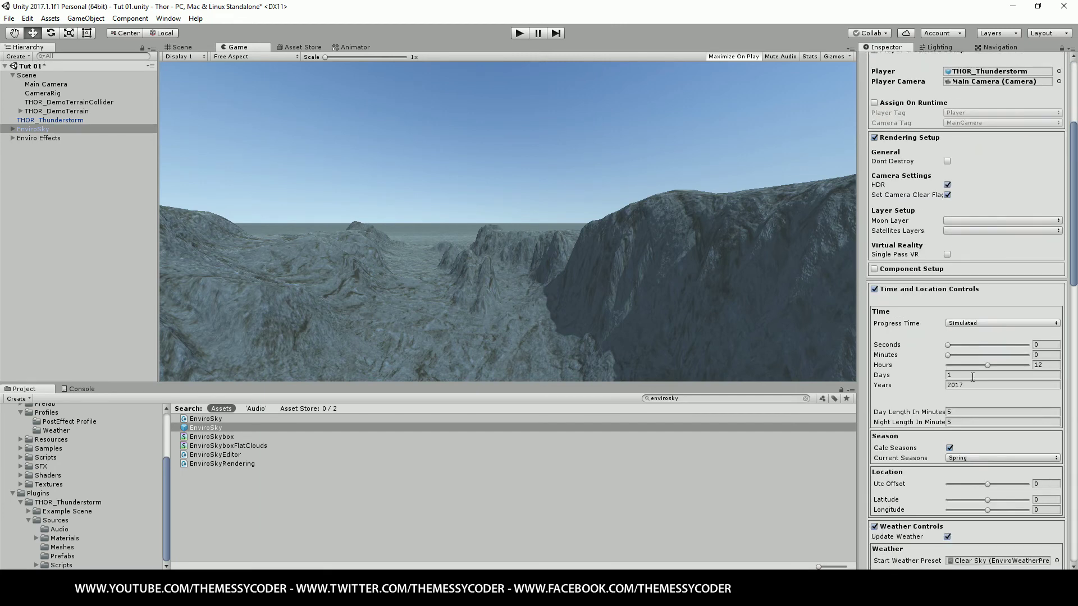
scroll(971, 377, down, 1)
scroll(971, 377, down, 2)
scroll(970, 377, down, 1)
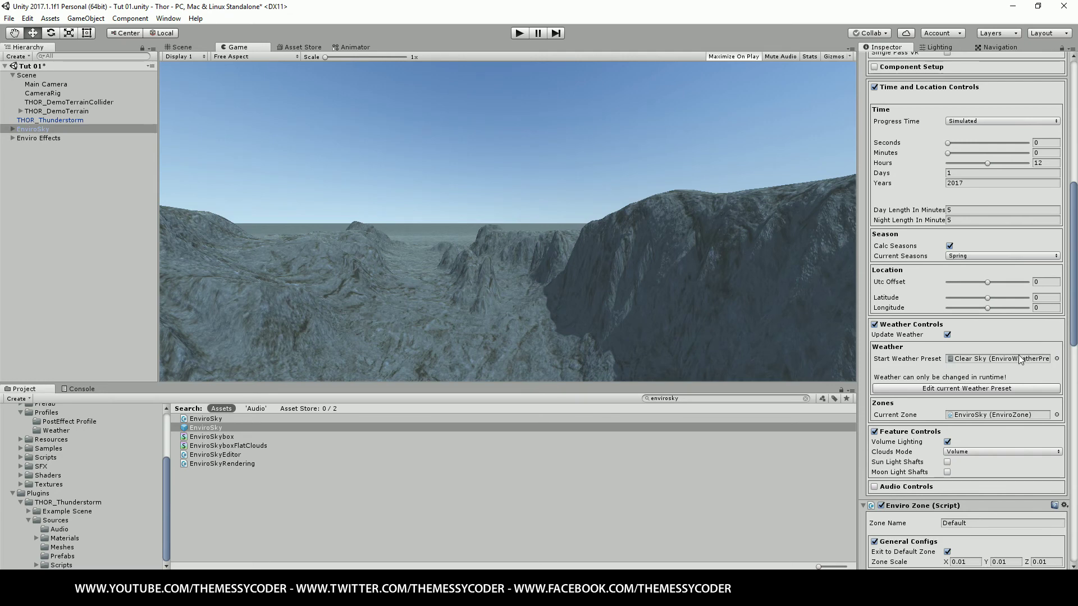
click(1055, 359)
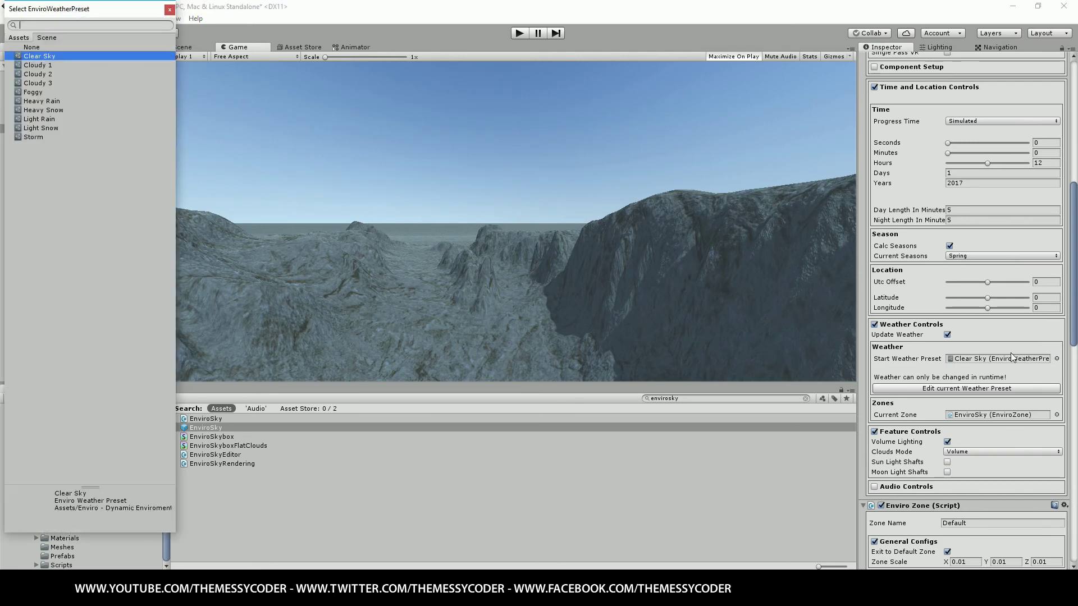
double_click(35, 136)
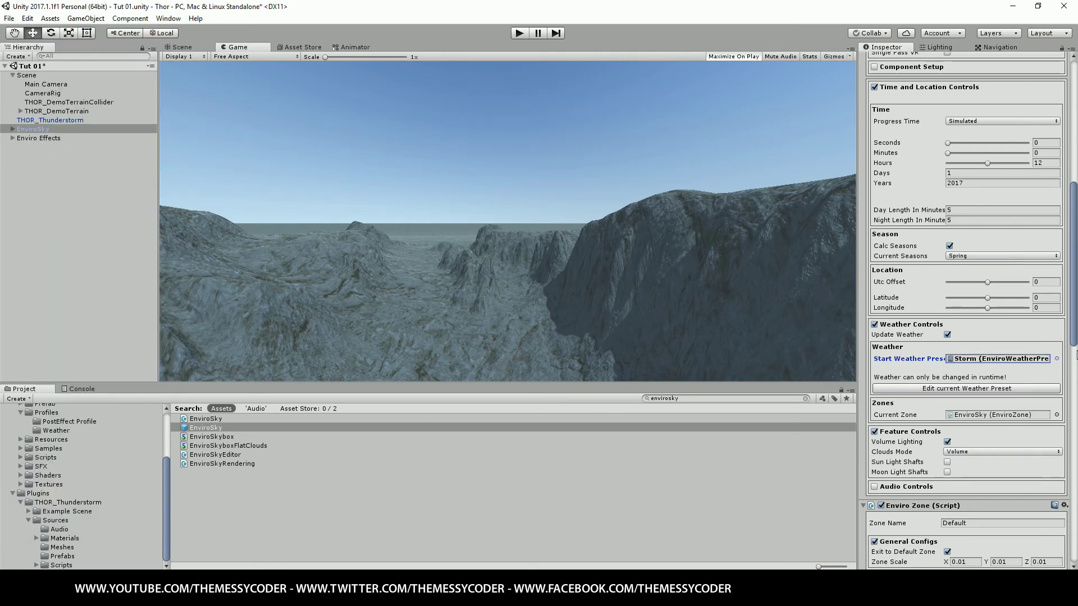
scroll(899, 303, down, 7)
scroll(900, 302, down, 1)
scroll(900, 302, down, 3)
scroll(900, 302, down, 2)
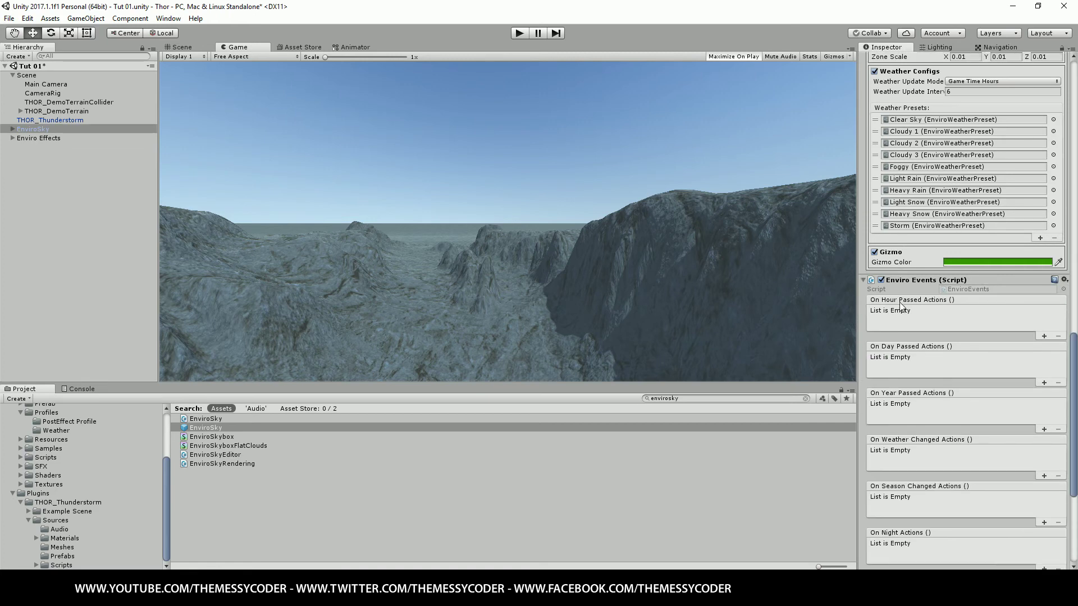
scroll(899, 302, down, 5)
scroll(899, 301, down, 2)
scroll(918, 313, up, 6)
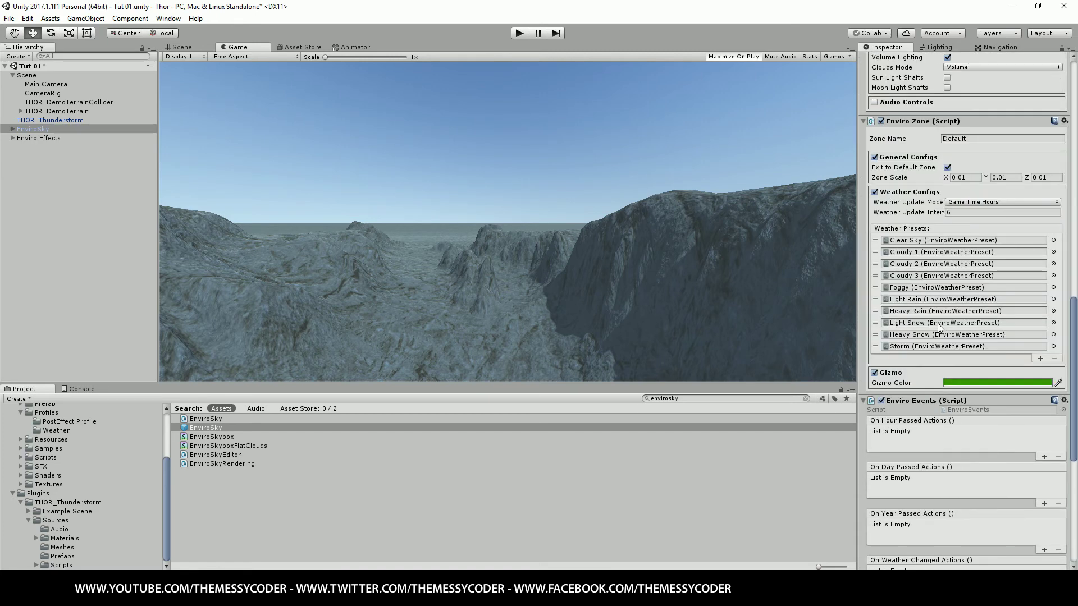
scroll(935, 324, up, 5)
scroll(935, 325, up, 8)
scroll(935, 324, up, 3)
scroll(935, 324, up, 1)
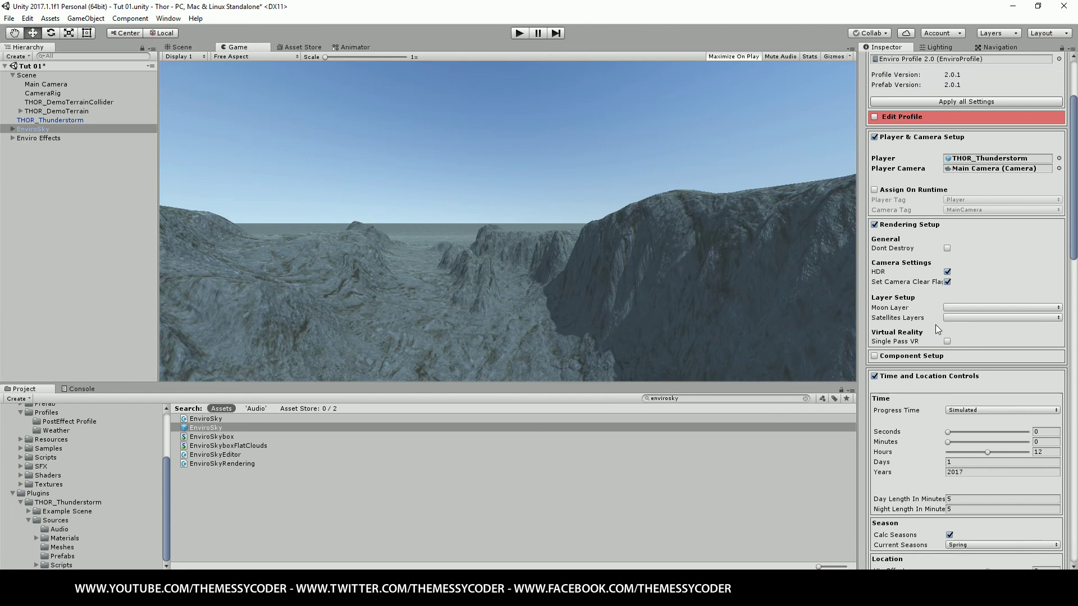
scroll(935, 324, up, 1)
scroll(935, 329, up, 2)
scroll(925, 327, up, 1)
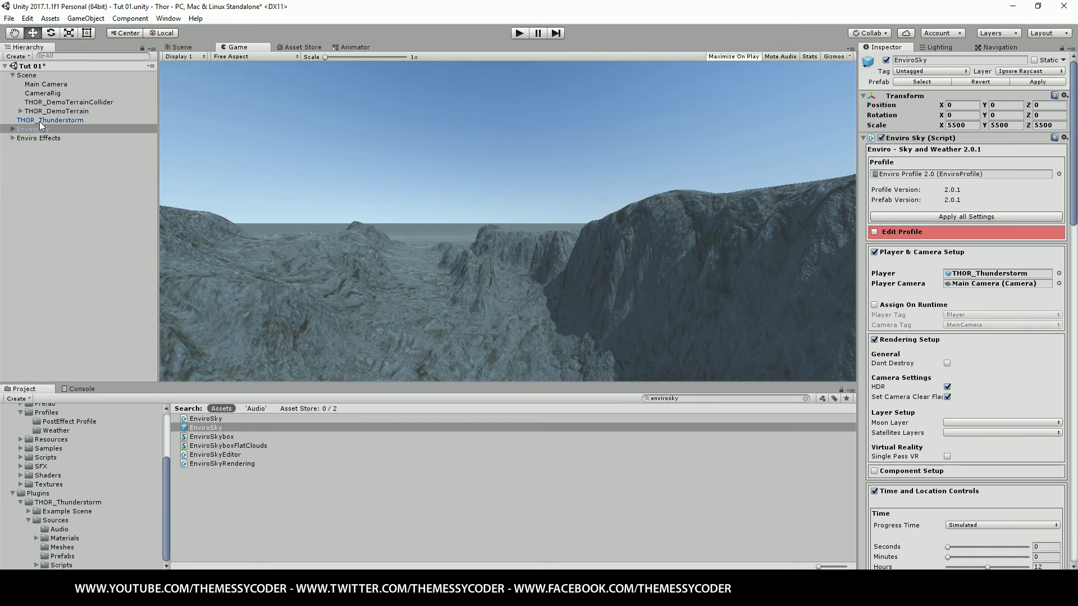
Set Main Camera's far clipping plane to 5500, then select THOR_Thunderstorm
click(44, 85)
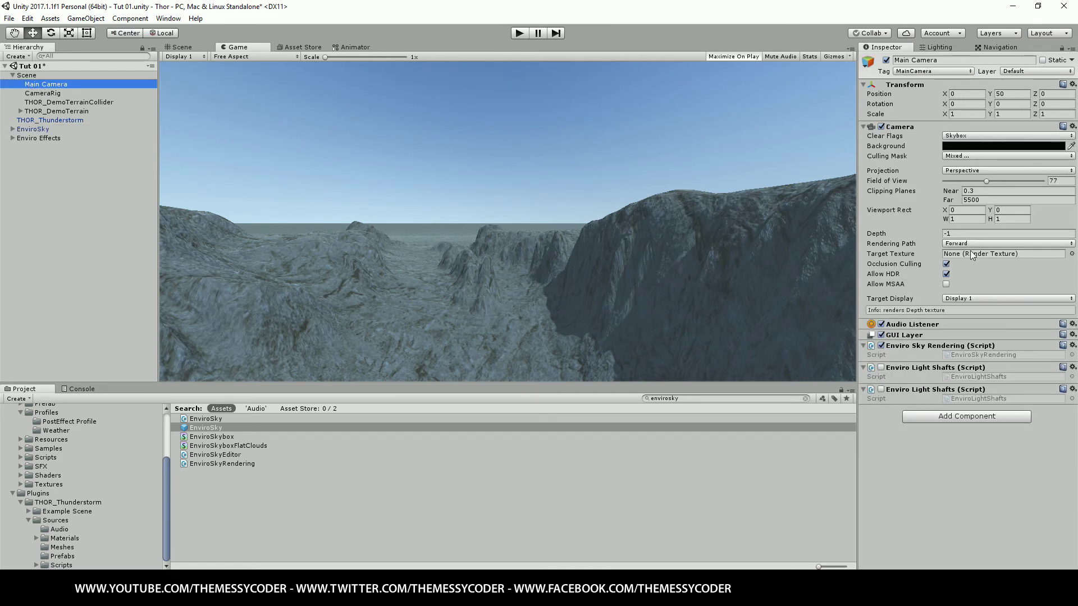
click(957, 202)
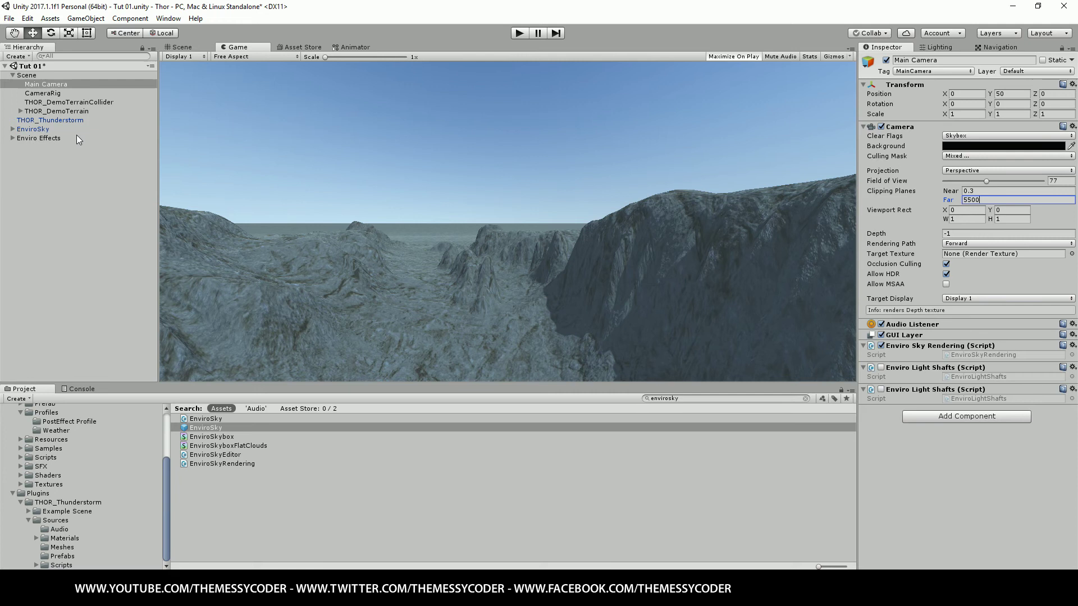
click(54, 122)
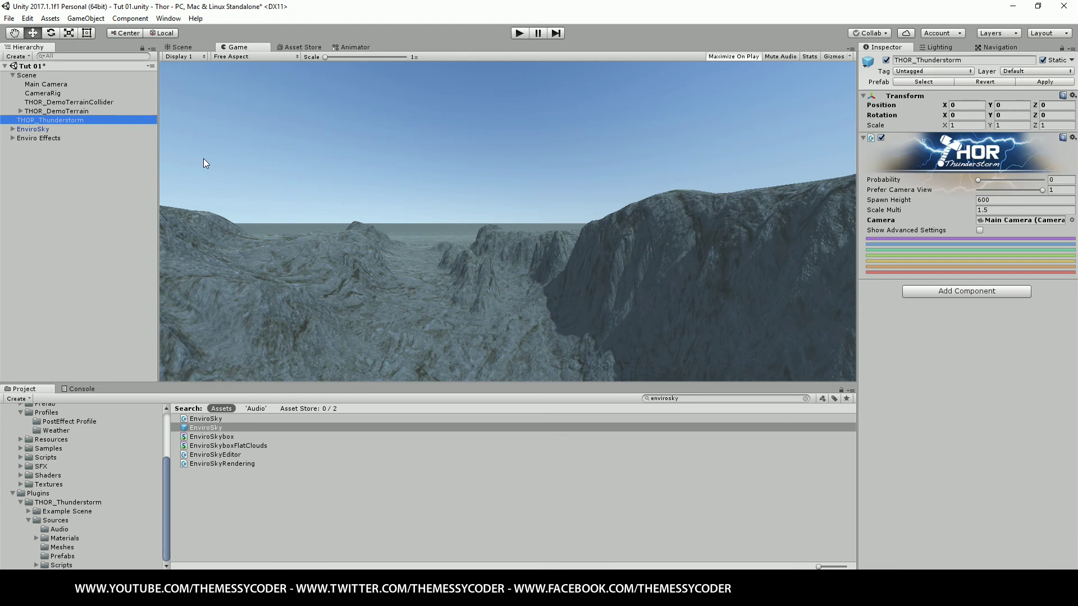
Drag CameraRig into EnviroSky's Player field, replacing THOR_Thunderstorm
click(47, 138)
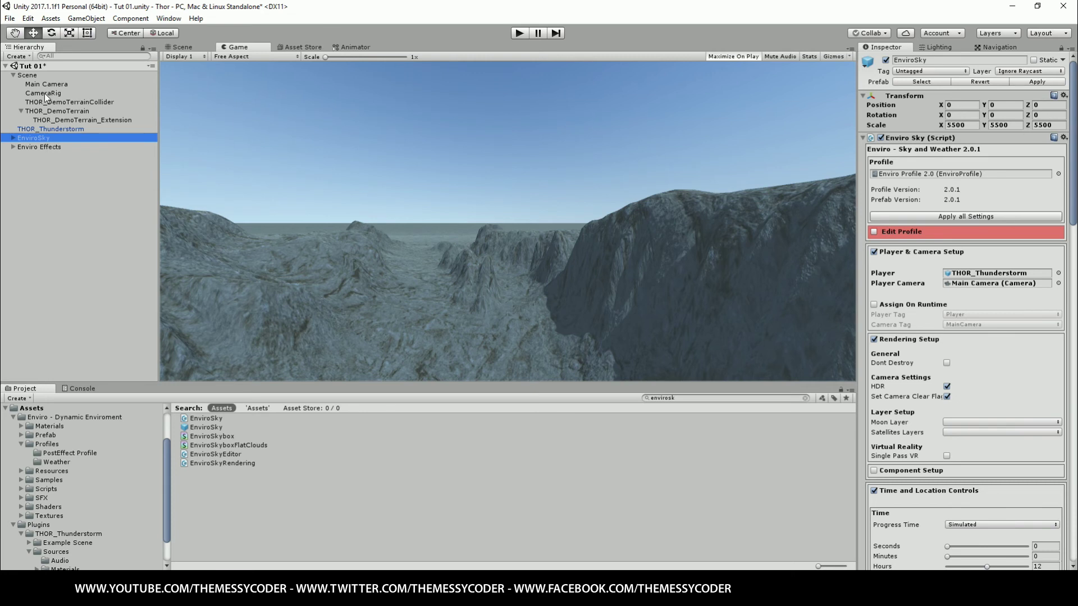
click(957, 275)
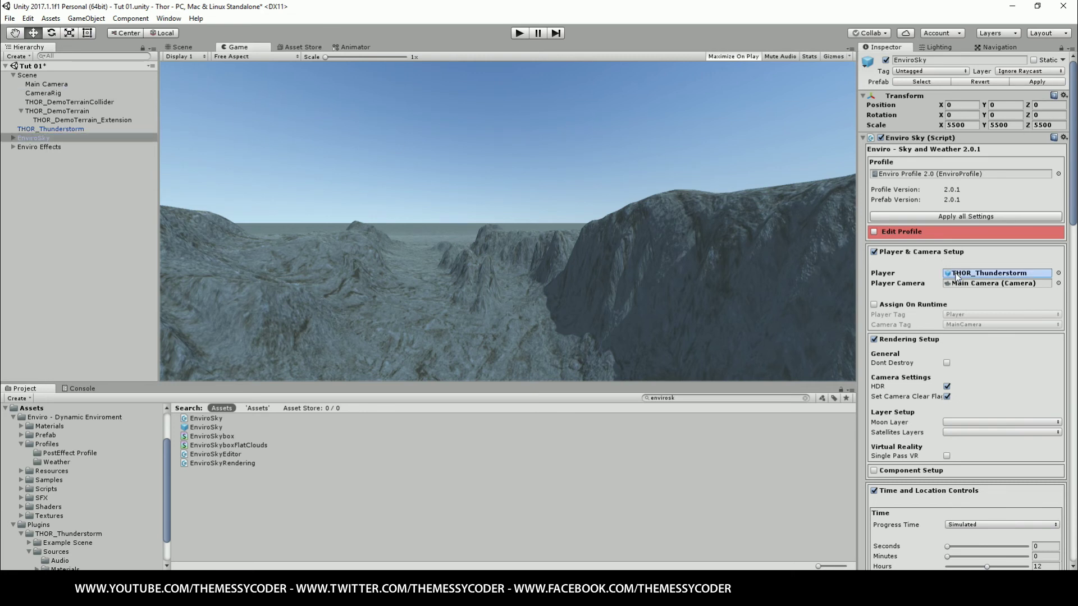
drag(957, 278, 959, 279)
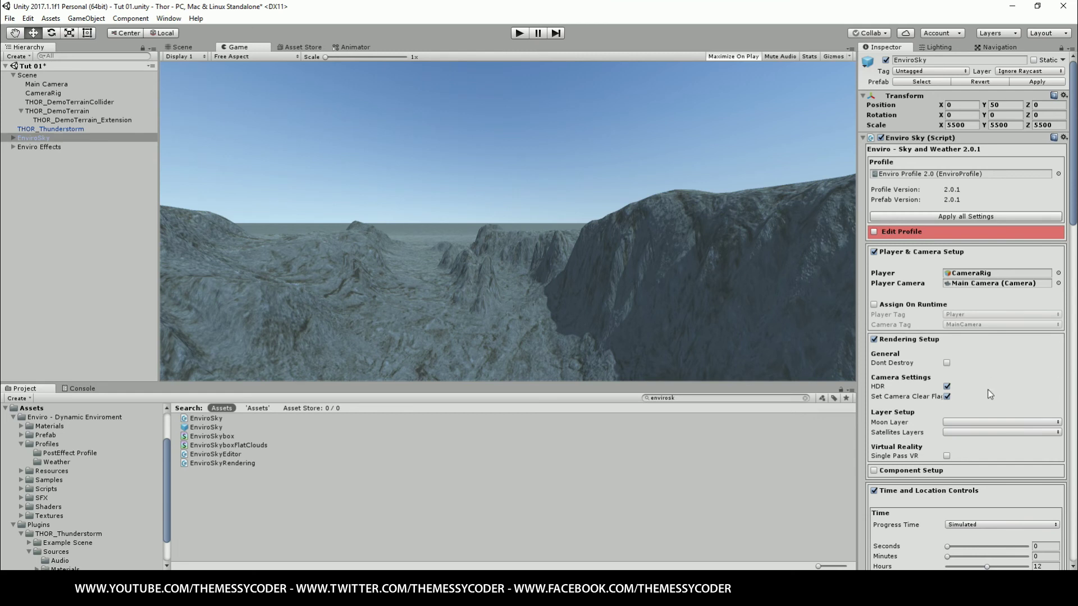
scroll(977, 400, down, 1)
scroll(974, 402, down, 6)
scroll(975, 403, down, 2)
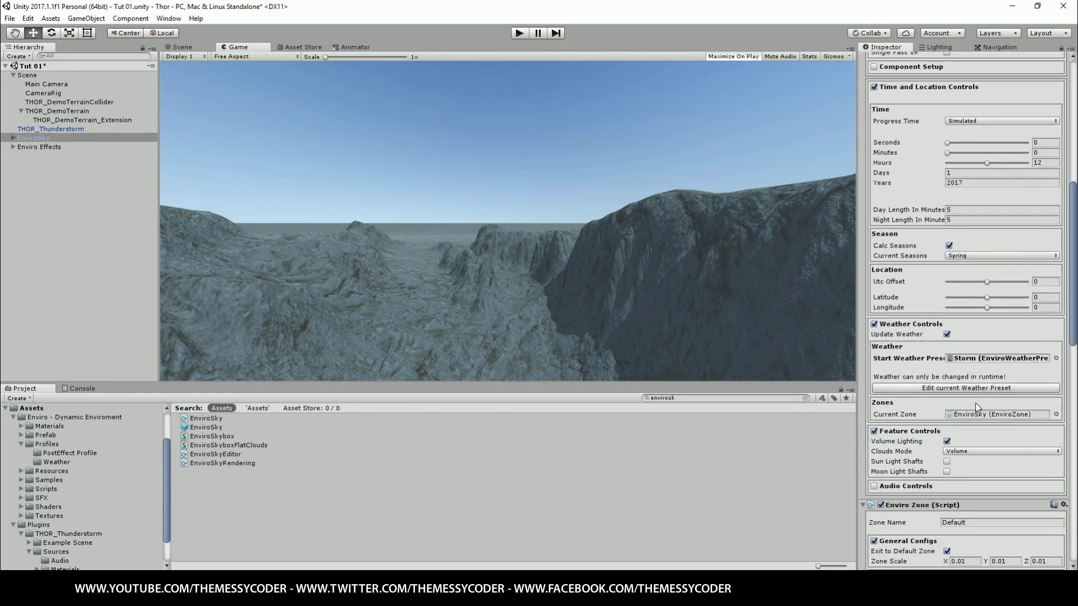
scroll(975, 403, down, 1)
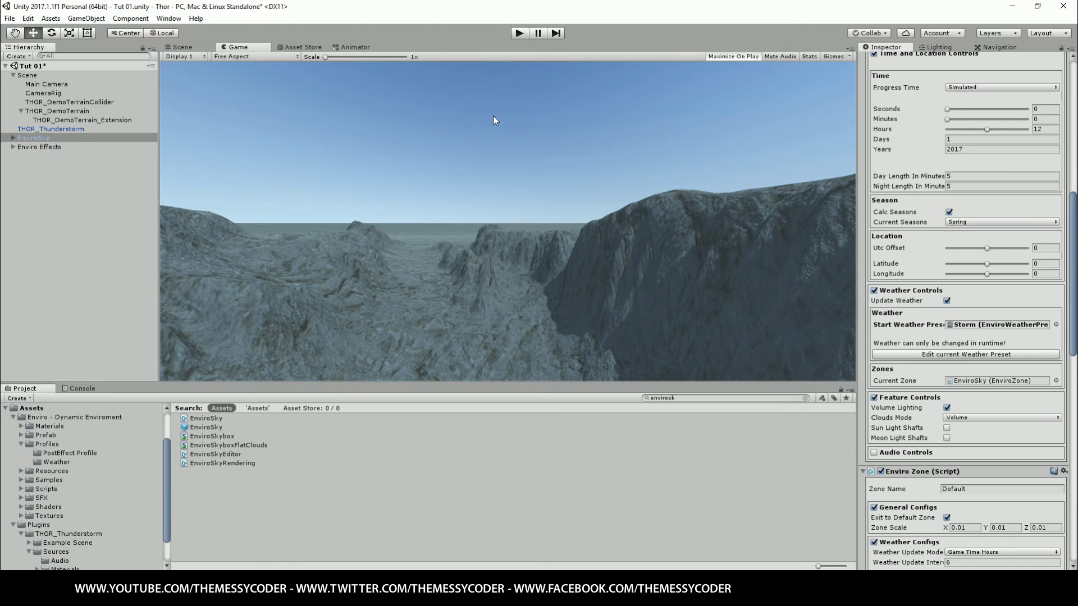
Enter Play mode and fly the camera over the rainy mountain terrain
click(520, 33)
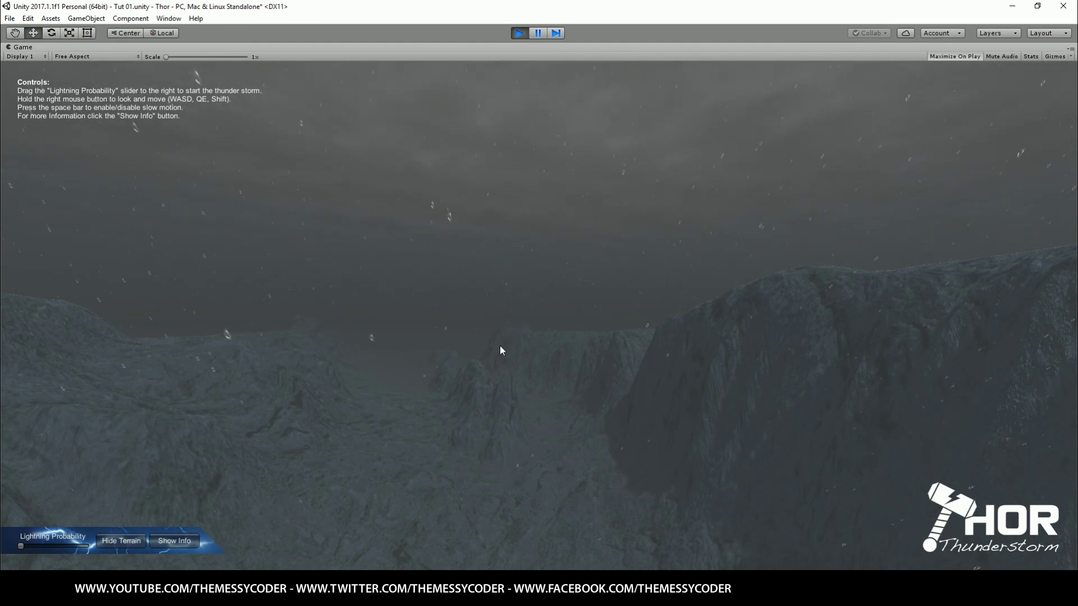
right_drag(499, 346, 497, 278)
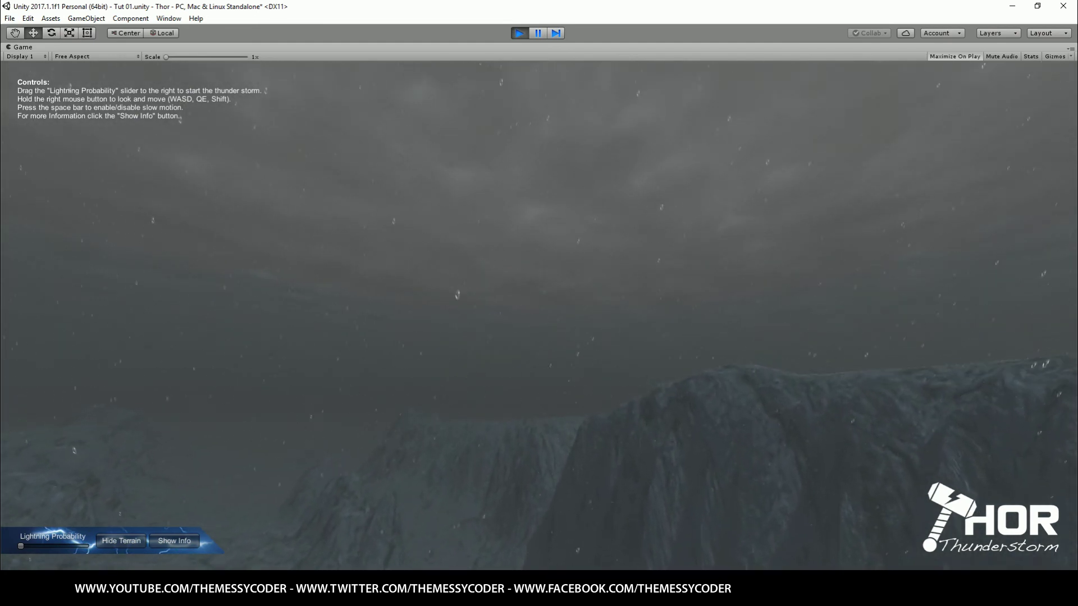
key(w)
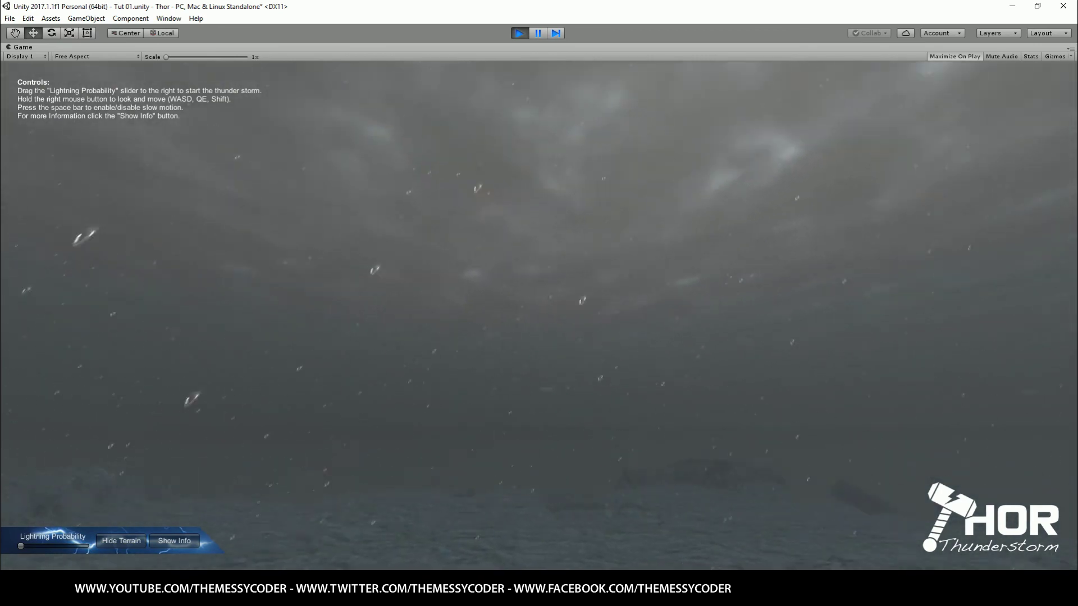
right_drag(496, 278, 497, 337)
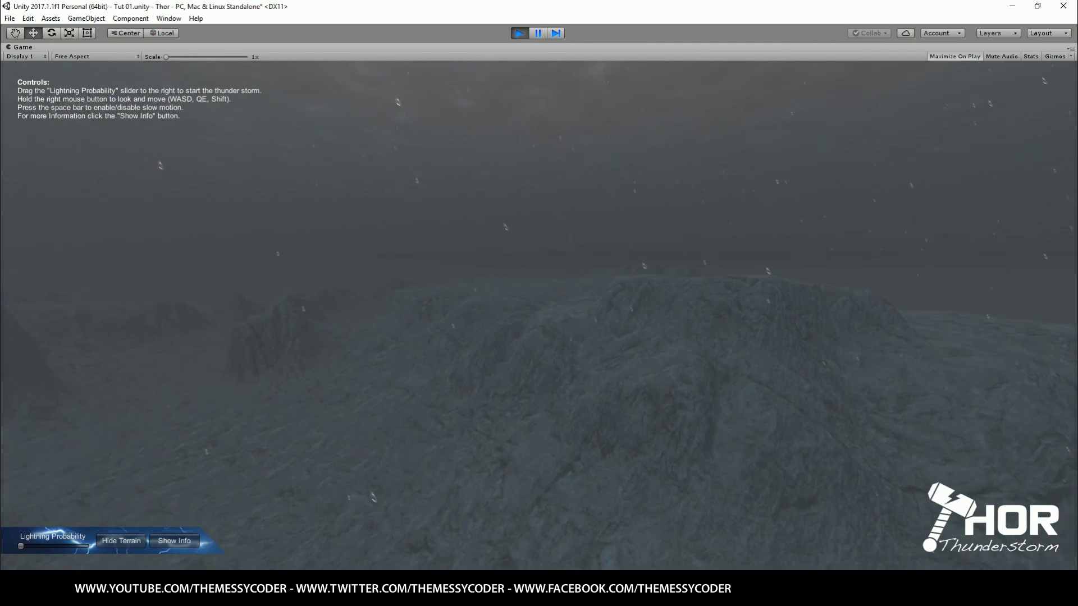
right_drag(496, 337, 497, 286)
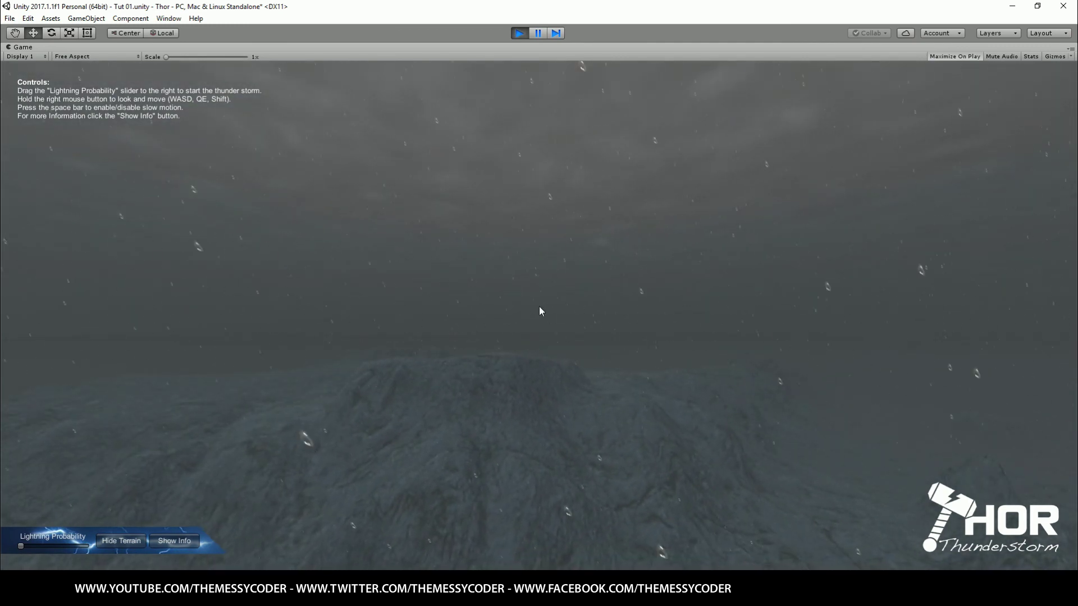
Drag the Lightning Probability slider up and down to trigger lightning bolts
drag(20, 545, 82, 546)
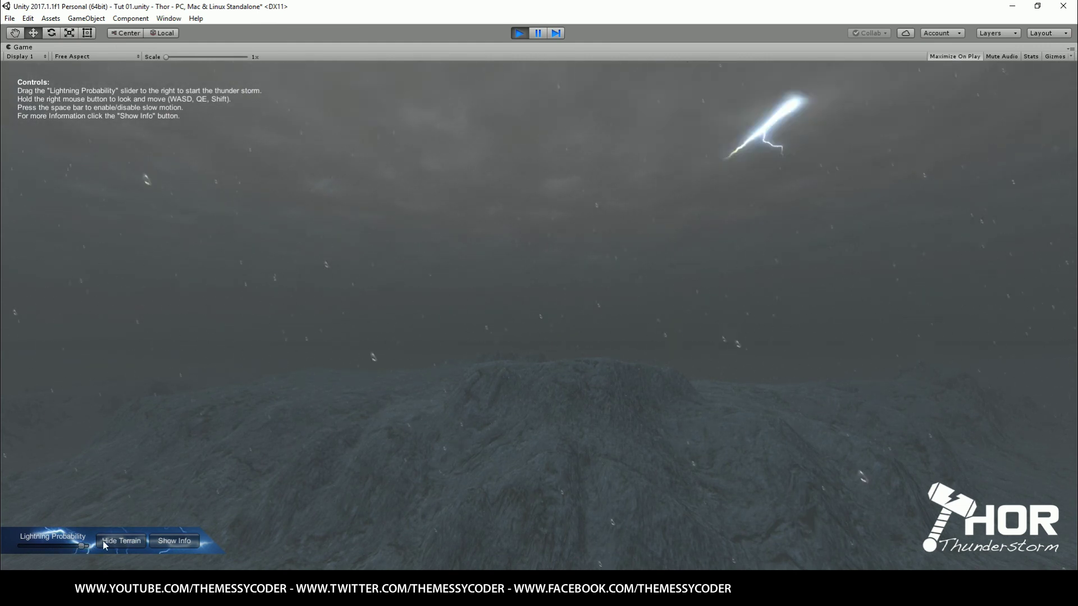
right_drag(657, 313, 657, 287)
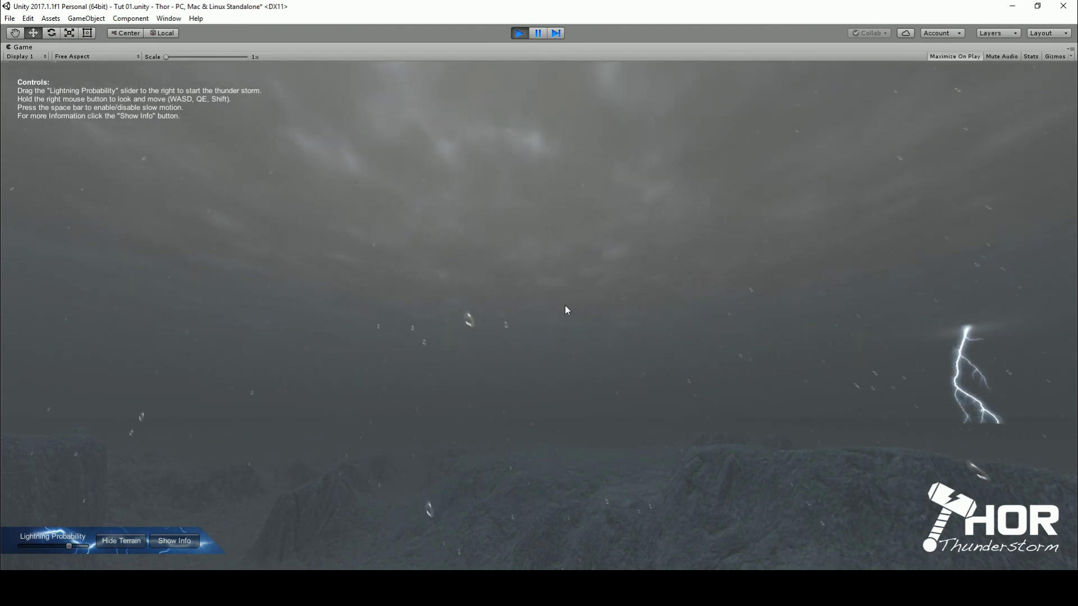
right_drag(539, 303, 337, 304)
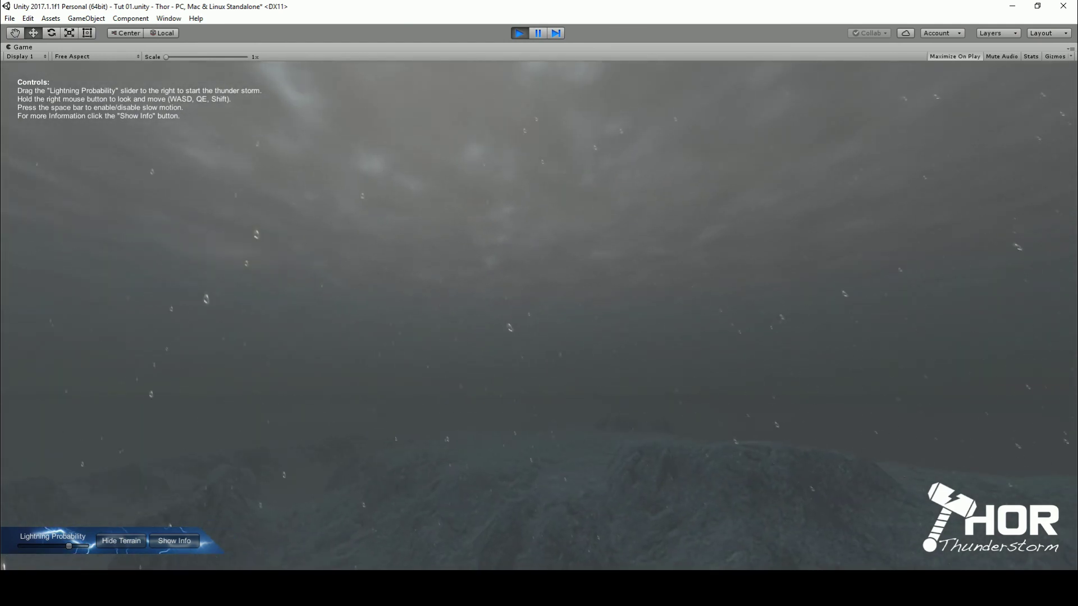
drag(70, 546, 56, 546)
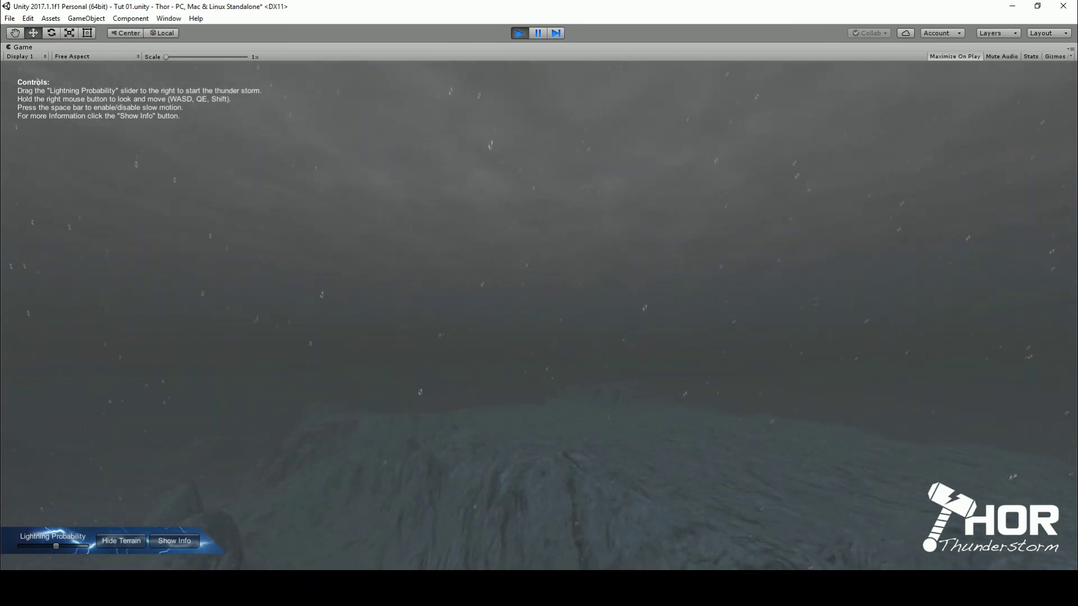
drag(56, 546, 84, 546)
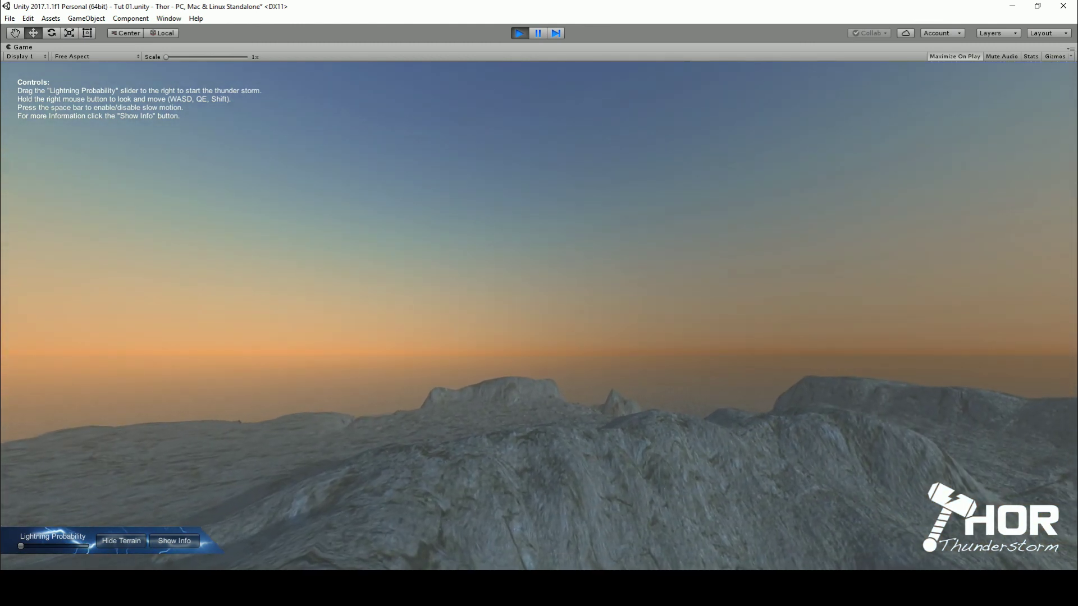
Look around the cleared landscape and center the view on the setting sun
right_drag(532, 311, 532, 309)
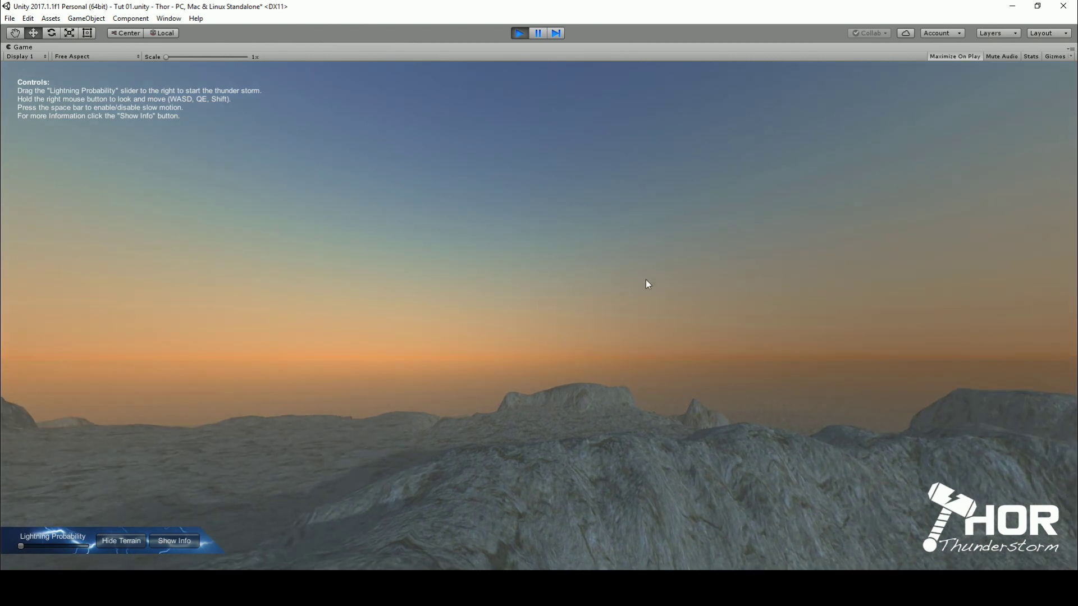
right_drag(646, 281, 614, 279)
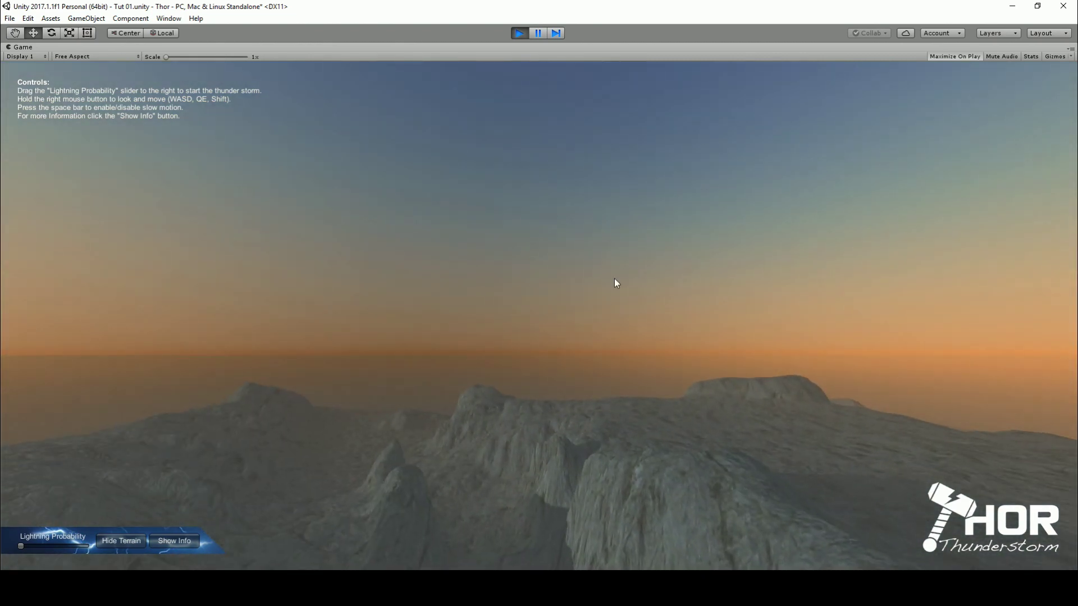
right_drag(794, 275, 724, 278)
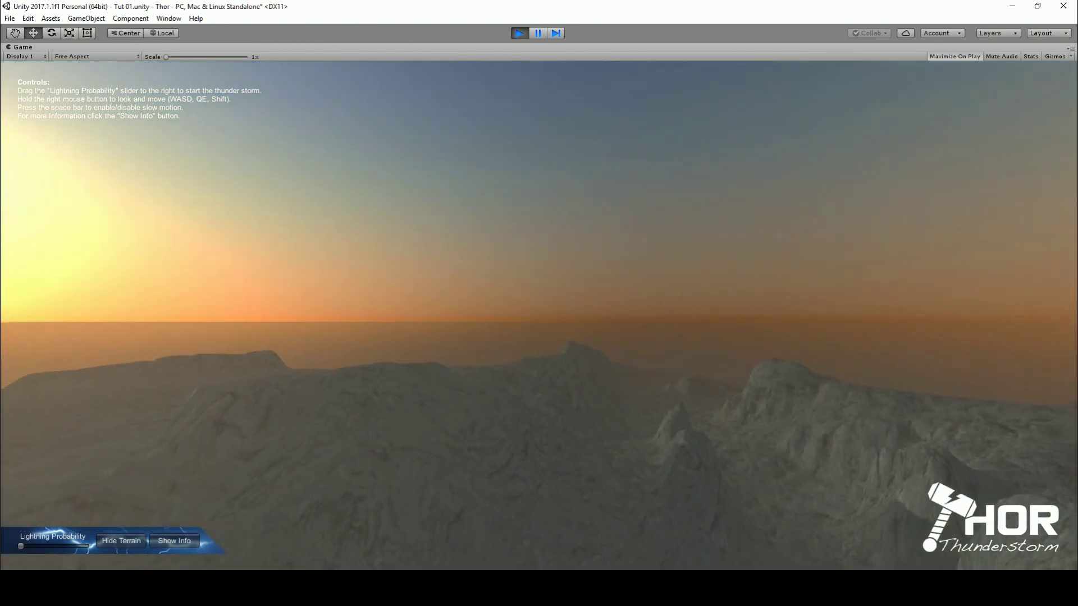
right_drag(539, 307, 540, 307)
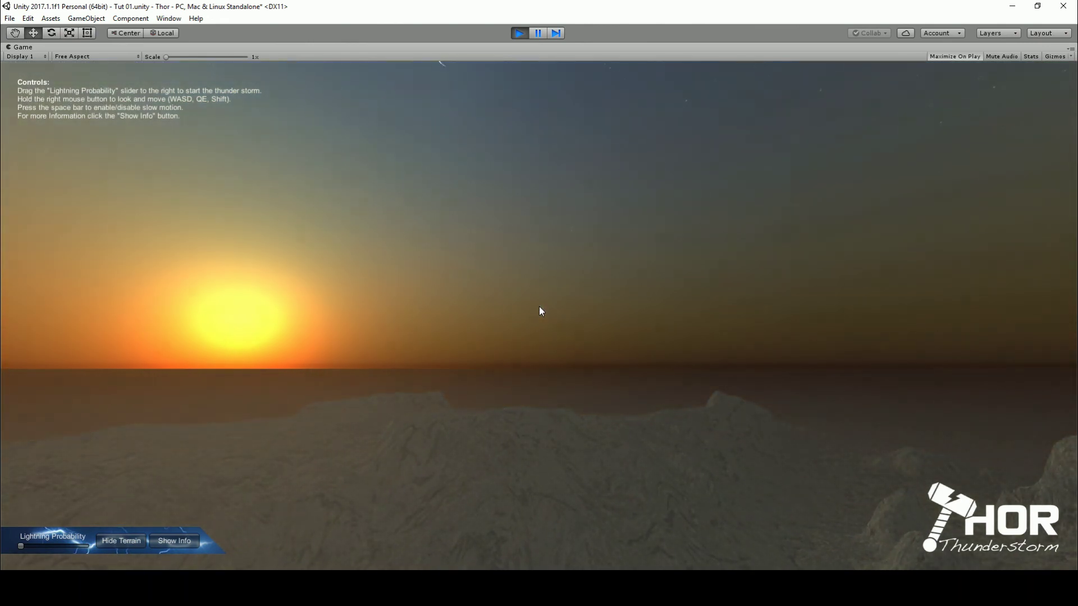
right_drag(539, 311, 540, 308)
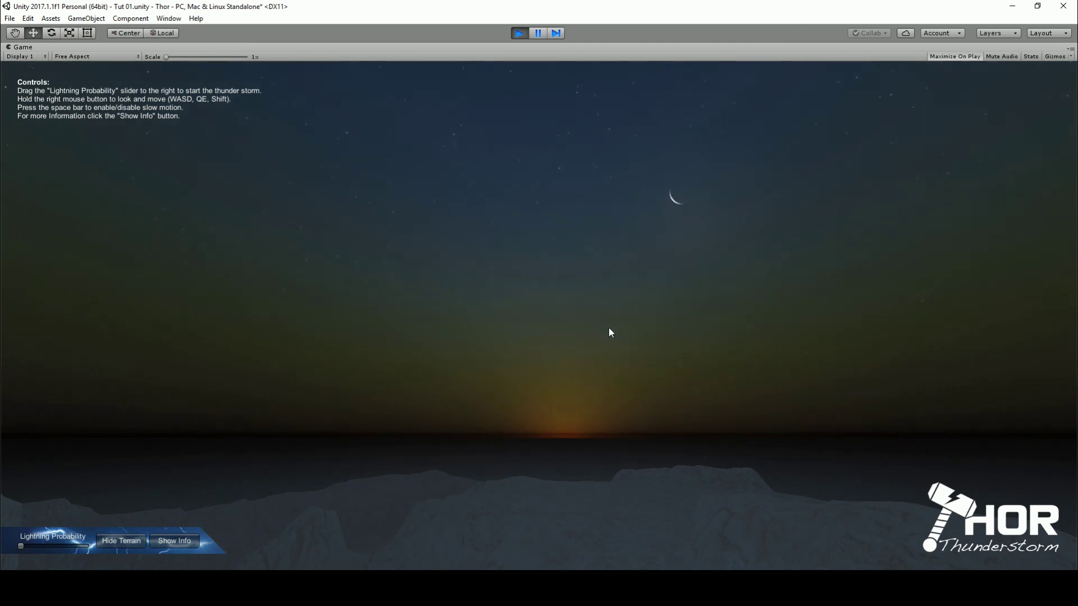
Tilt the view toward the moon and the starry night sky
right_drag(660, 348, 661, 348)
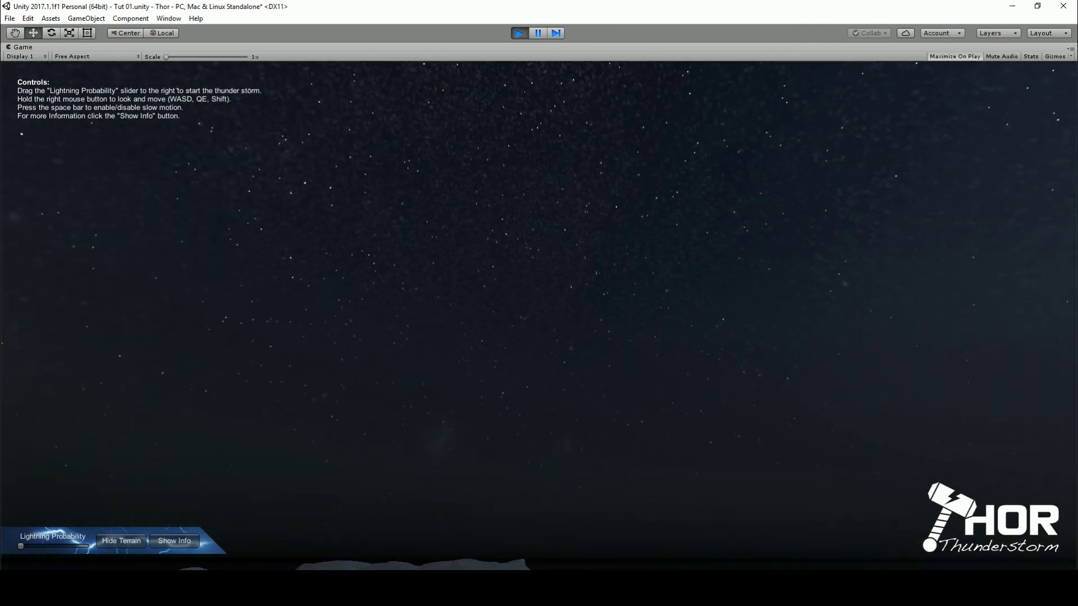
right_drag(540, 311, 540, 310)
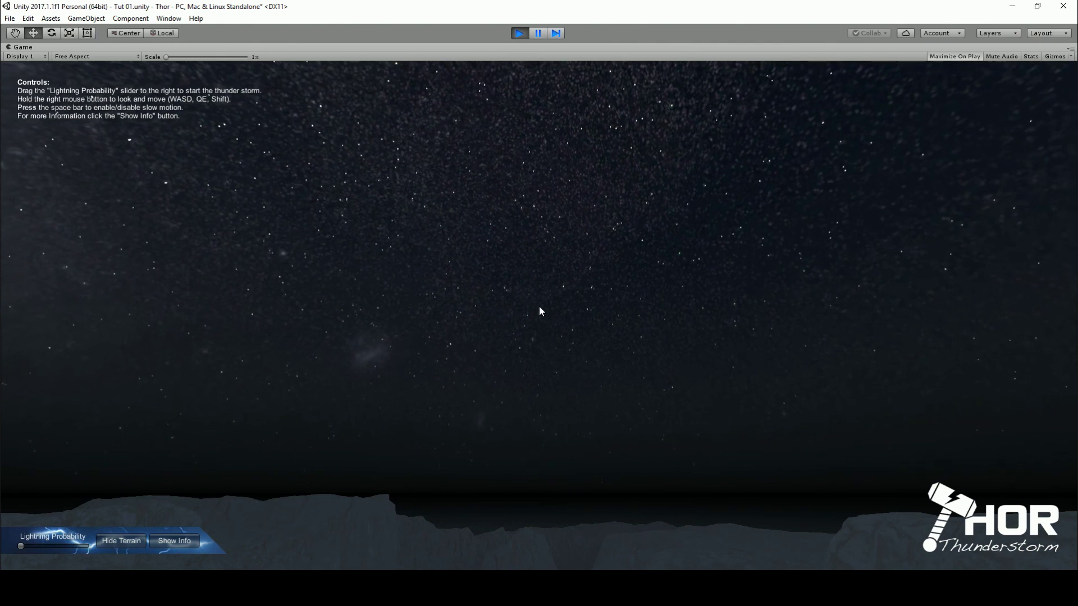
right_drag(568, 344, 539, 305)
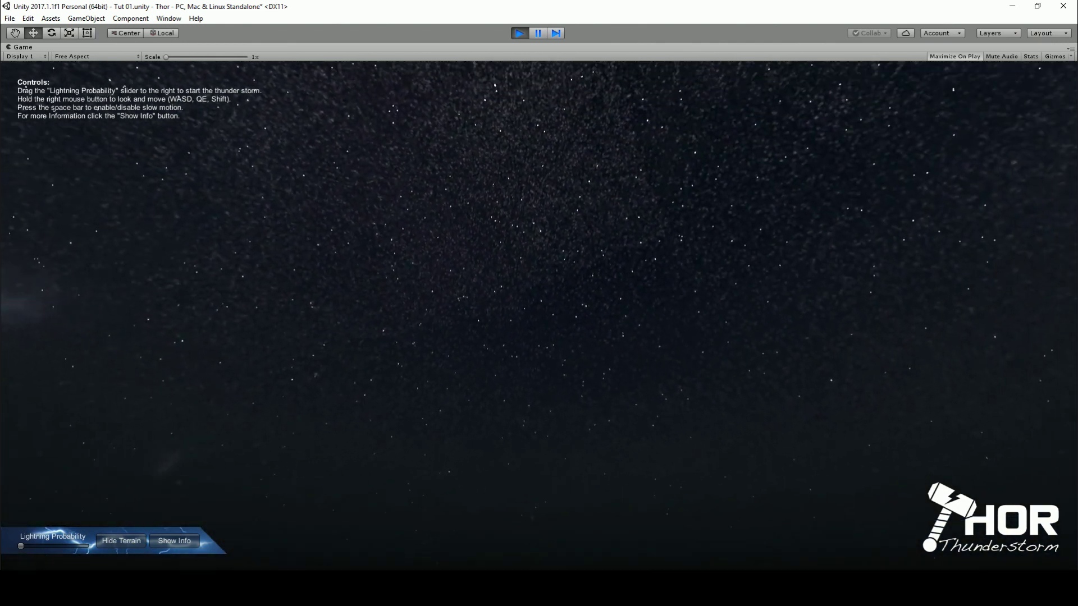
mouse_move(707, 303)
right_down()
mouse_move(731, 239)
mouse_move(729, 271)
right_up()
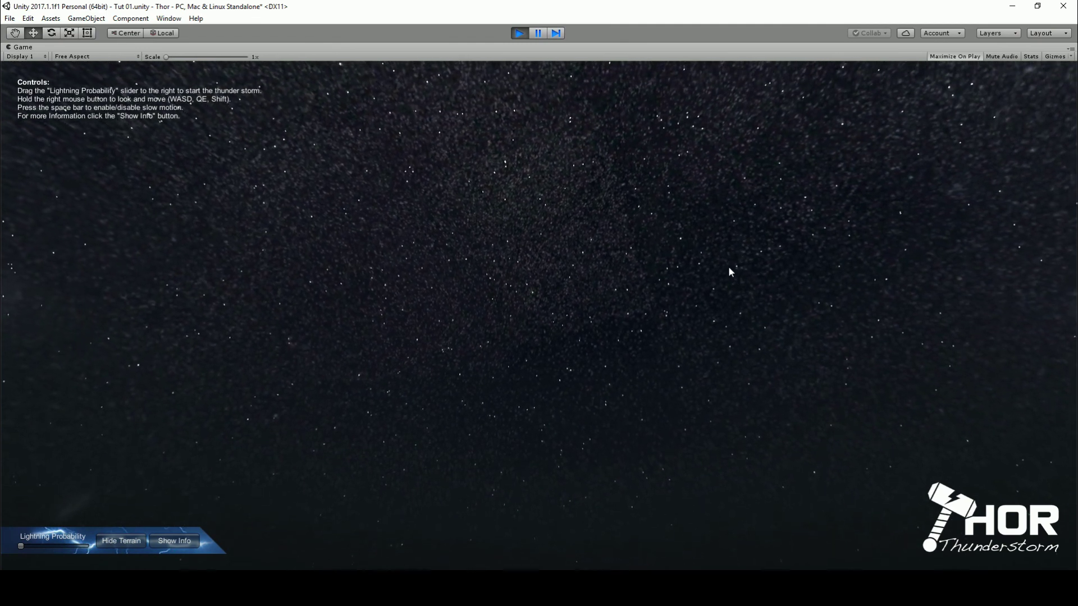